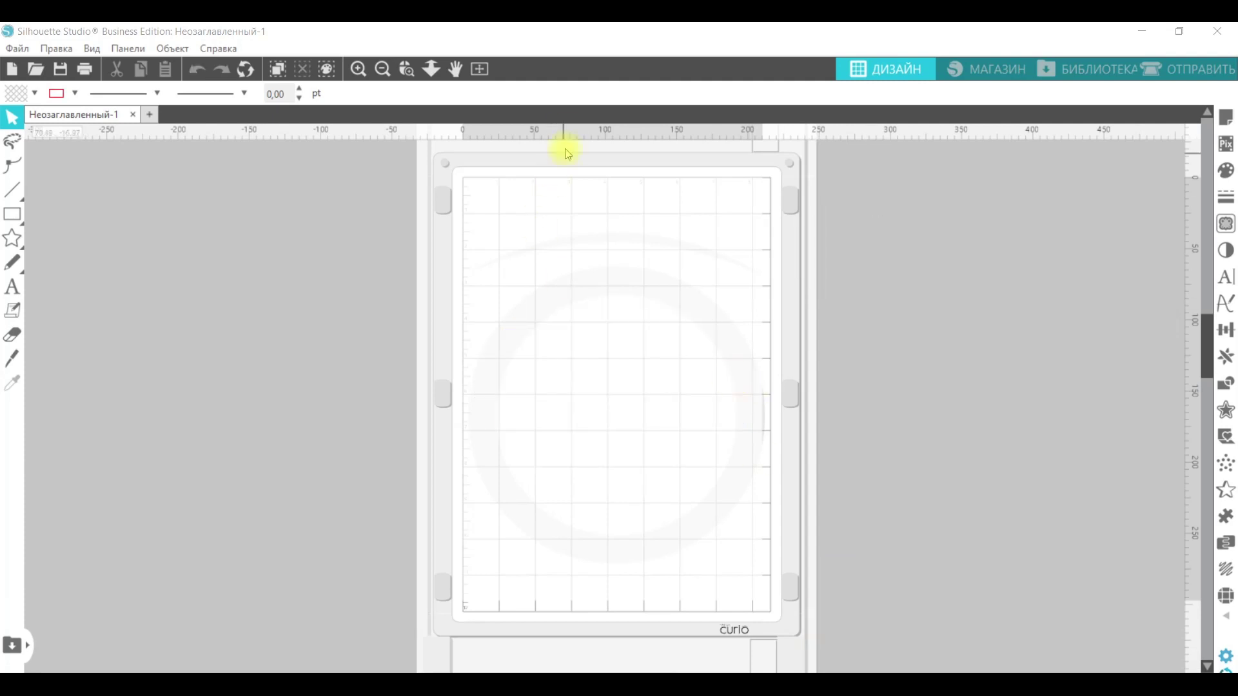
Place a horizontal guide at Y 229 and vertical guides at X 51 and X 178 on the page.
{"action": "left_click_drag", "start_coordinate": [566, 131], "coordinate": [561, 505]}
{"action": "left_click", "coordinate": [358, 68]}
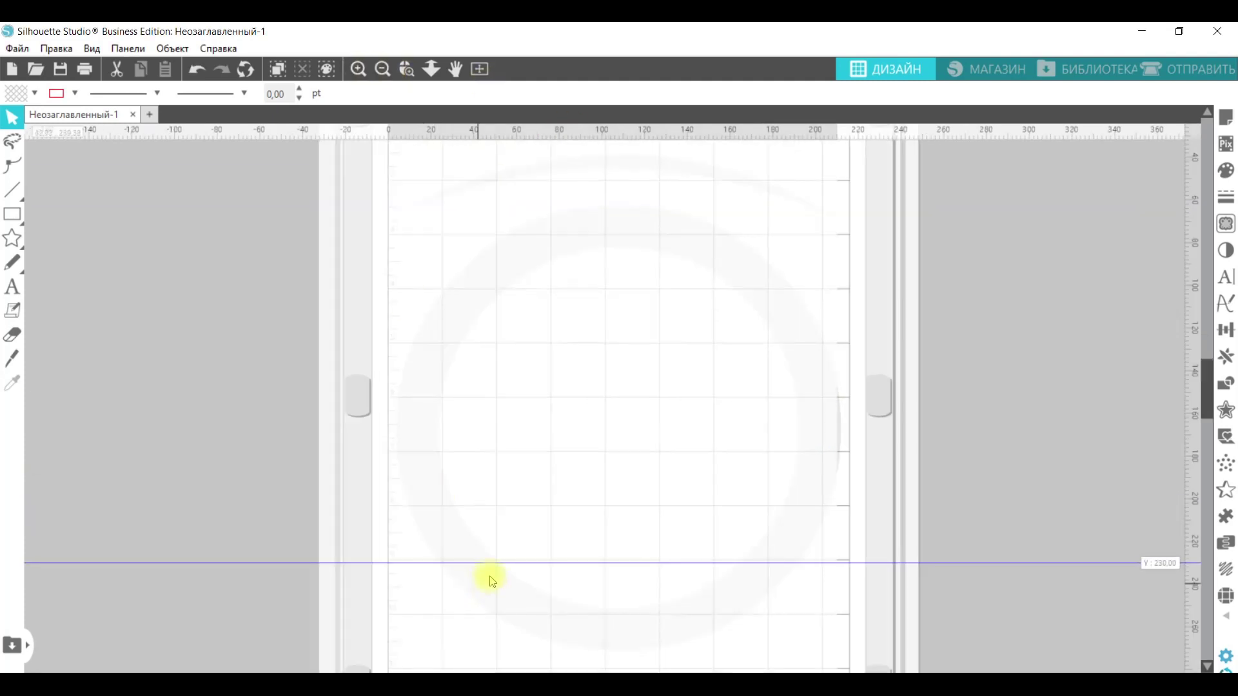
{"action": "left_click_drag", "start_coordinate": [516, 563], "coordinate": [518, 561]}
{"action": "left_click_drag", "start_coordinate": [1193, 470], "coordinate": [767, 524]}
Draw two equal wheel circles centred on the intersections of the horizontal guide with the two vertical guides.
{"action": "left_click", "coordinate": [12, 214]}
{"action": "left_click", "coordinate": [85, 213]}
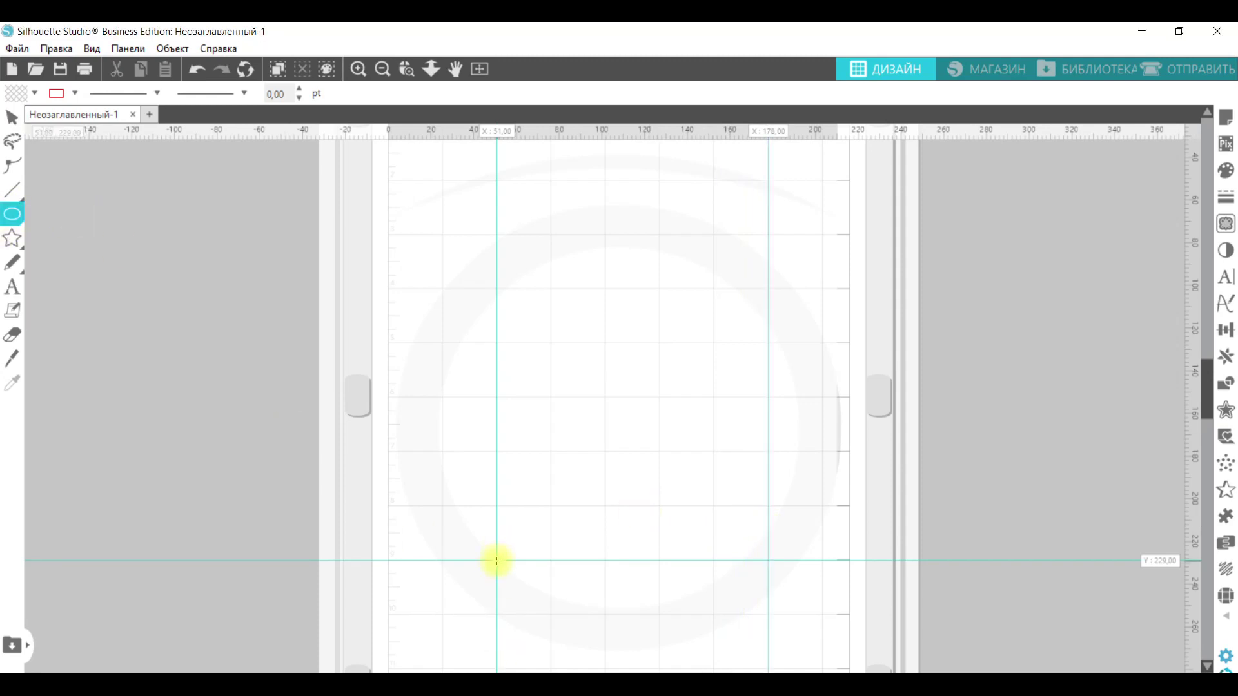
{"action": "left_click_drag", "start_coordinate": [497, 561], "coordinate": [842, 604]}
{"action": "left_click", "coordinate": [773, 426]}
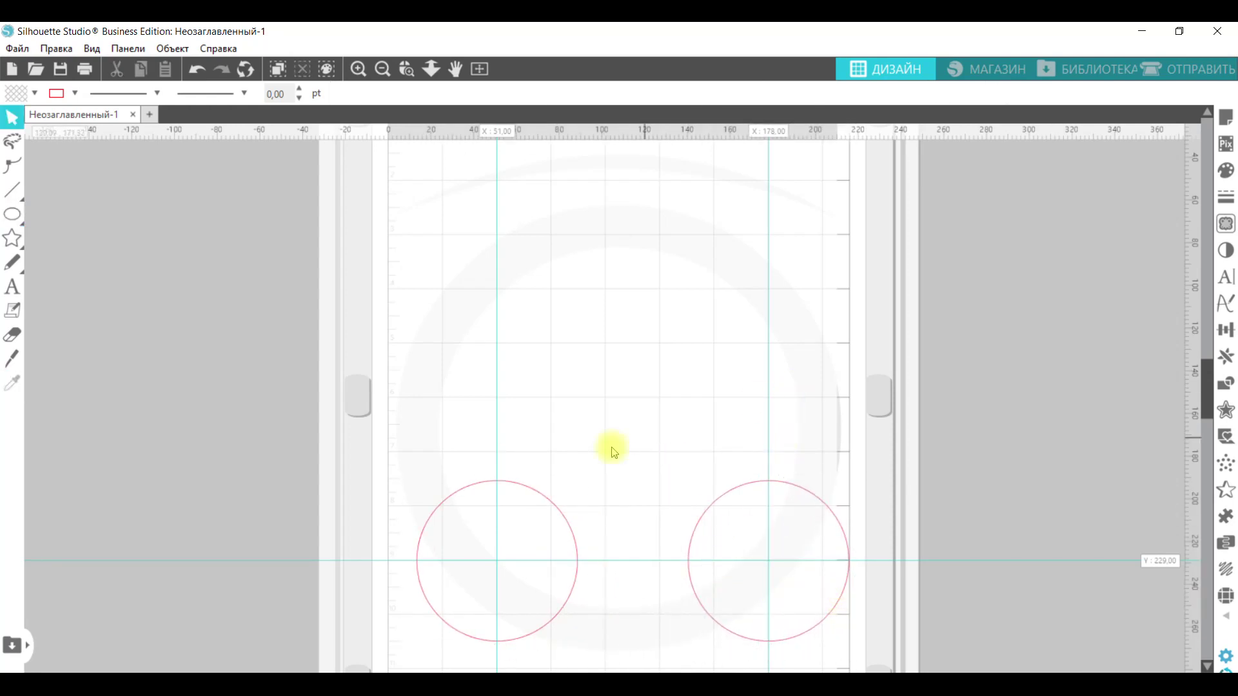
Draw two separate vertical lines beside the page, an upper one about 87 mm long and a lower one about 93 mm long.
{"action": "left_click", "coordinate": [12, 190]}
{"action": "left_click_drag", "start_coordinate": [115, 187], "coordinate": [114, 605]}
{"action": "left_click", "coordinate": [32, 189]}
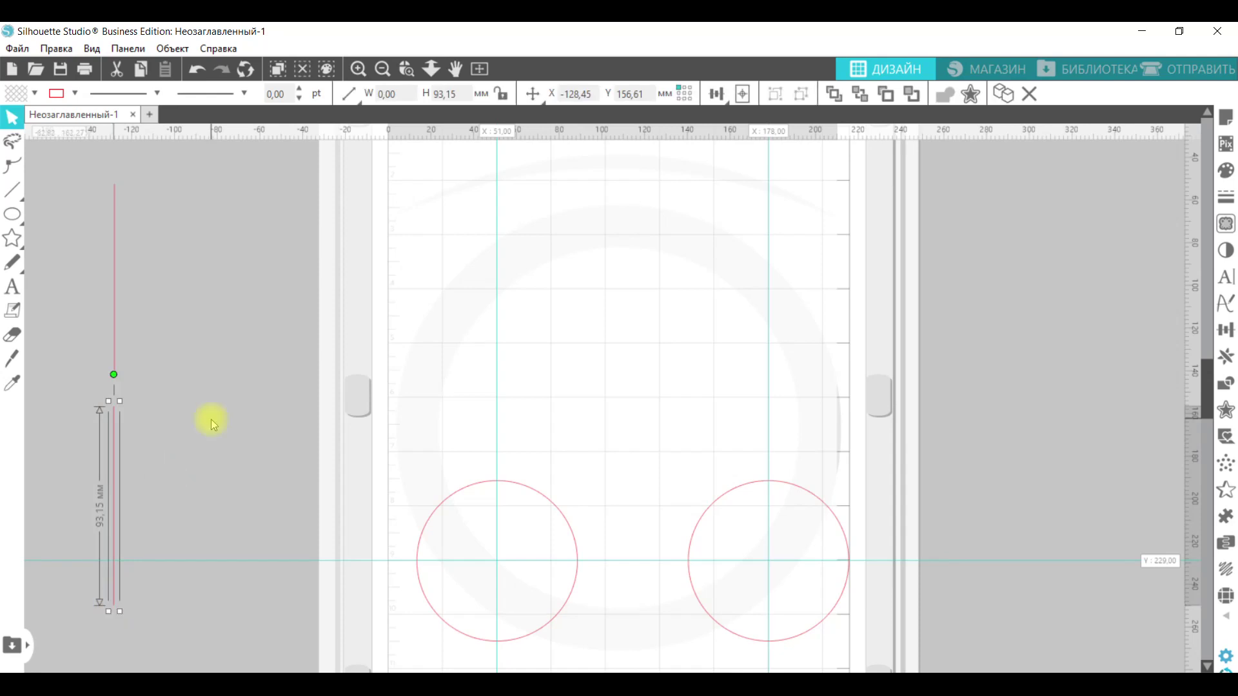
Rotate the lower vertical line by 155 degrees and duplicate it twice to its right.
{"action": "left_click", "coordinate": [1225, 330]}
{"action": "left_click", "coordinate": [1016, 168]}
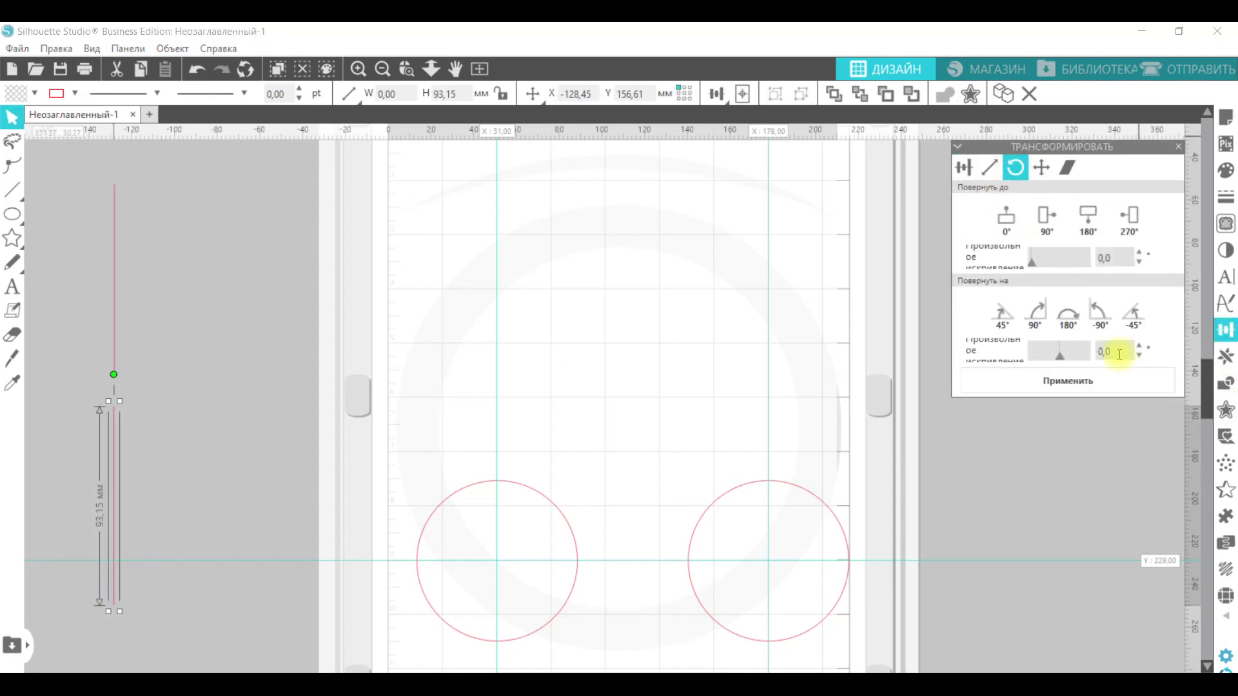
{"action": "key", "text": "Return"}
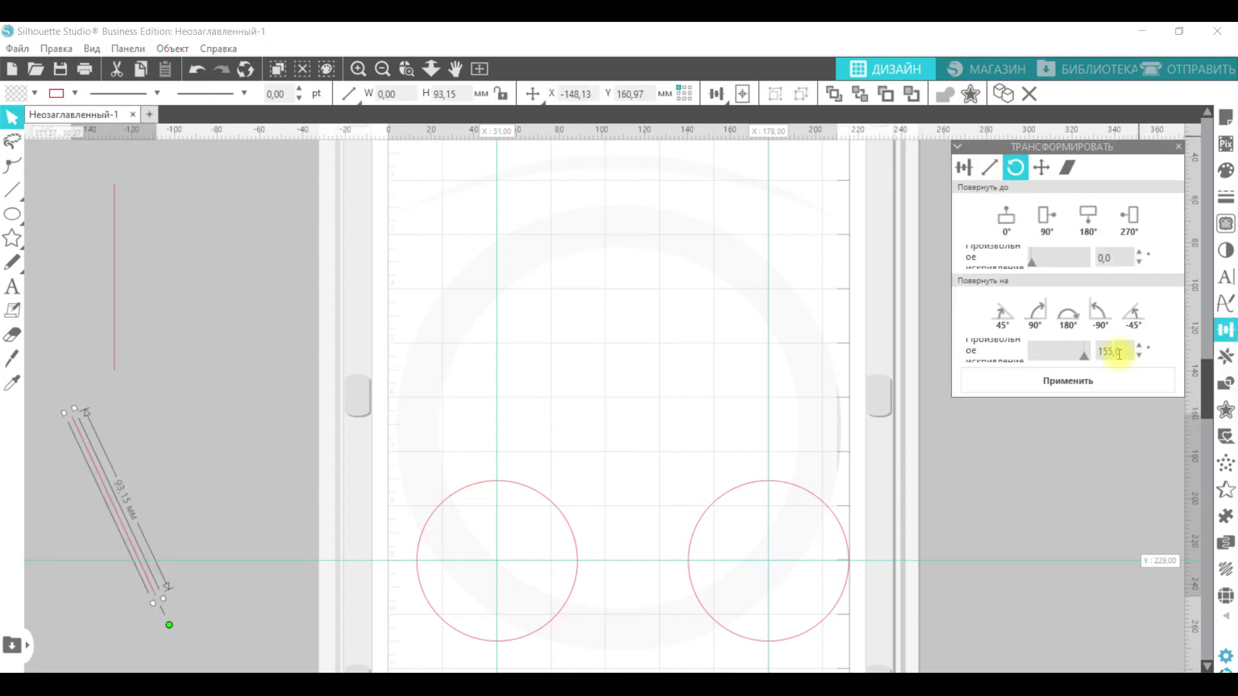
{"action": "key", "text": "ctrl+Right"}
{"action": "key", "text": "ctrl+Right"}
Rotate the upper vertical line by 35 degrees and duplicate it once.
{"action": "left_click", "coordinate": [113, 295]}
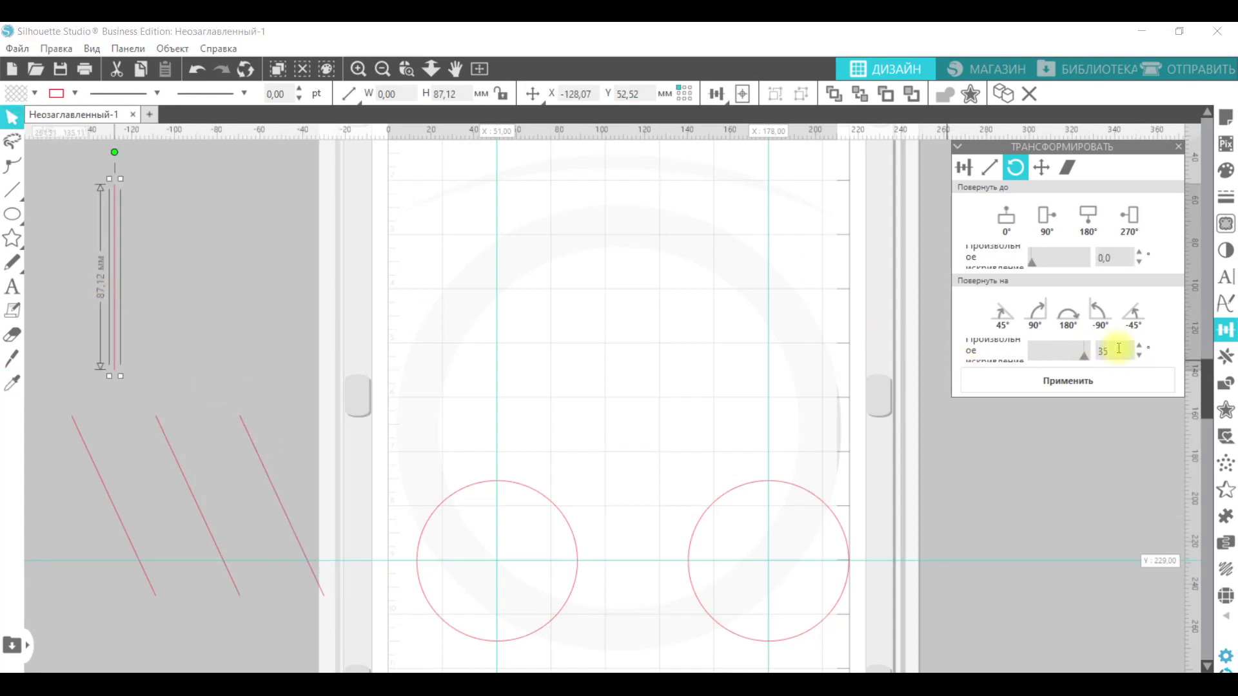
{"action": "left_click", "coordinate": [1106, 381]}
{"action": "key", "text": "ctrl+d"}
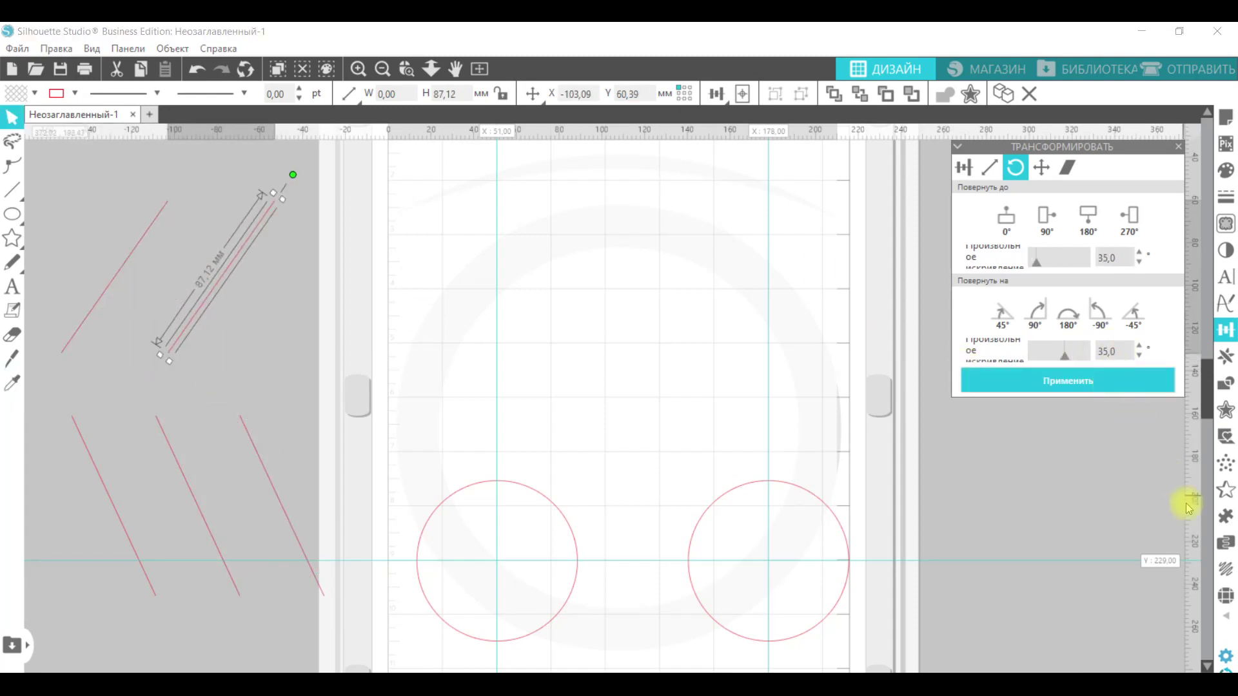
Move the three 155-degree lines onto the page, ending two at the wheel centres and placing the third between the wheels.
{"action": "left_click_drag", "start_coordinate": [287, 465], "coordinate": [451, 432]}
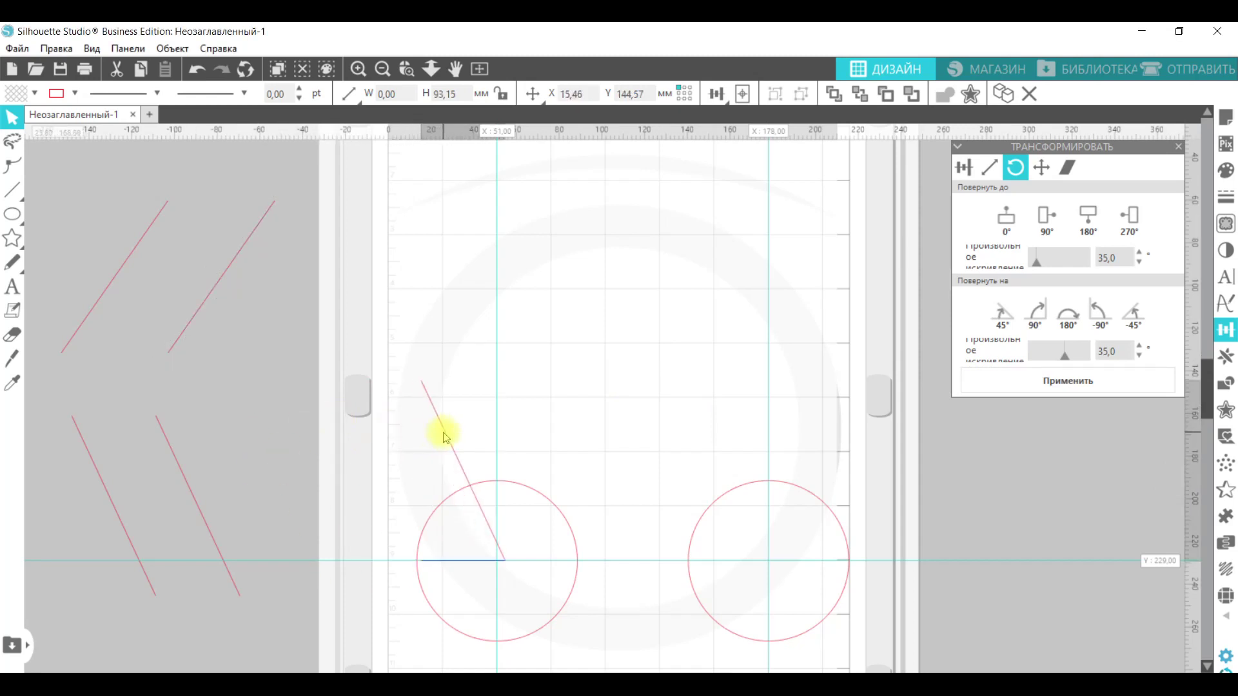
{"action": "left_click", "coordinate": [270, 435]}
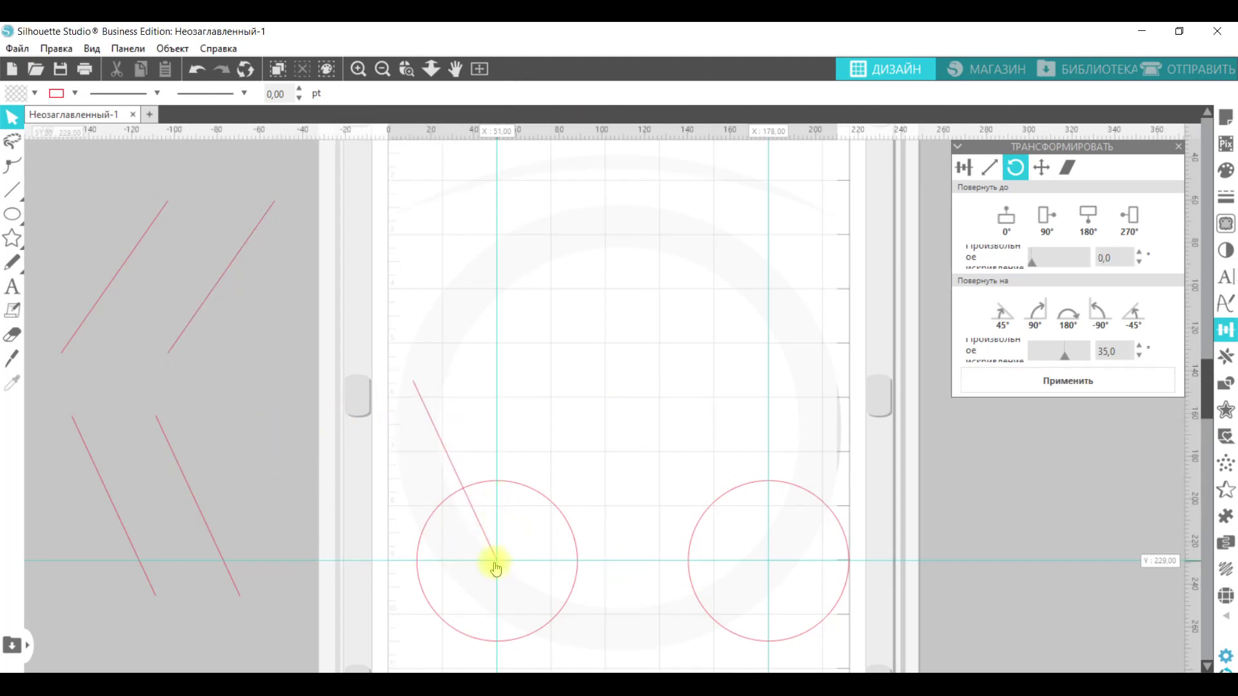
{"action": "left_click_drag", "start_coordinate": [189, 497], "coordinate": [586, 509]}
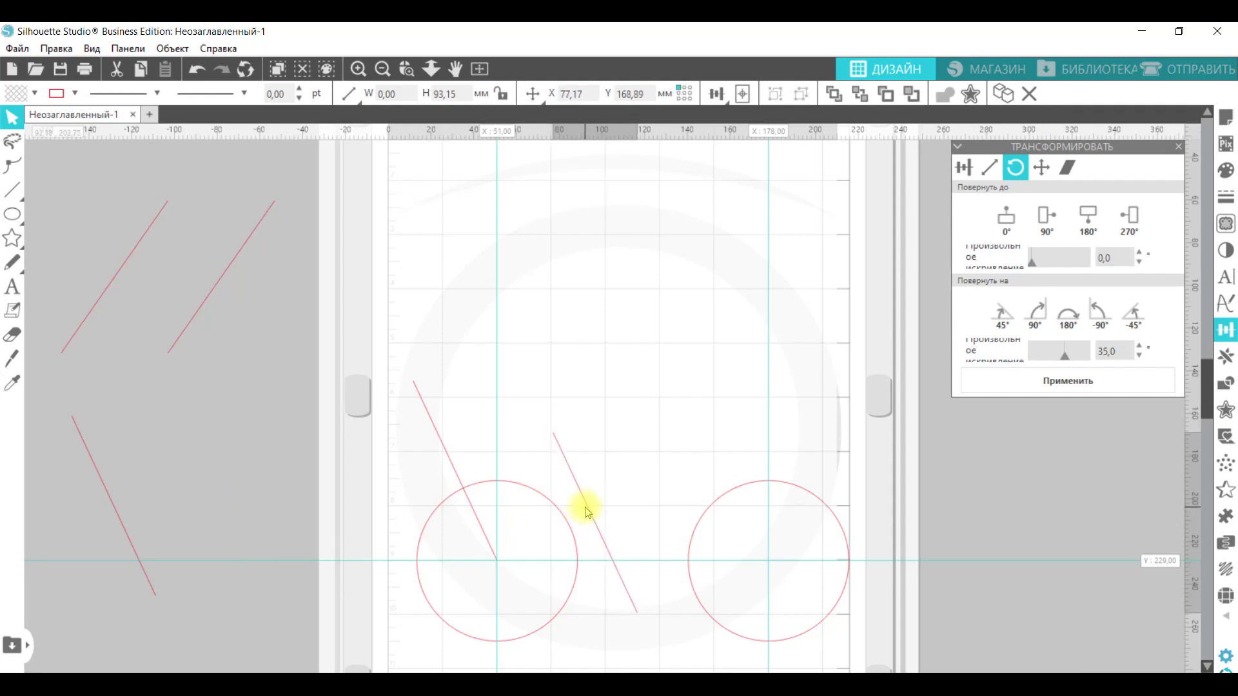
{"action": "left_click", "coordinate": [143, 485]}
{"action": "left_click_drag", "start_coordinate": [110, 497], "coordinate": [725, 463]}
{"action": "left_click", "coordinate": [499, 422]}
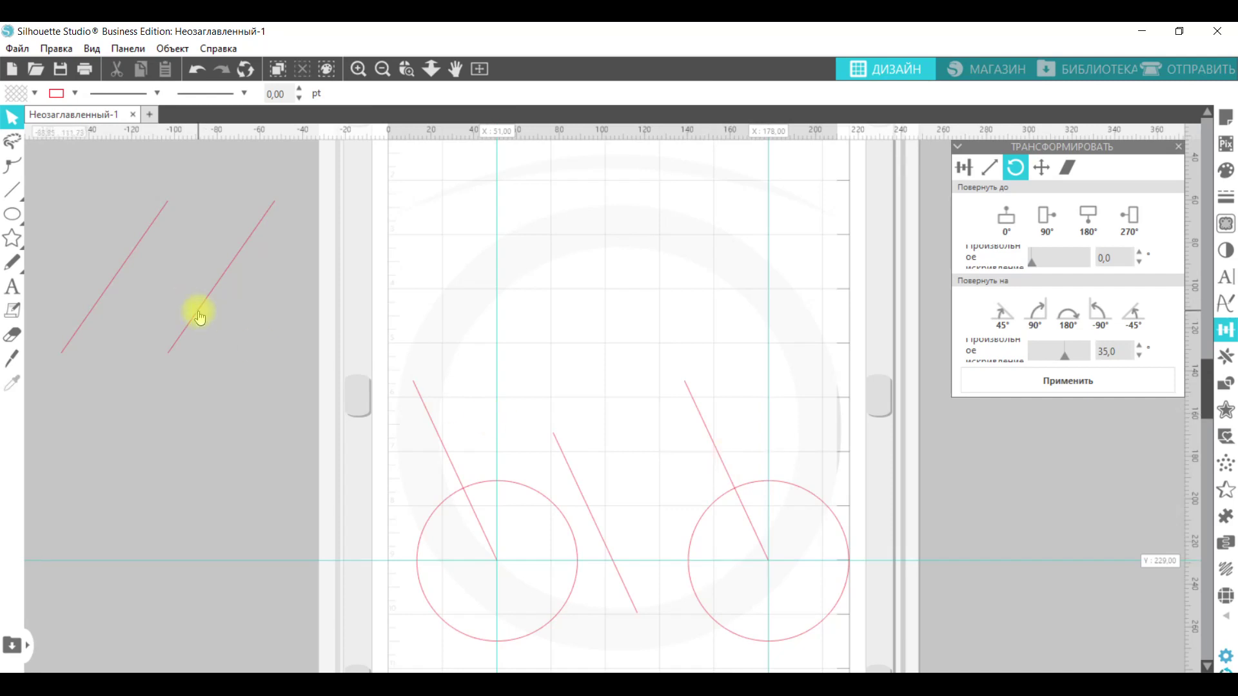
Move the two 35-degree lines to start at the left wheel's centre and near the lower end of the middle slanted line.
{"action": "left_click_drag", "start_coordinate": [199, 316], "coordinate": [529, 524]}
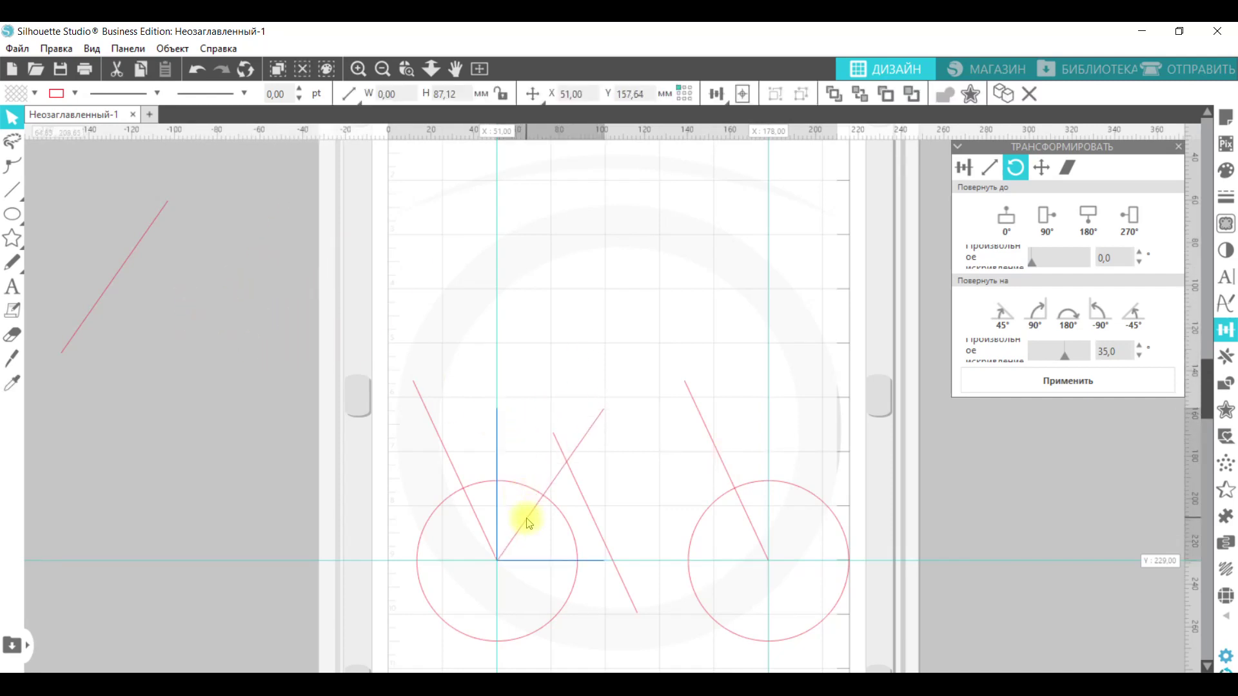
{"action": "left_click_drag", "start_coordinate": [83, 320], "coordinate": [648, 556]}
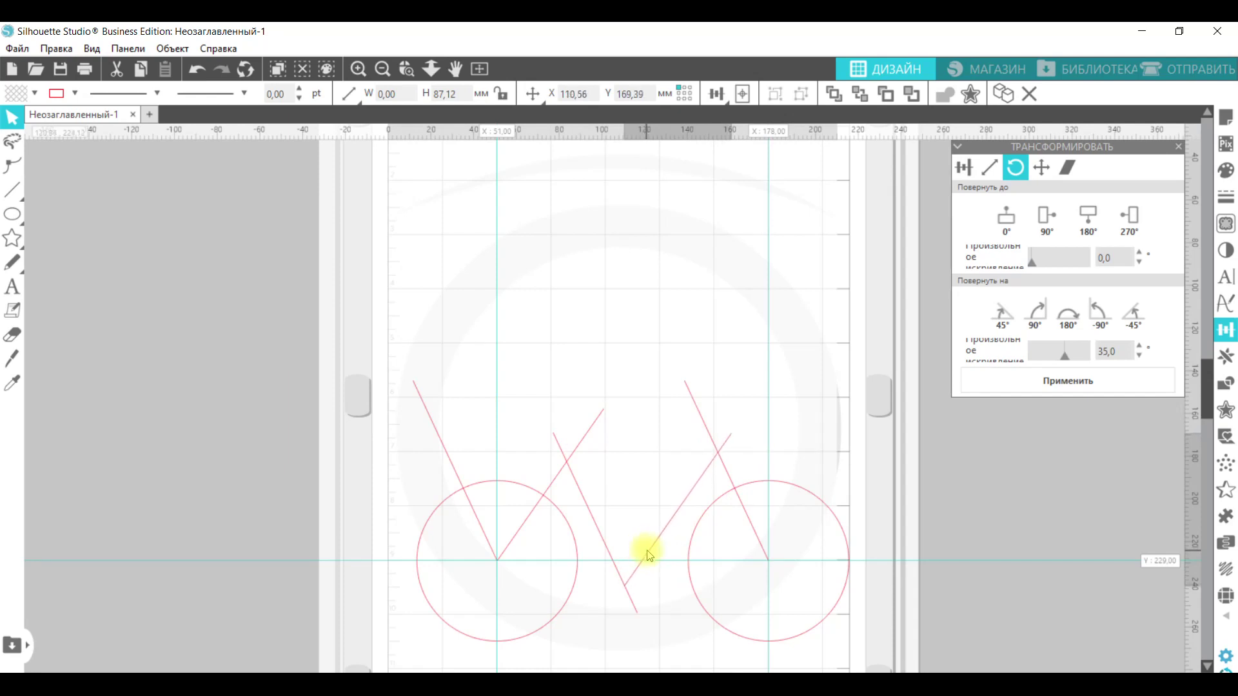
{"action": "left_click", "coordinate": [649, 557]}
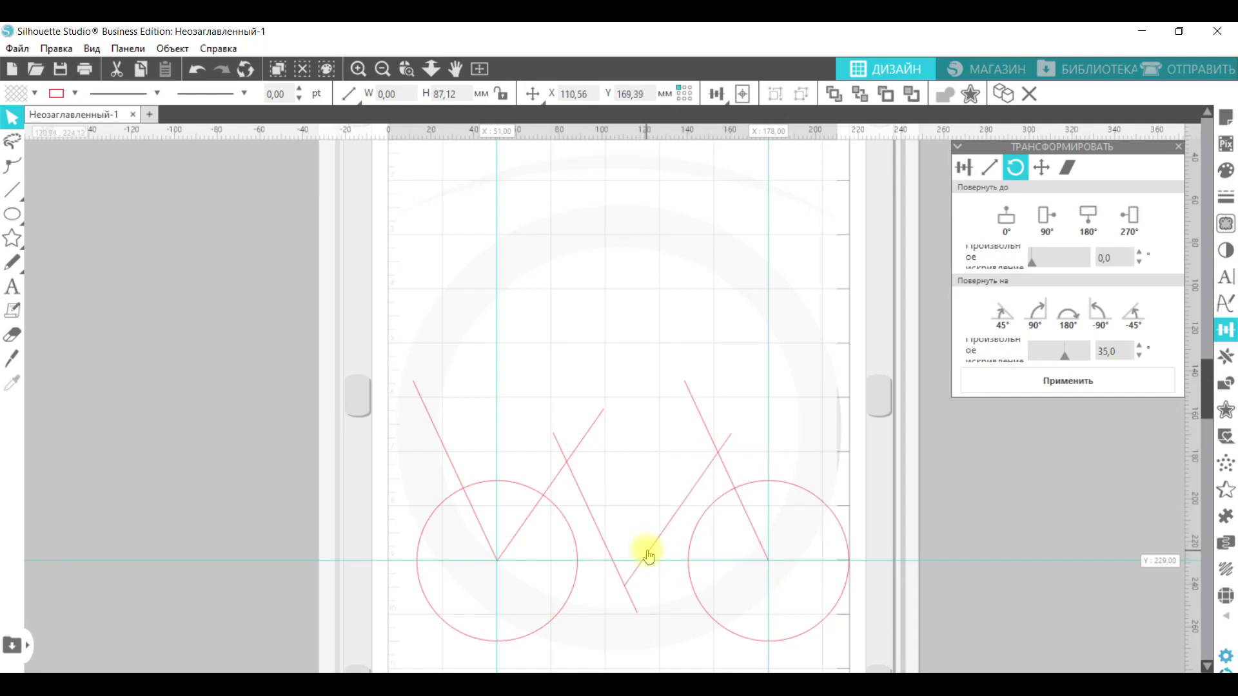
Draw a line from the left wheel's centre to the lower frame junction and a brace about 34 mm wide between the two middle frame lines.
{"action": "left_click", "coordinate": [12, 190]}
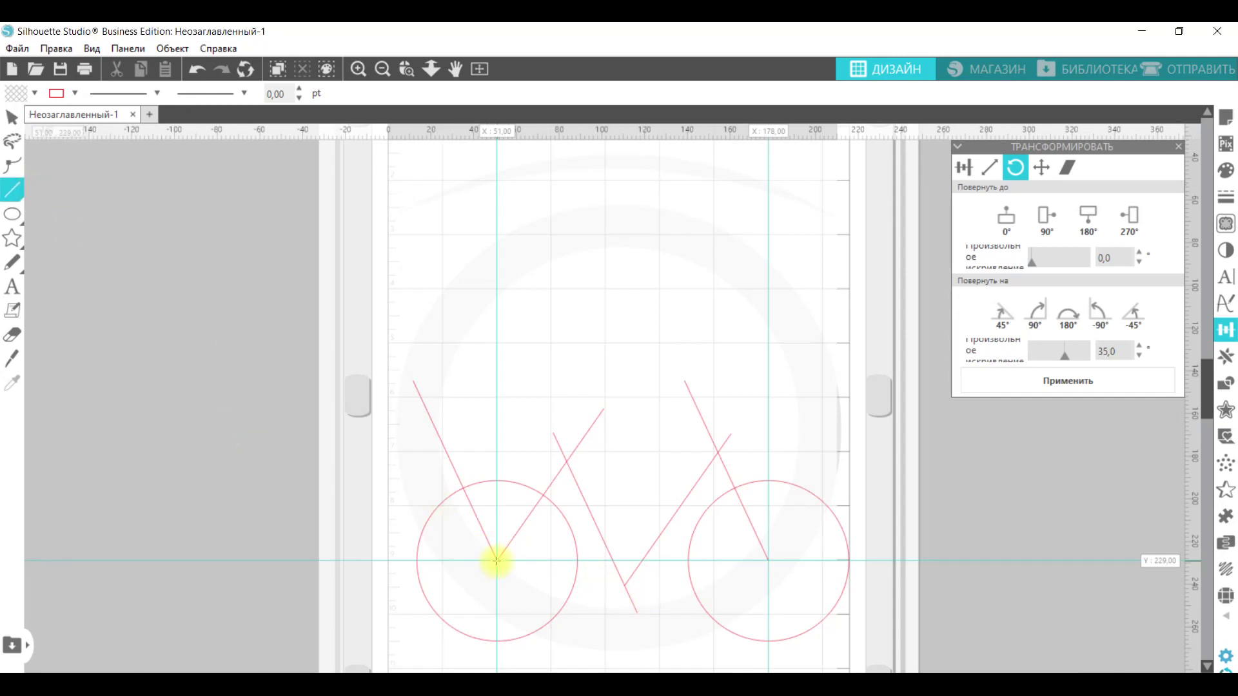
{"action": "left_click_drag", "start_coordinate": [496, 561], "coordinate": [624, 585]}
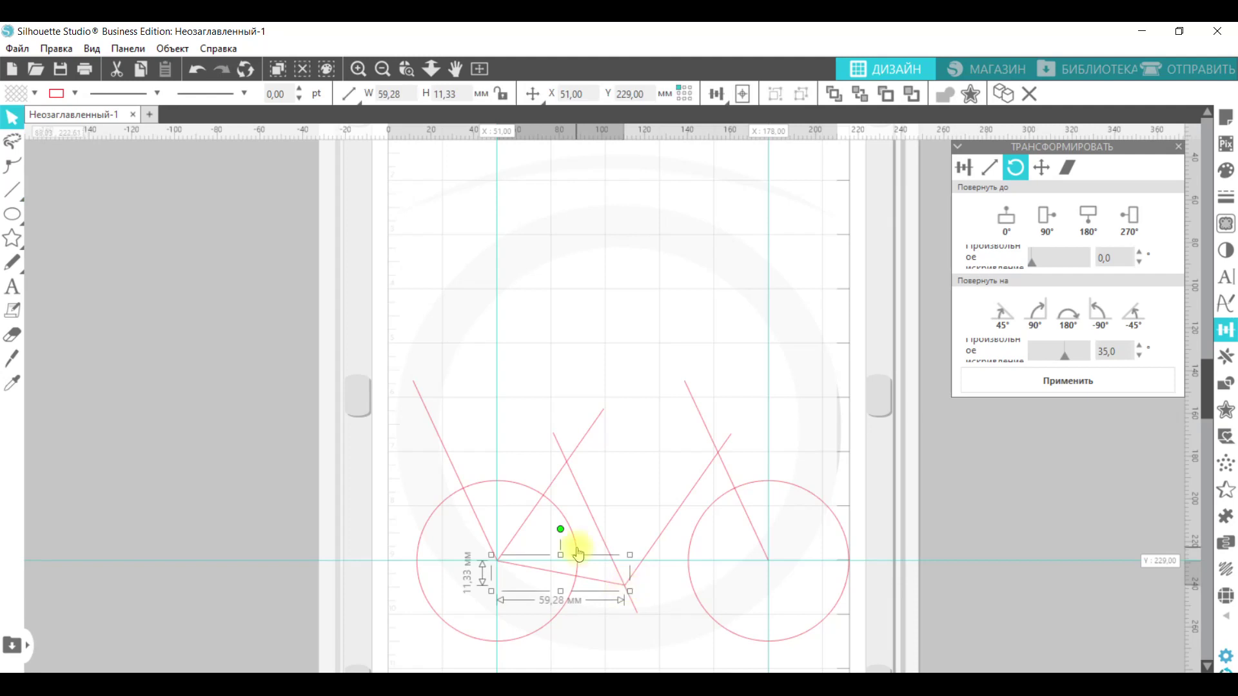
{"action": "left_click", "coordinate": [11, 189]}
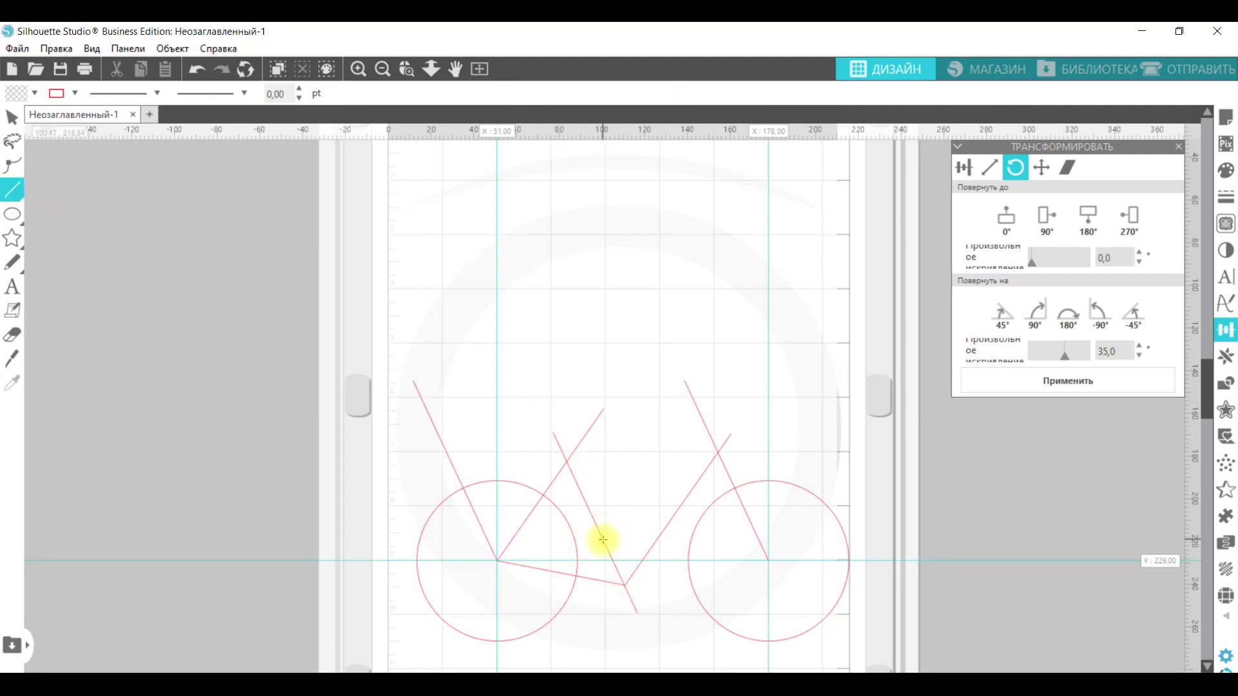
{"action": "left_click_drag", "start_coordinate": [599, 533], "coordinate": [673, 516]}
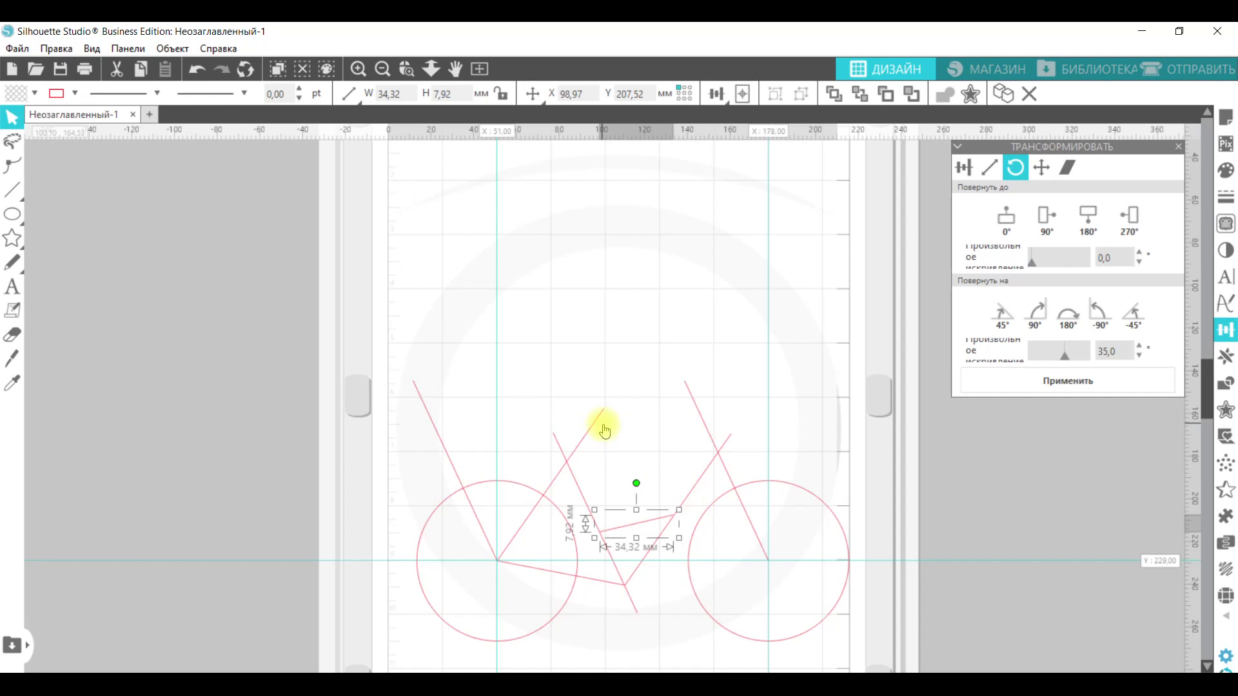
{"action": "left_click", "coordinate": [511, 336]}
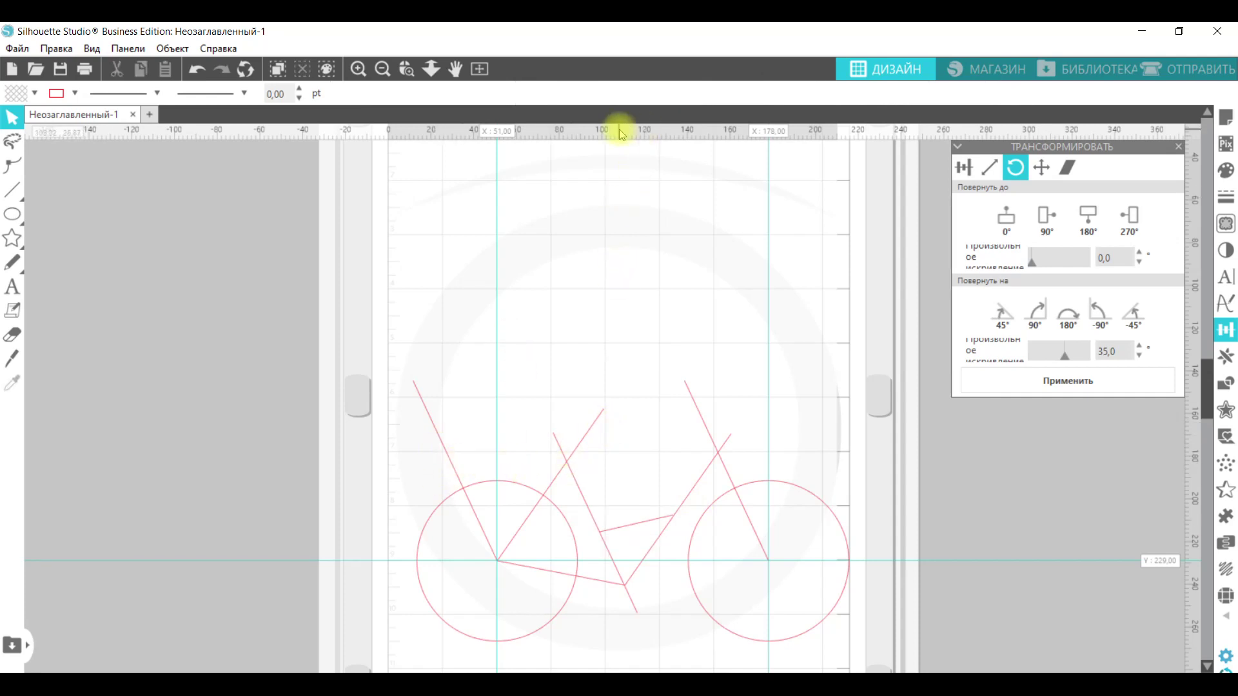
Add a horizontal guide at Y 190 and bend the left wheel's slanted line into a near-horizontal rack ending at the adjacent frame line.
{"action": "left_click_drag", "start_coordinate": [619, 130], "coordinate": [598, 485]}
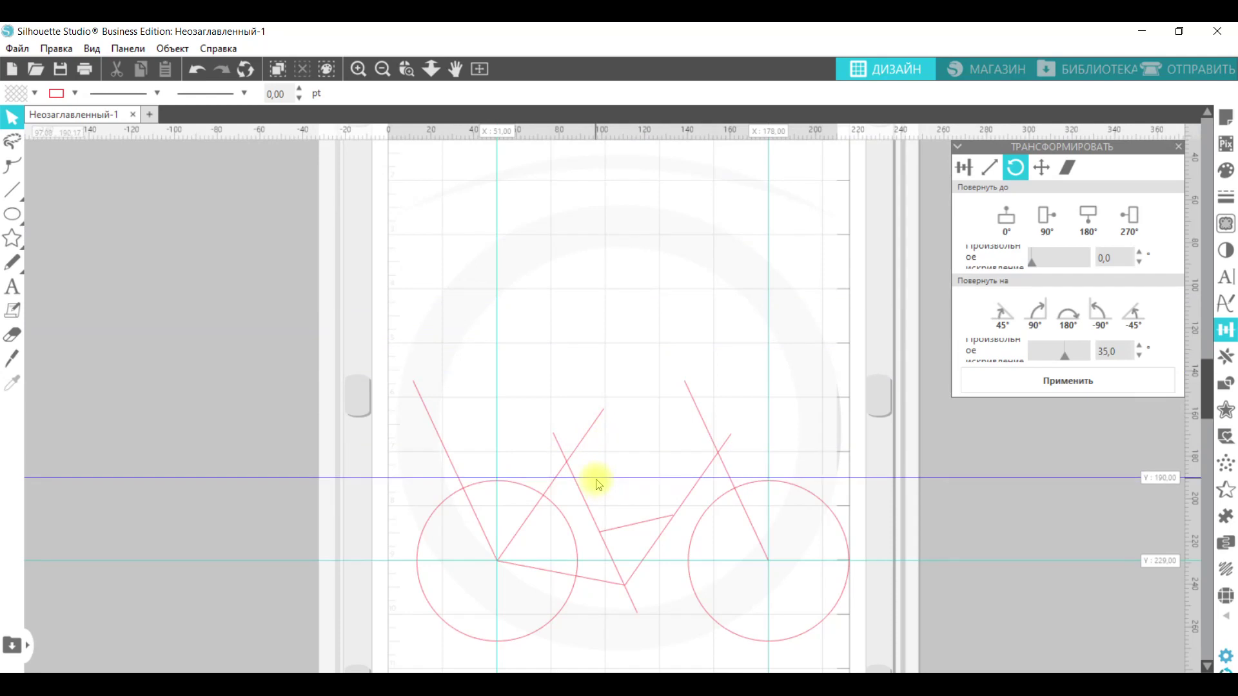
{"action": "double_click", "coordinate": [417, 388]}
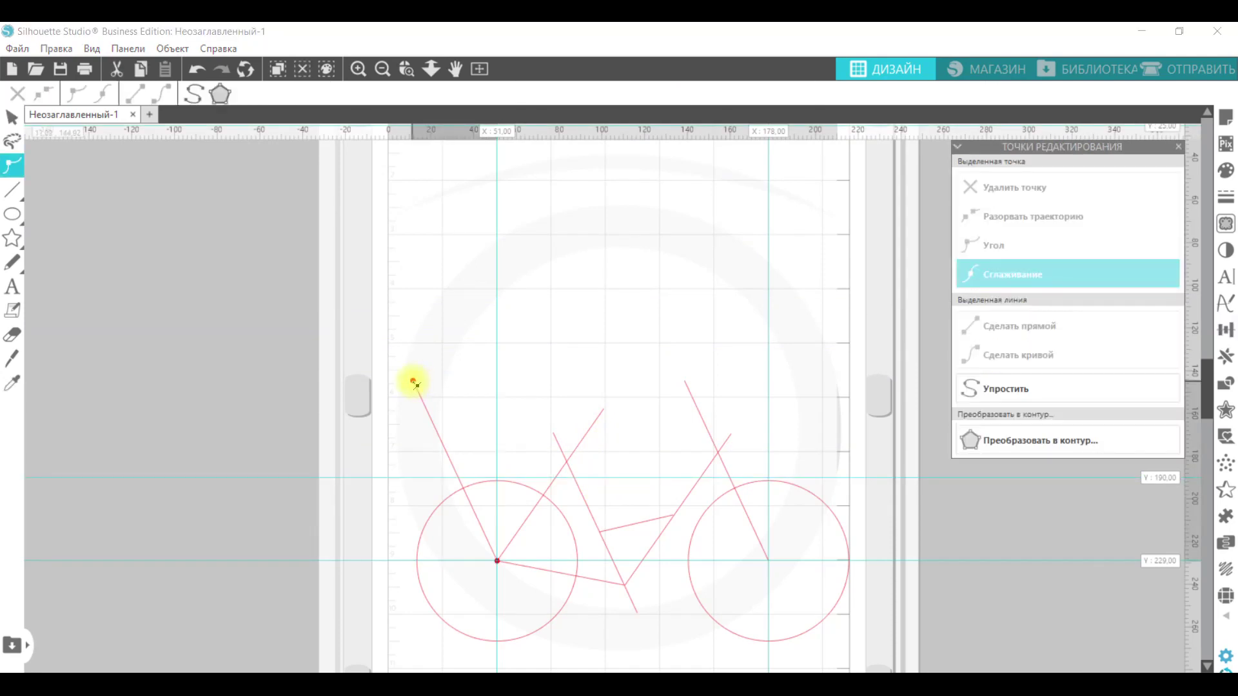
{"action": "left_click", "coordinate": [449, 451]}
{"action": "left_click_drag", "start_coordinate": [416, 387], "coordinate": [554, 468]}
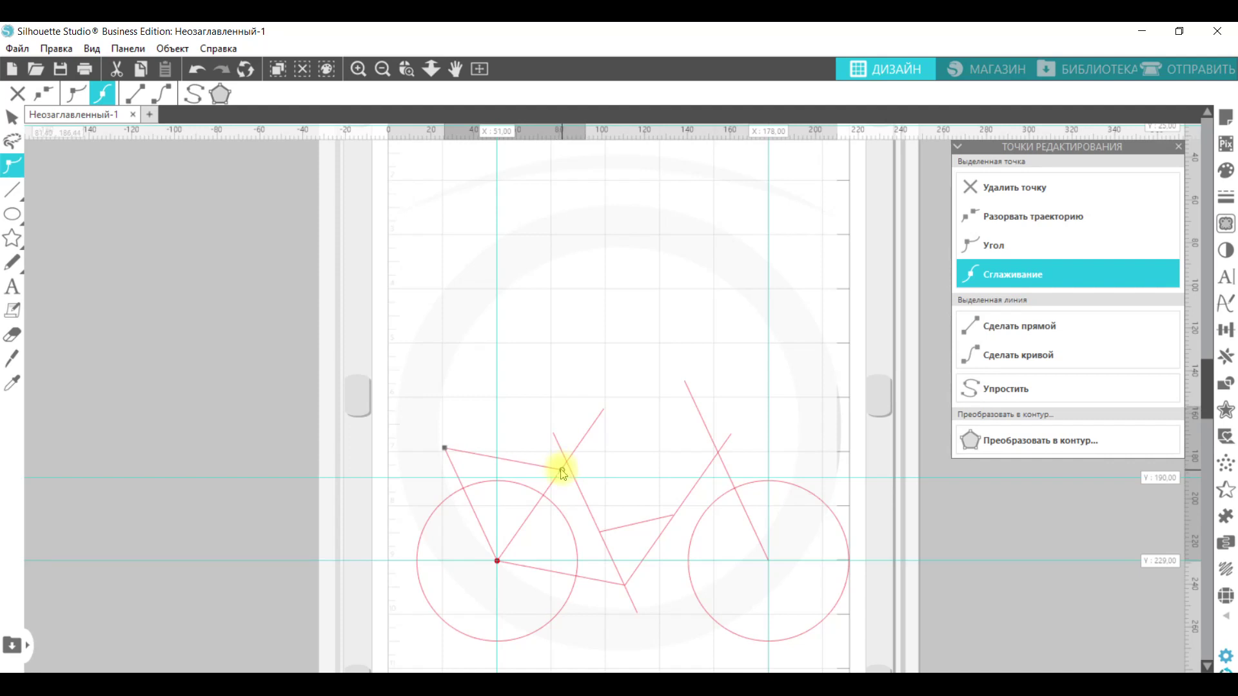
{"action": "left_click_drag", "start_coordinate": [443, 448], "coordinate": [446, 469]}
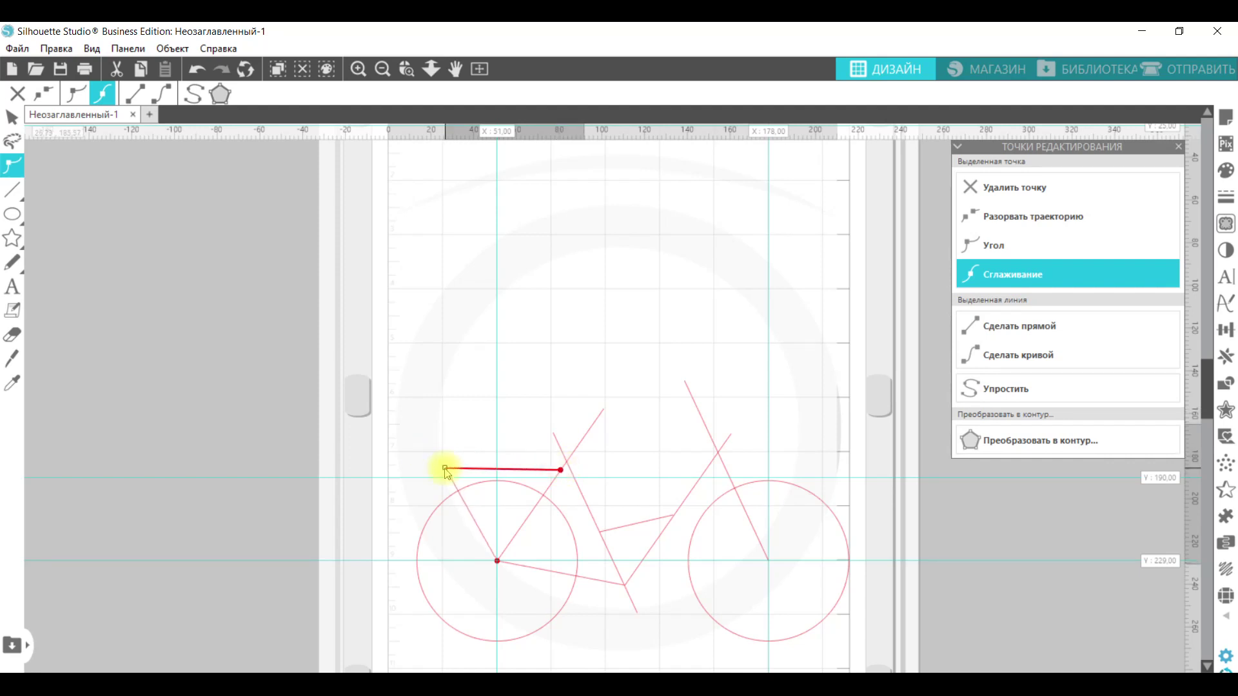
Add edit points beside the rack's corner and near its free end, delete the corner point and turn the corner segment into a curve.
{"action": "left_click", "coordinate": [450, 478]}
{"action": "left_click", "coordinate": [455, 469]}
{"action": "left_click", "coordinate": [551, 473]}
{"action": "left_click", "coordinate": [551, 471]}
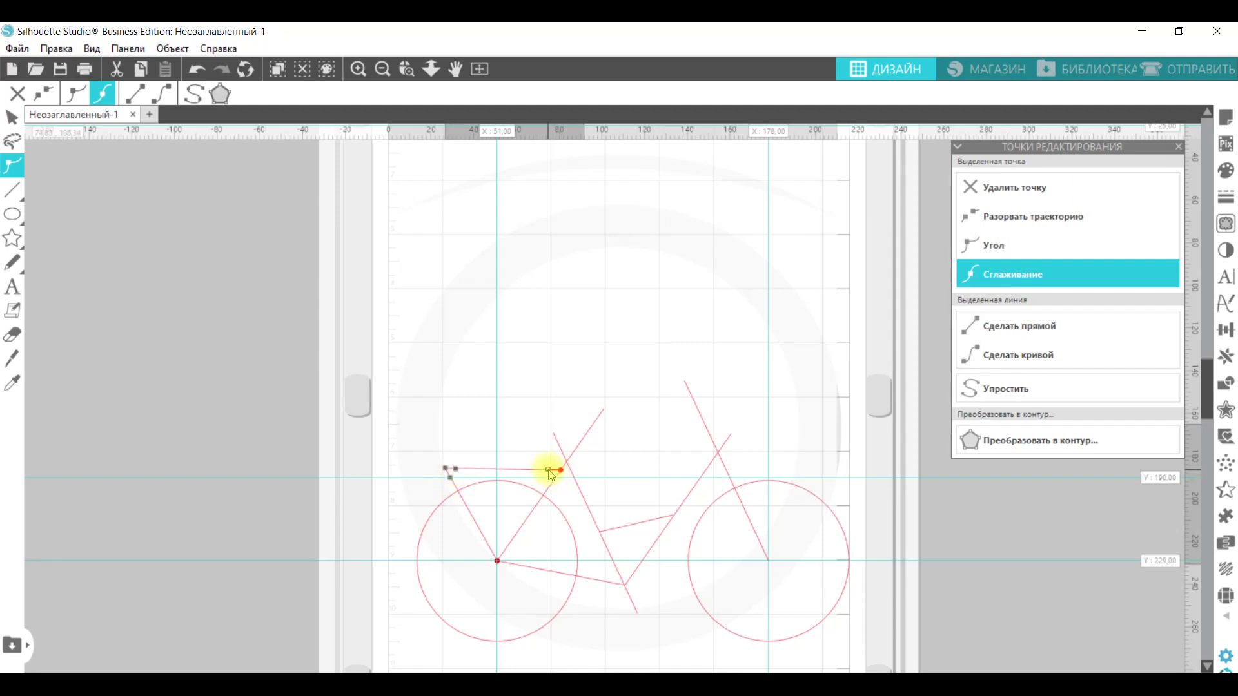
{"action": "key", "text": "Delete"}
{"action": "left_click", "coordinate": [450, 478]}
{"action": "left_click", "coordinate": [160, 90]}
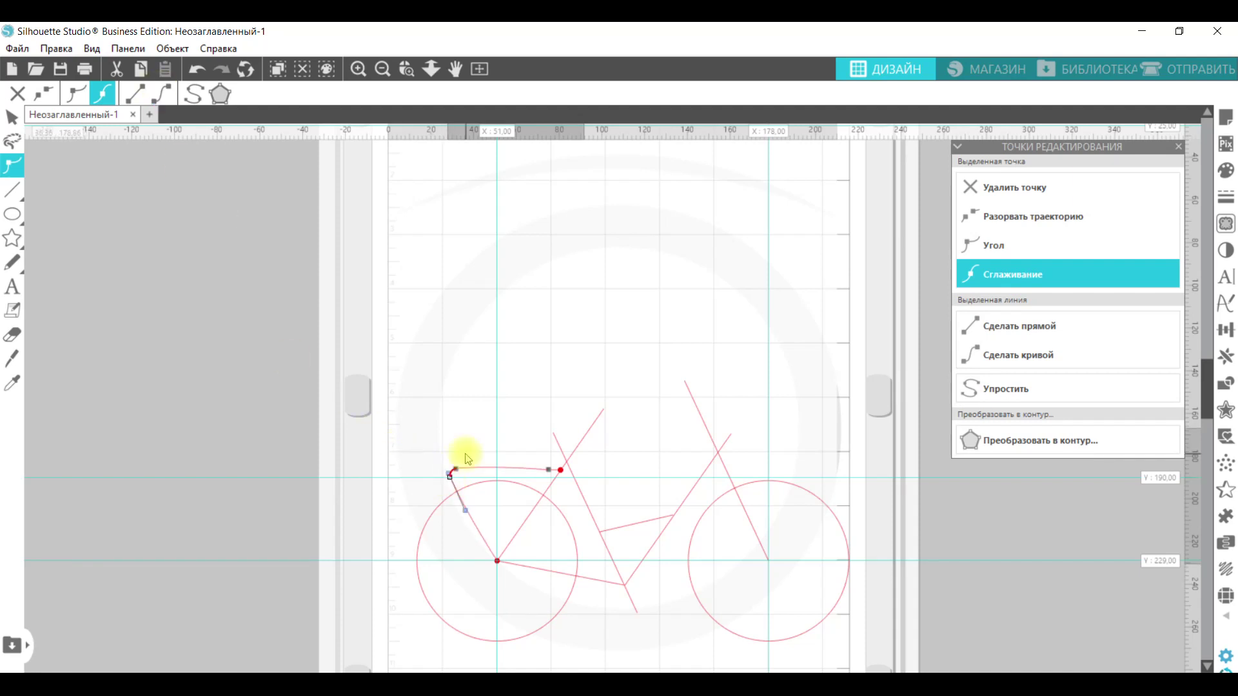
Lower the rack's free end to the Y 190 guide, adjust the points beside it and curve that bend.
{"action": "left_click", "coordinate": [553, 472]}
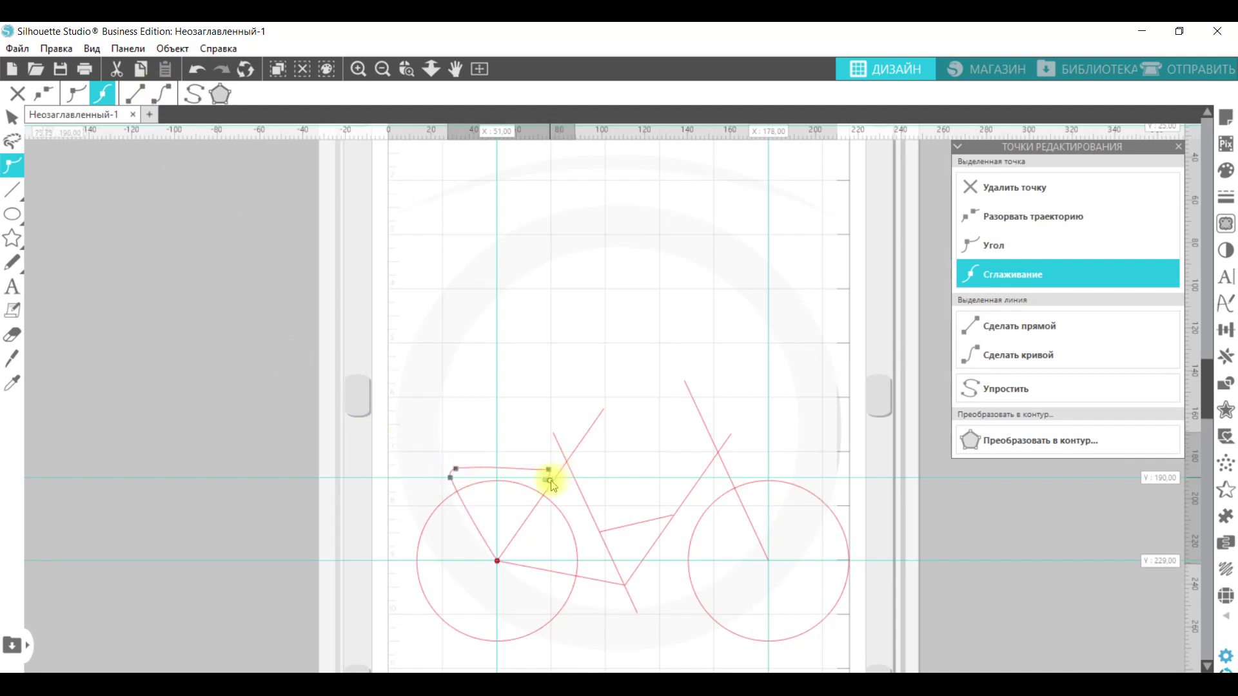
{"action": "left_click", "coordinate": [553, 476]}
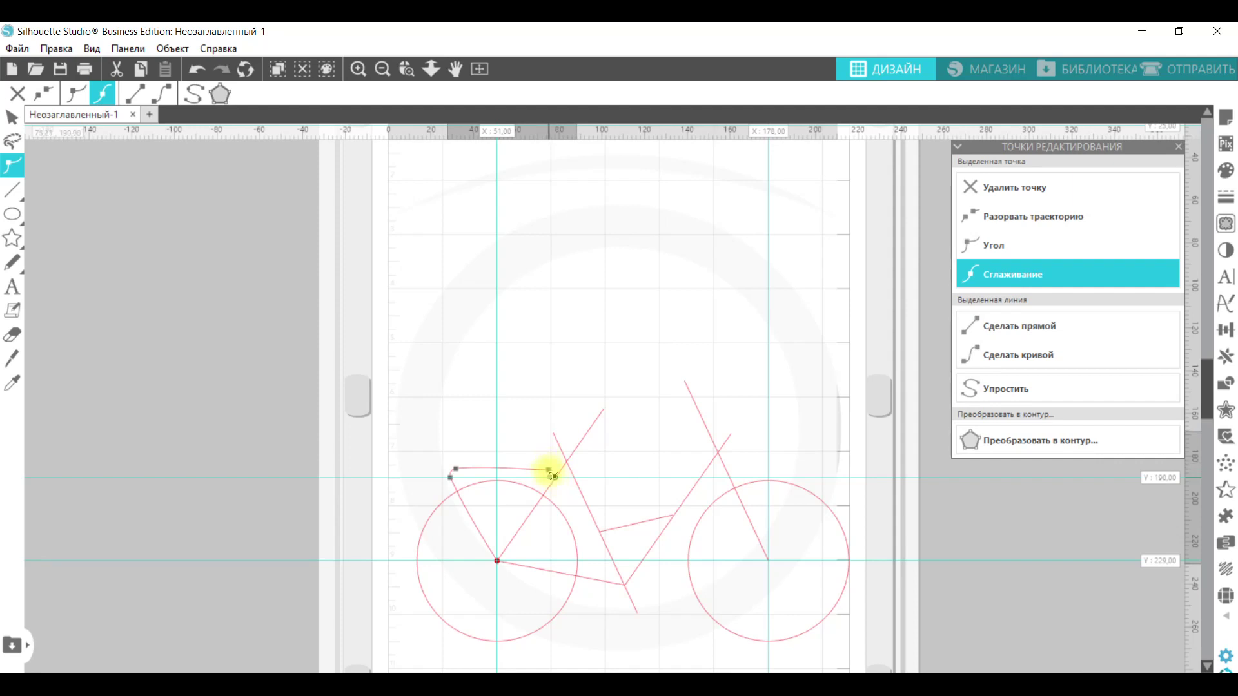
{"action": "left_click_drag", "start_coordinate": [553, 475], "coordinate": [540, 475]}
{"action": "left_click", "coordinate": [454, 469]}
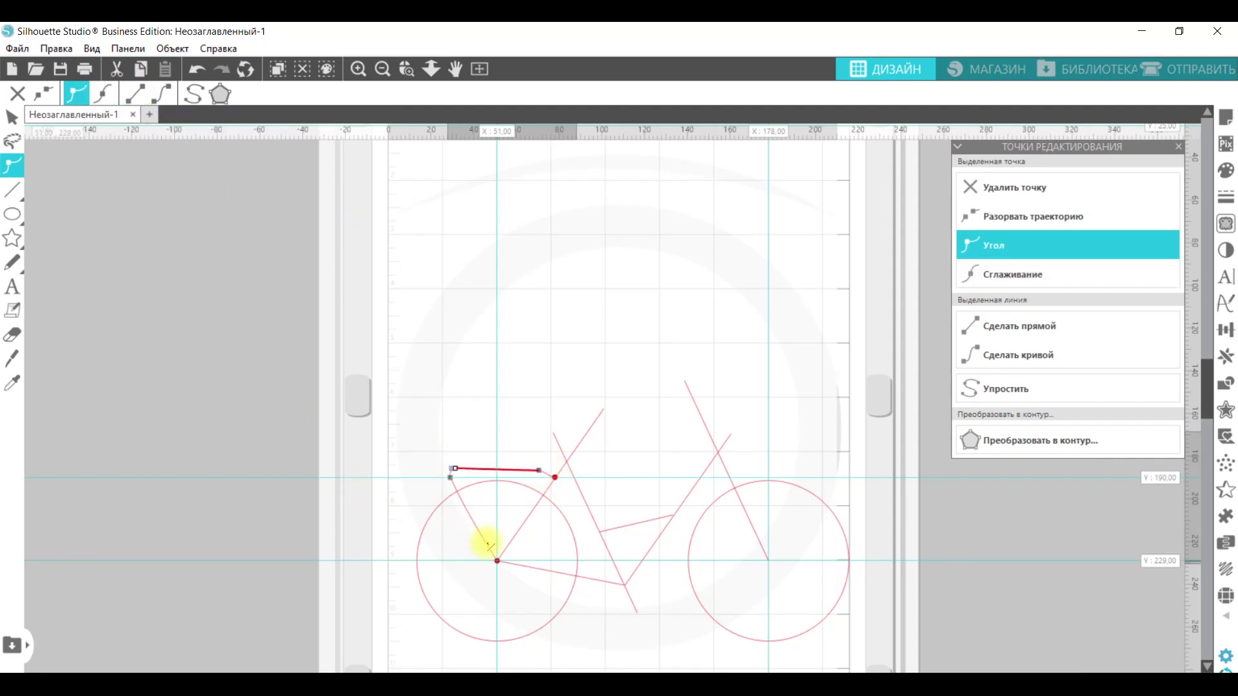
{"action": "left_click", "coordinate": [318, 407]}
{"action": "left_click", "coordinate": [555, 477]}
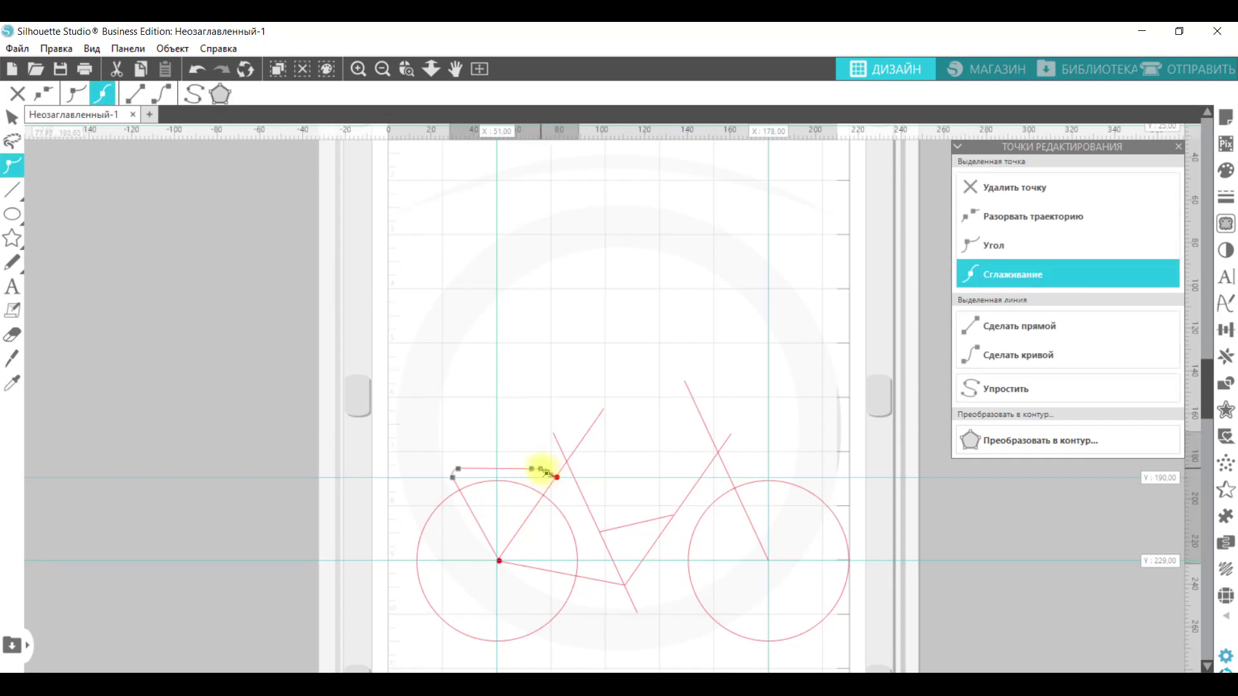
{"action": "left_click", "coordinate": [160, 90]}
{"action": "left_click", "coordinate": [325, 190]}
Add a vertical guide at X 111 and draw a small circle centred on the lower frame junction between the wheels.
{"action": "left_click_drag", "start_coordinate": [1194, 324], "coordinate": [625, 420]}
{"action": "left_click", "coordinate": [12, 214]}
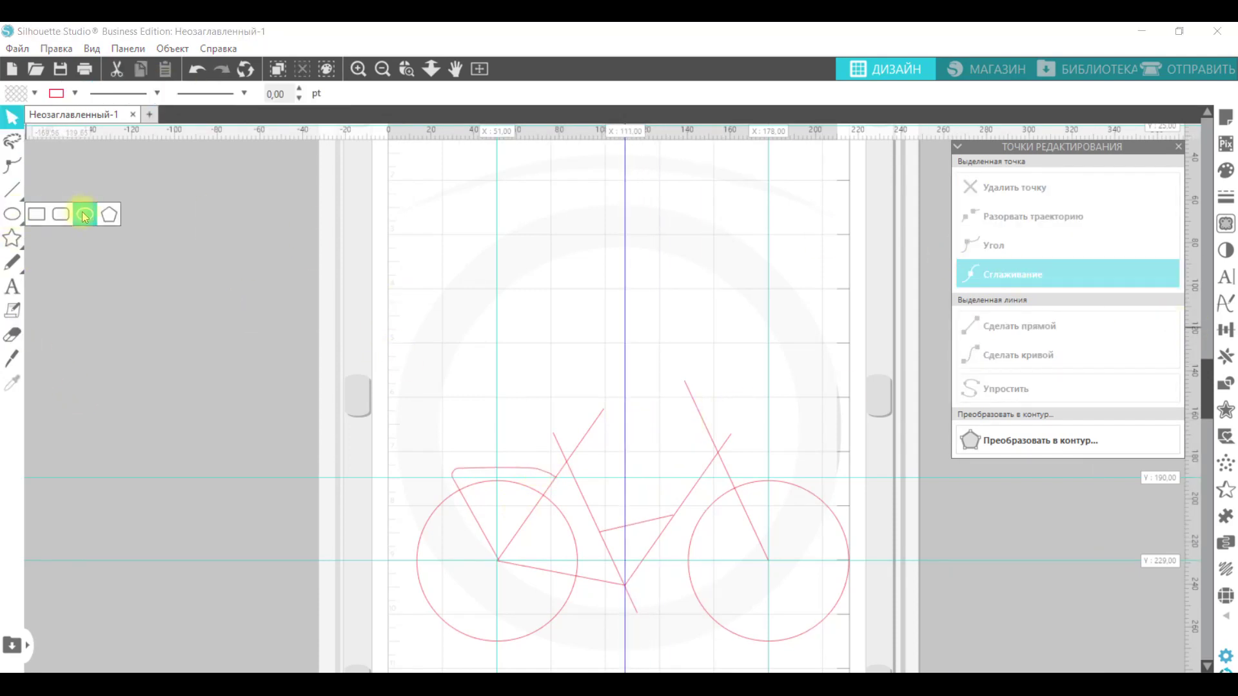
{"action": "left_click", "coordinate": [85, 215]}
{"action": "left_click_drag", "start_coordinate": [625, 586], "coordinate": [617, 559]}
{"action": "left_click", "coordinate": [291, 423]}
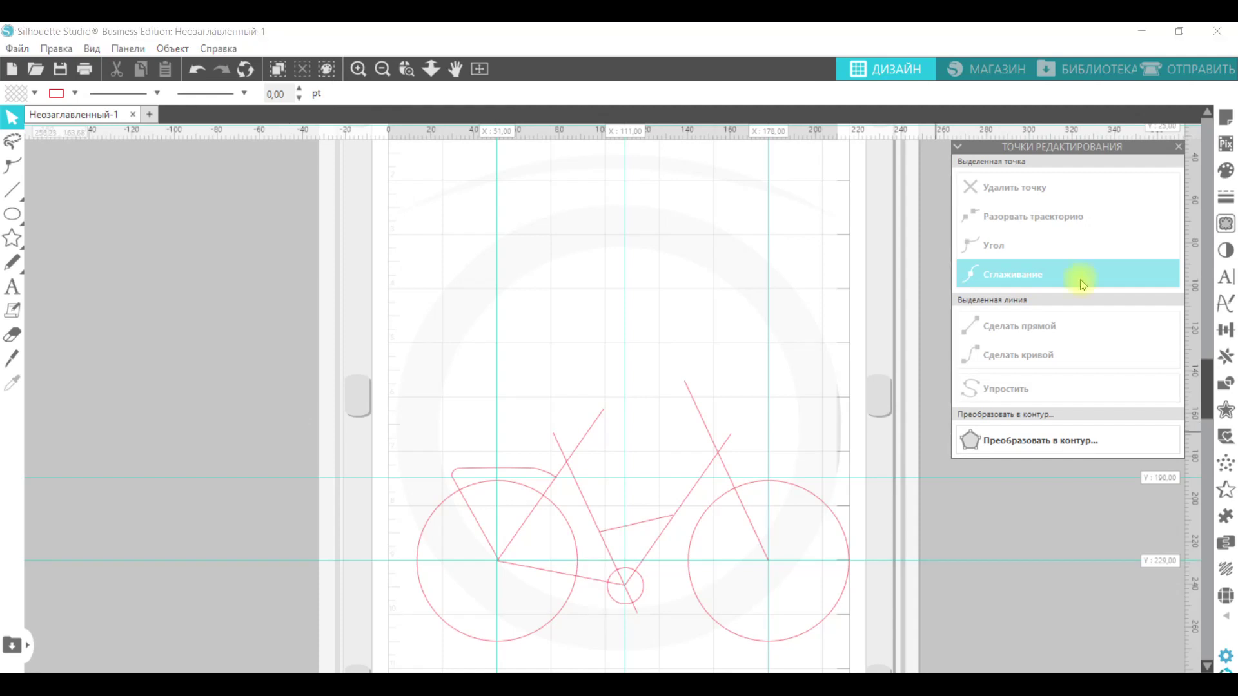
{"action": "left_click", "coordinate": [1178, 147]}
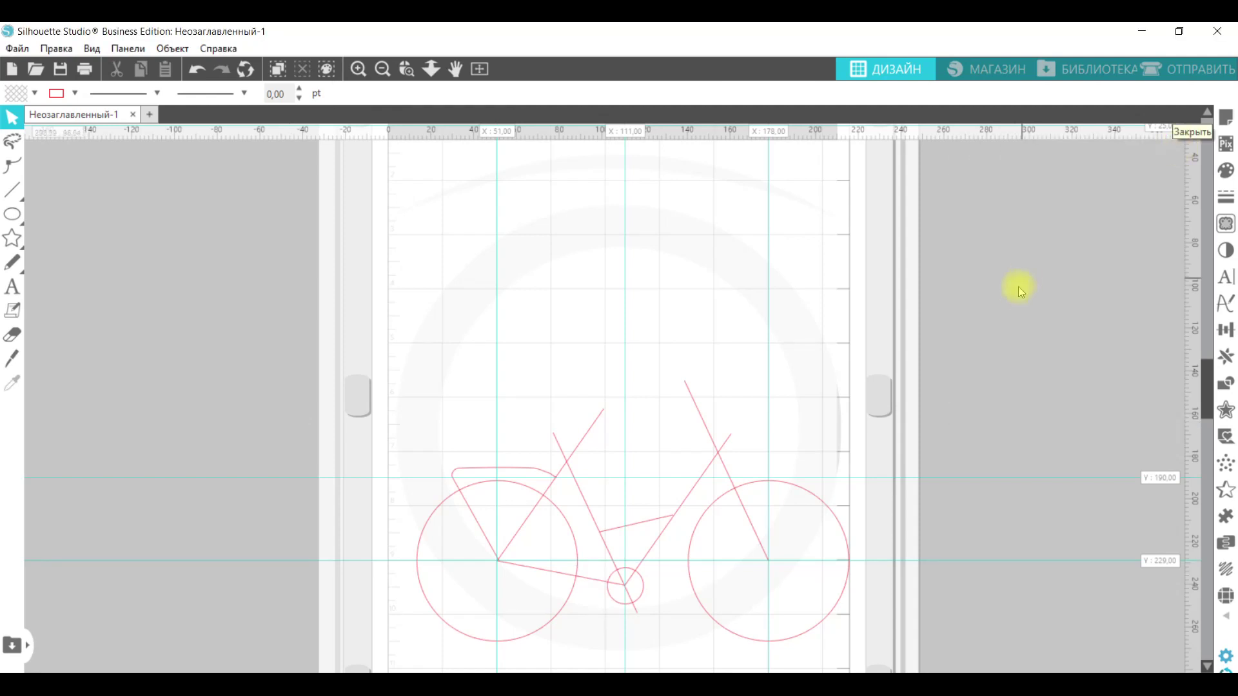
Draw a closed chain guard about 76 by 16 mm from the left wheel's centre, around the small circle and back.
{"action": "left_click", "coordinate": [12, 191]}
{"action": "left_click", "coordinate": [84, 191]}
{"action": "left_click", "coordinate": [497, 561]}
{"action": "left_click", "coordinate": [497, 561]}
{"action": "left_click", "coordinate": [626, 560]}
{"action": "left_click", "coordinate": [652, 571]}
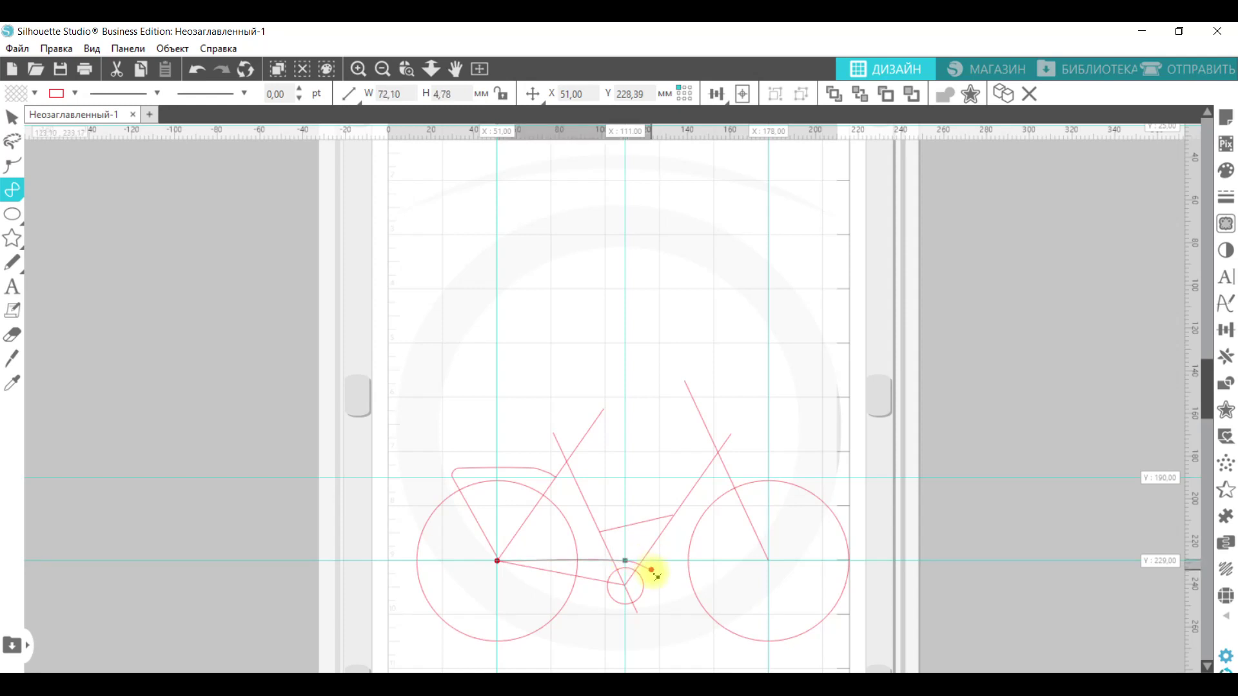
{"action": "left_click", "coordinate": [659, 592]}
{"action": "left_click", "coordinate": [650, 591]}
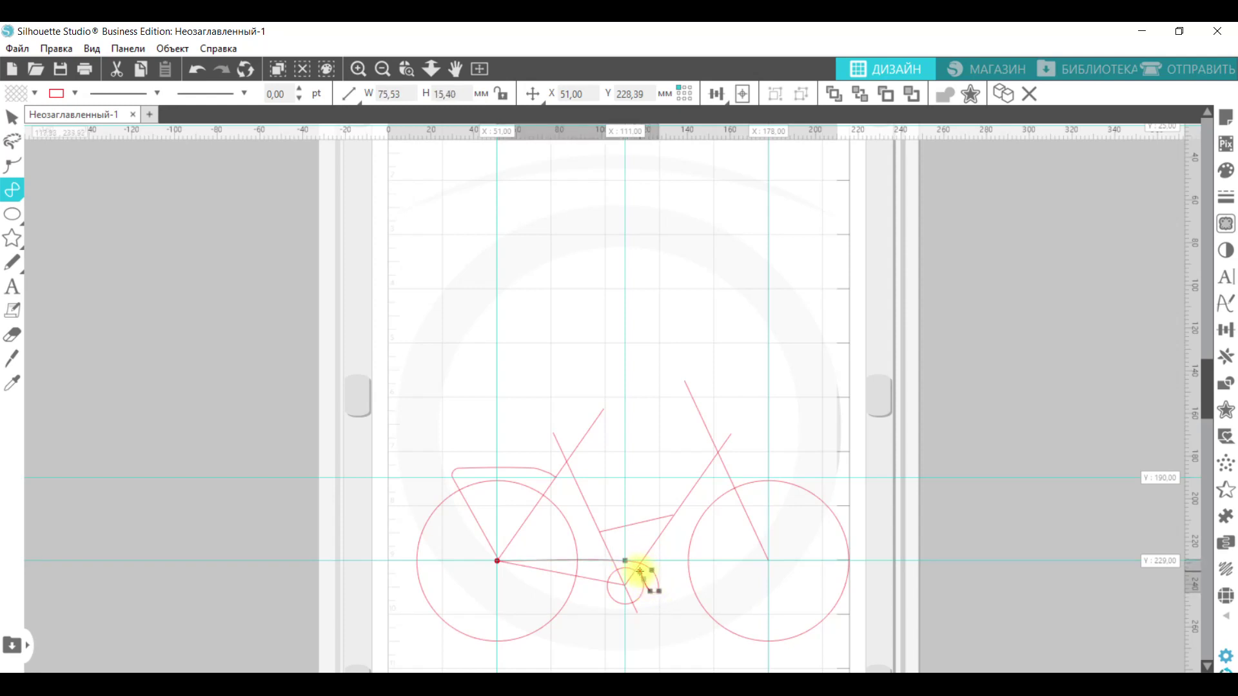
{"action": "left_click", "coordinate": [500, 564]}
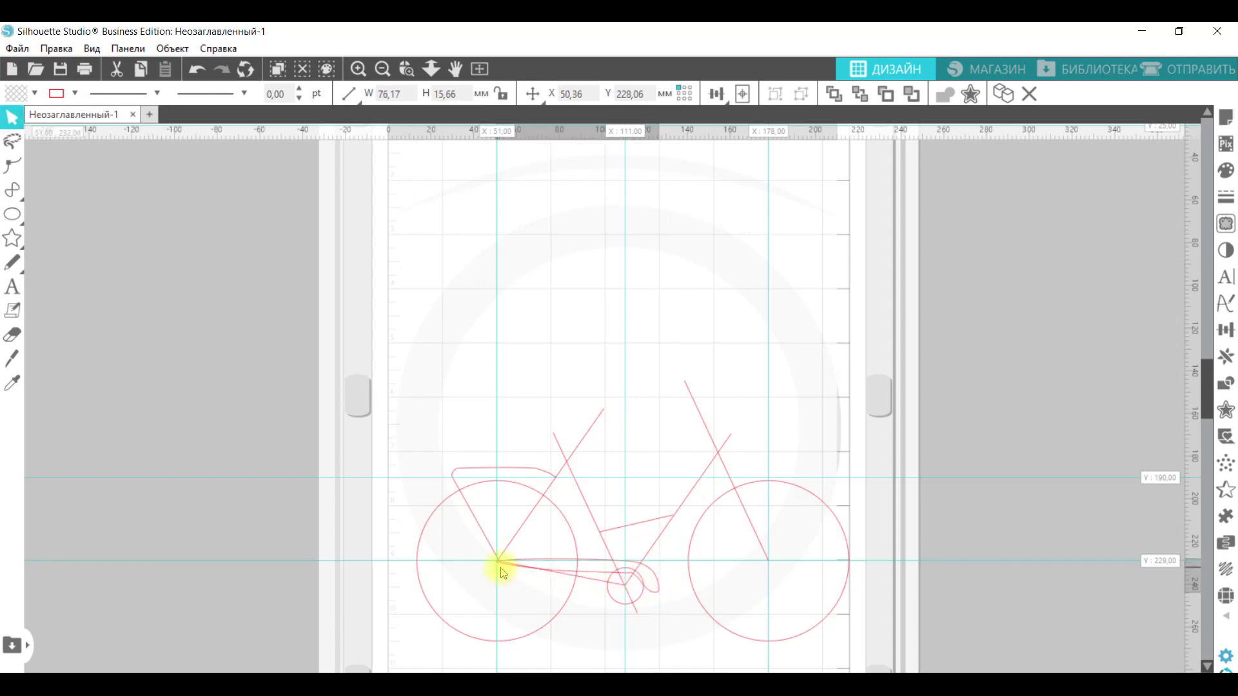
Add an edit point on the chain guard's upper edge near the wheel centre and reposition the end points to reshape its narrow tip.
{"action": "left_click", "coordinate": [529, 562]}
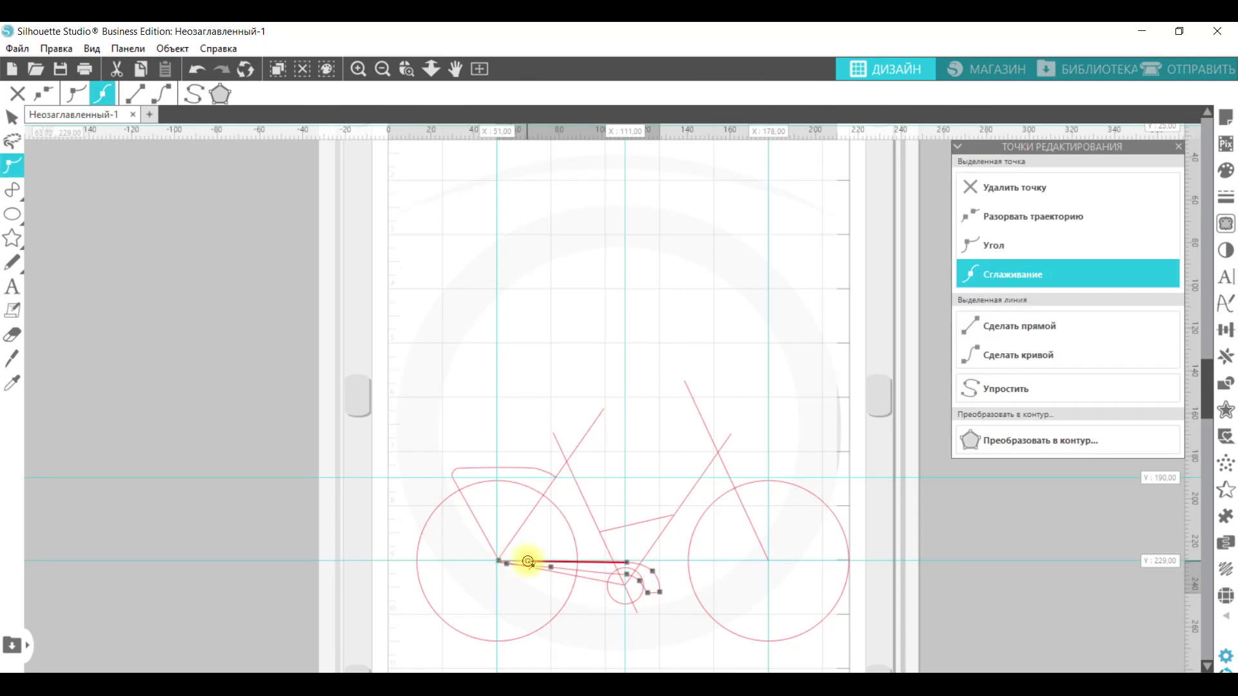
{"action": "left_click", "coordinate": [498, 561]}
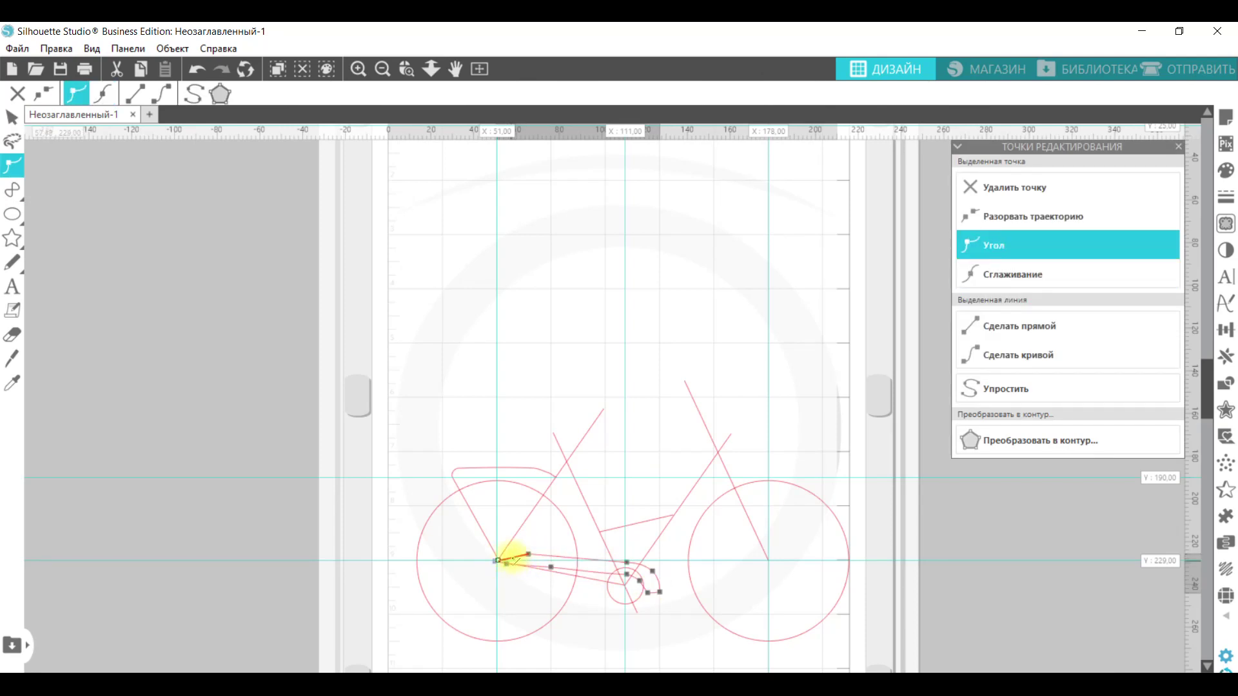
{"action": "left_click_drag", "start_coordinate": [512, 558], "coordinate": [507, 552]}
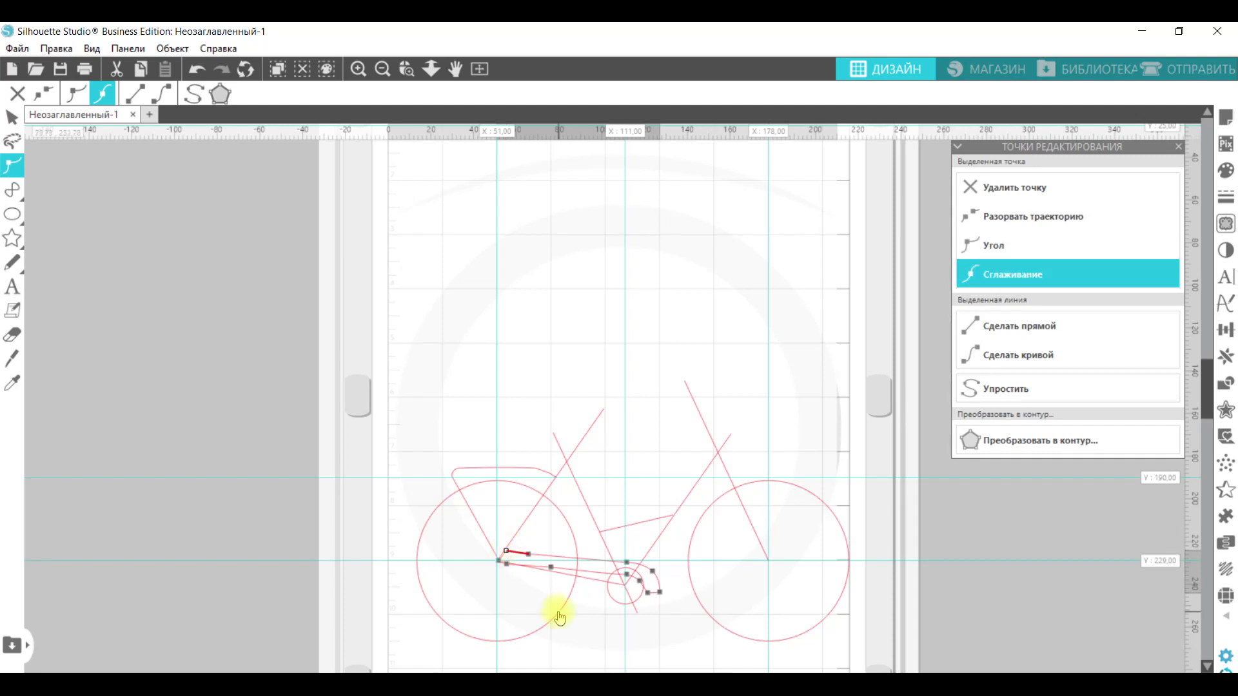
{"action": "left_click_drag", "start_coordinate": [507, 564], "coordinate": [501, 561]}
{"action": "left_click", "coordinate": [499, 561]}
{"action": "left_click", "coordinate": [579, 632]}
Shorten the left wheel's slanted frame line to the seat tube and the long diagonal frame line to the front fork.
{"action": "left_click", "coordinate": [604, 412]}
{"action": "left_click_drag", "start_coordinate": [615, 408], "coordinate": [571, 461]}
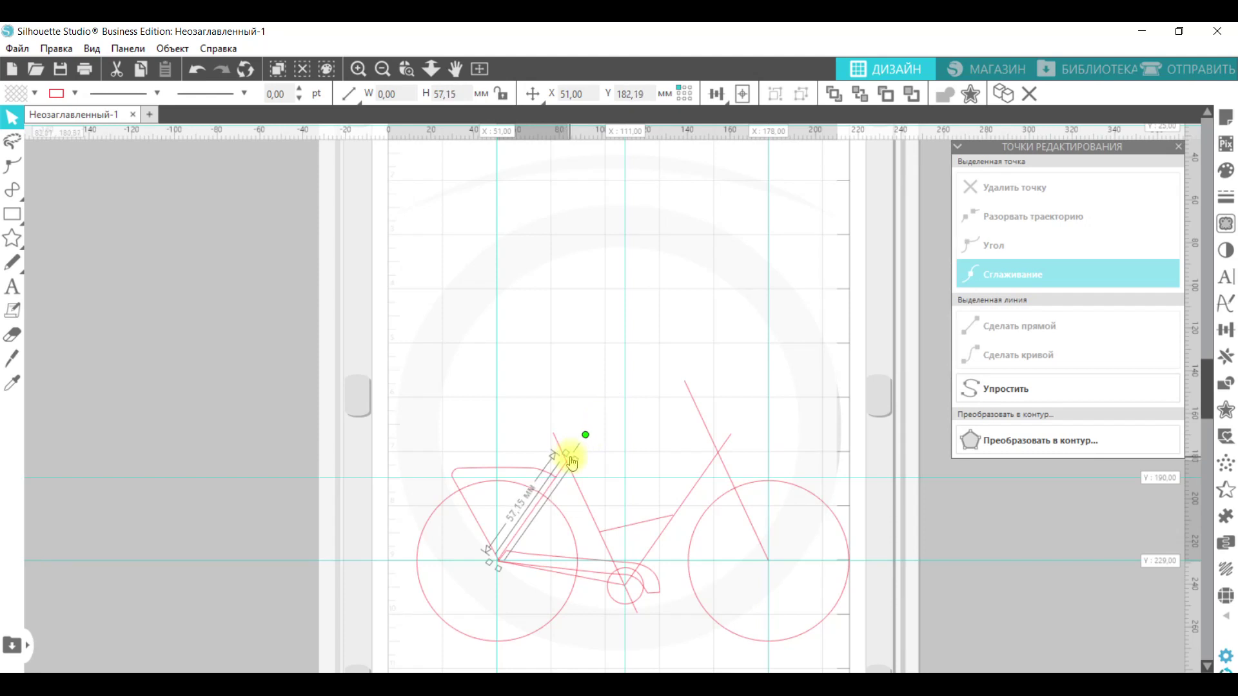
{"action": "key", "text": "ctrl+z"}
{"action": "left_click_drag", "start_coordinate": [740, 434], "coordinate": [726, 454]}
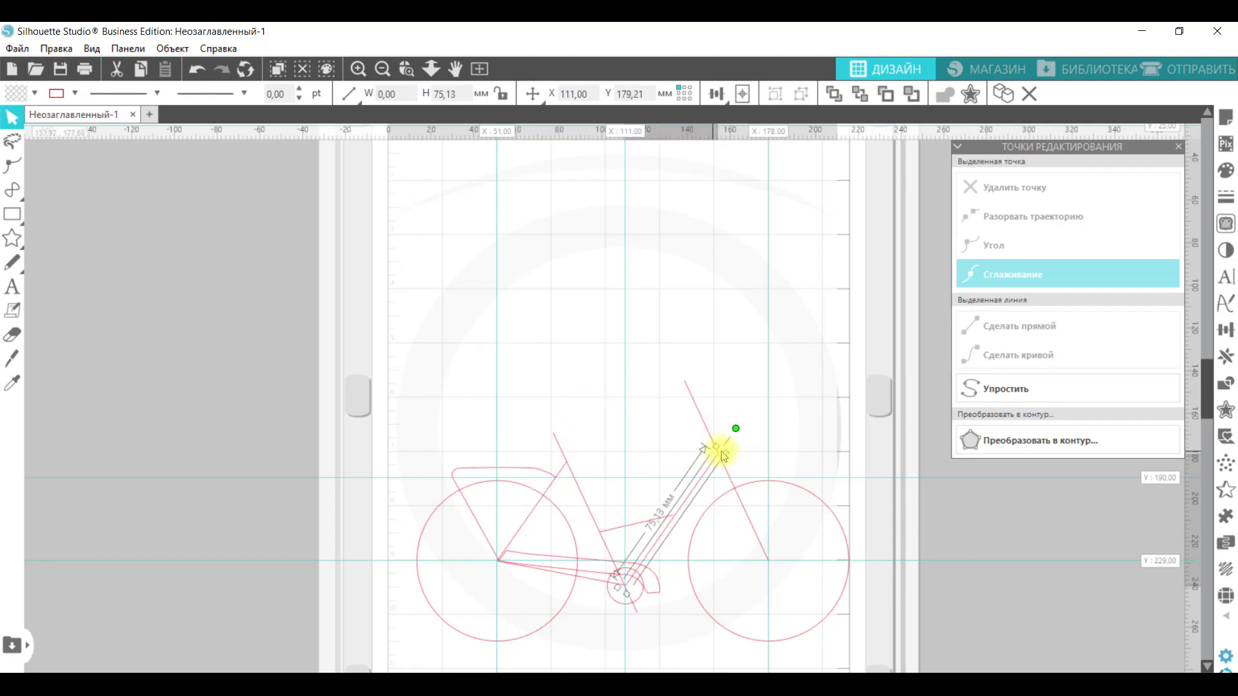
{"action": "left_click_drag", "start_coordinate": [723, 455], "coordinate": [722, 457]}
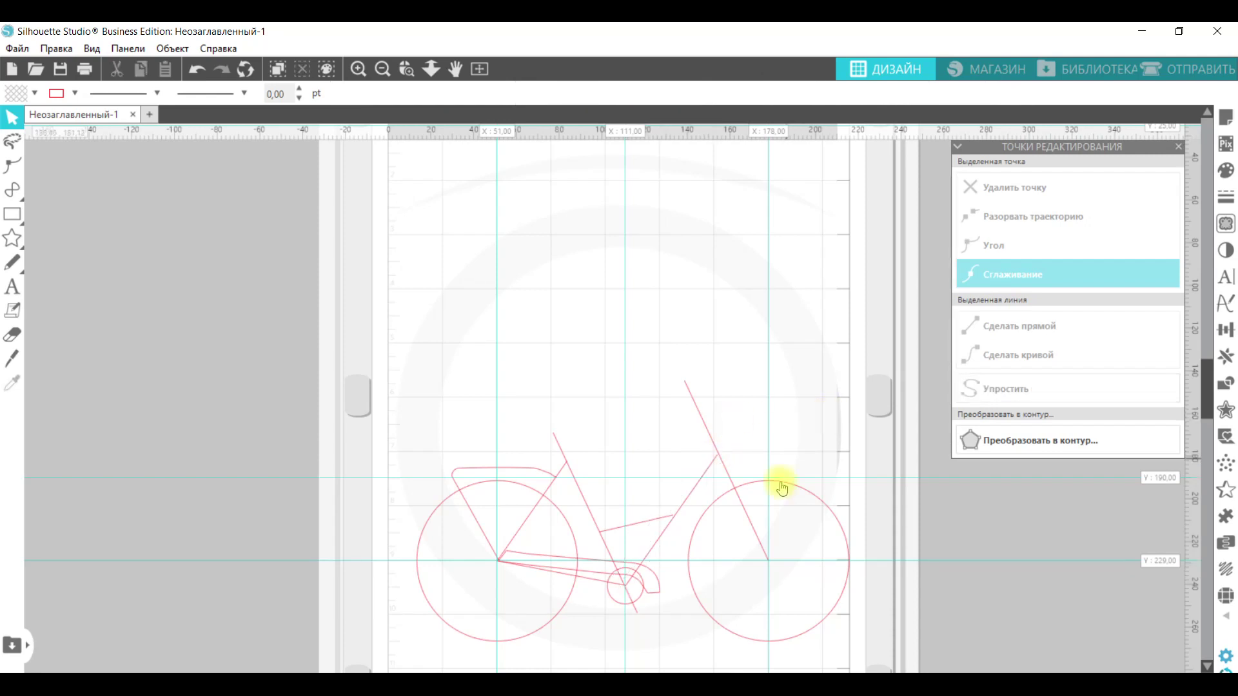
Create an outward offset of 4 mm with rounded corners around the right wheel.
{"action": "left_click", "coordinate": [778, 491]}
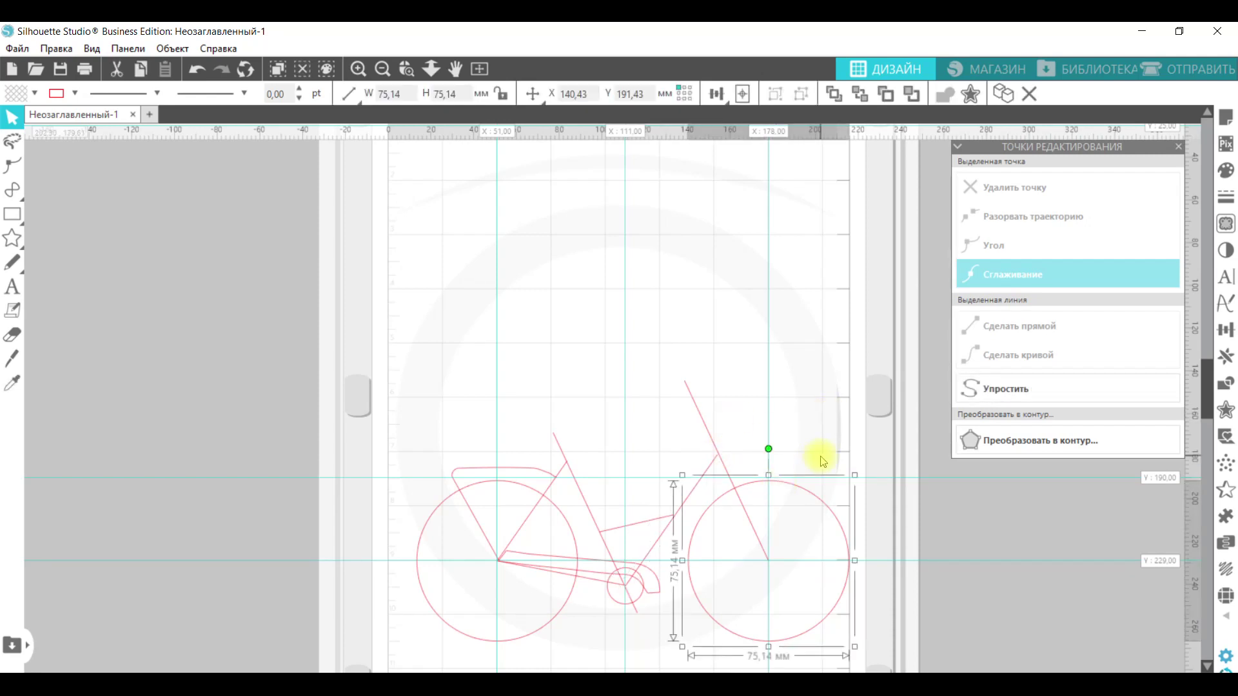
{"action": "left_click", "coordinate": [1225, 410]}
{"action": "left_click", "coordinate": [1000, 187]}
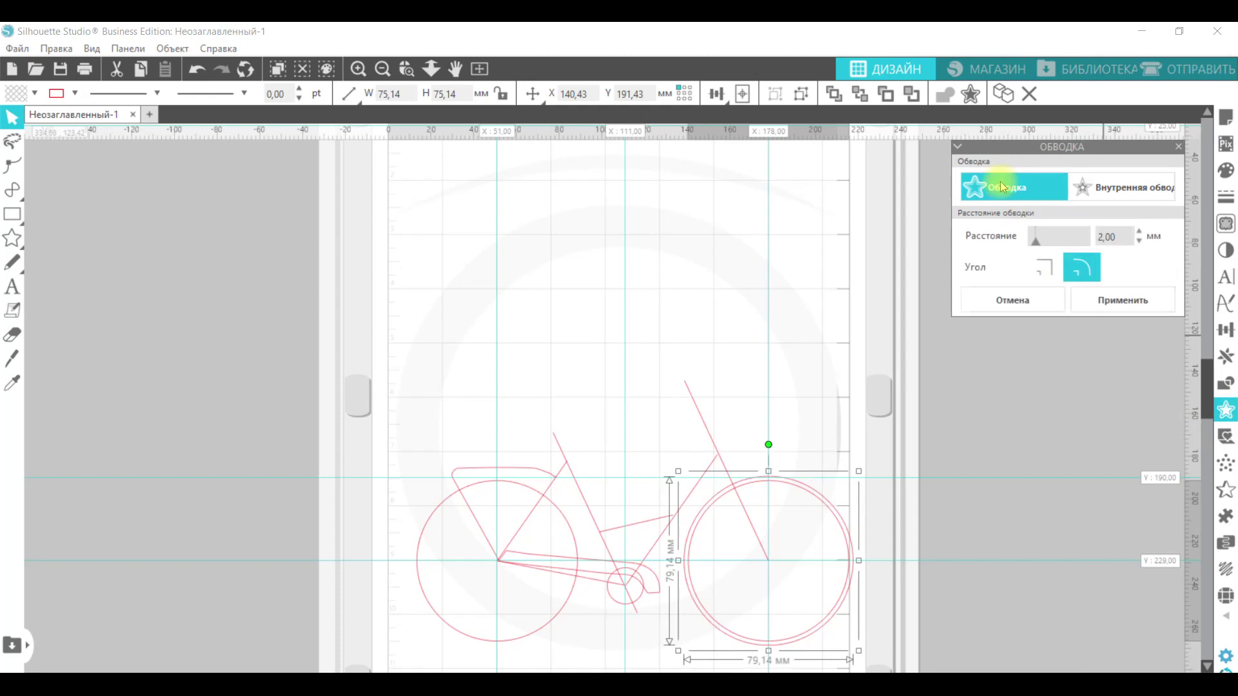
{"action": "double_click", "coordinate": [1119, 237]}
{"action": "type", "text": "4"}
{"action": "key", "text": "Return"}
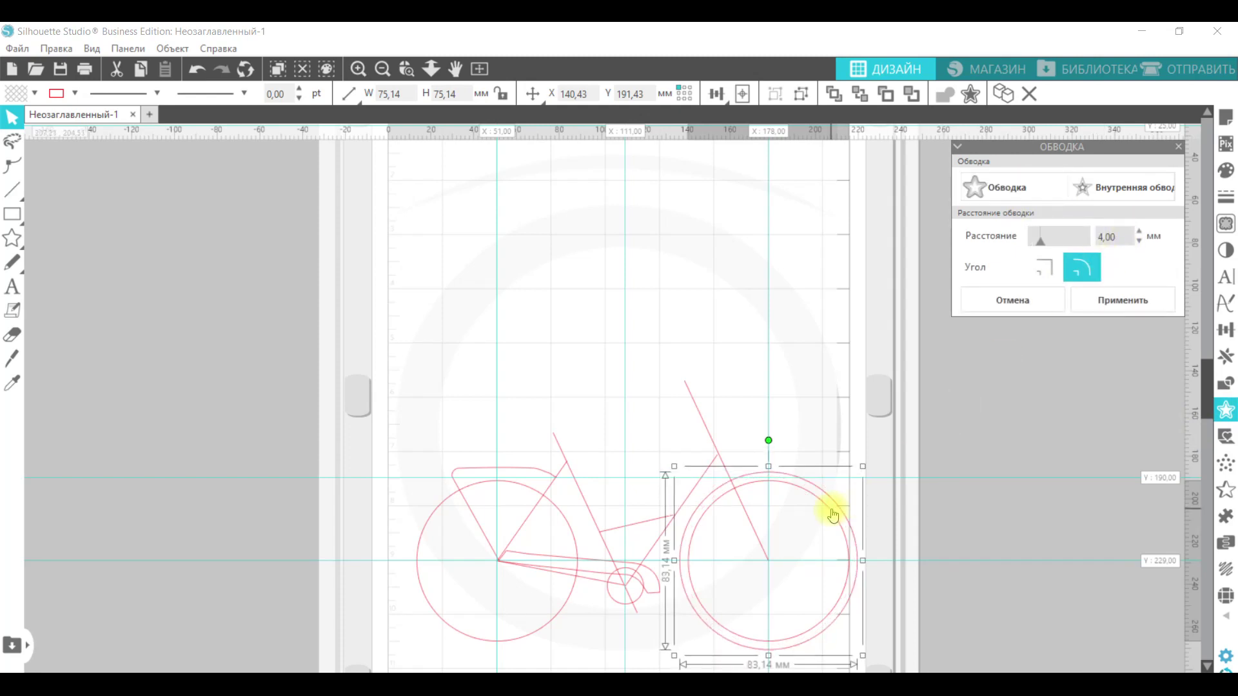
Place a copy of the right wheel and its offset beside the page and cut the ring with a slanted line using Subtract.
{"action": "left_click_drag", "start_coordinate": [832, 516], "coordinate": [1048, 522]}
{"action": "left_click", "coordinate": [12, 190]}
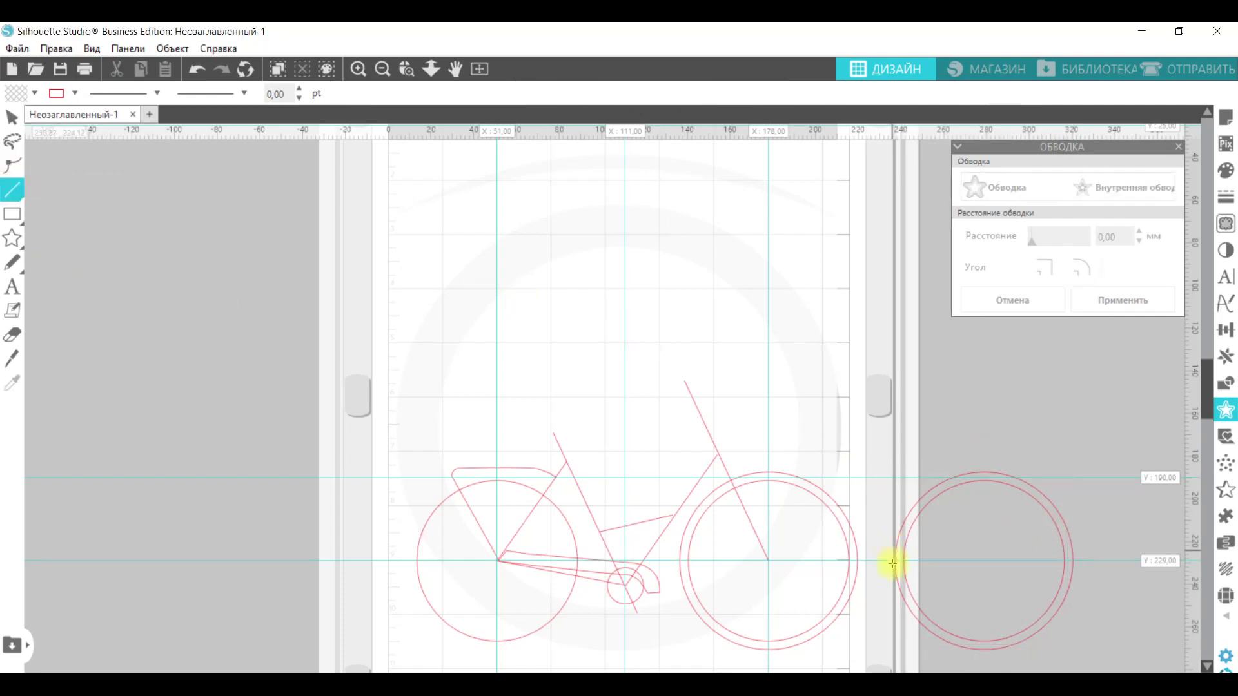
{"action": "left_click_drag", "start_coordinate": [889, 581], "coordinate": [1015, 471]}
{"action": "left_click_drag", "start_coordinate": [898, 426], "coordinate": [1042, 522]}
{"action": "left_click", "coordinate": [1225, 383]}
{"action": "left_click", "coordinate": [1127, 193]}
Delete the unneeded ring parts and fit the remaining arc over the right wheel's upper-left side as a fender.
{"action": "left_click", "coordinate": [1019, 515]}
{"action": "left_click", "coordinate": [1038, 503]}
{"action": "key", "text": "Delete"}
{"action": "left_click_drag", "start_coordinate": [978, 488], "coordinate": [782, 477]}
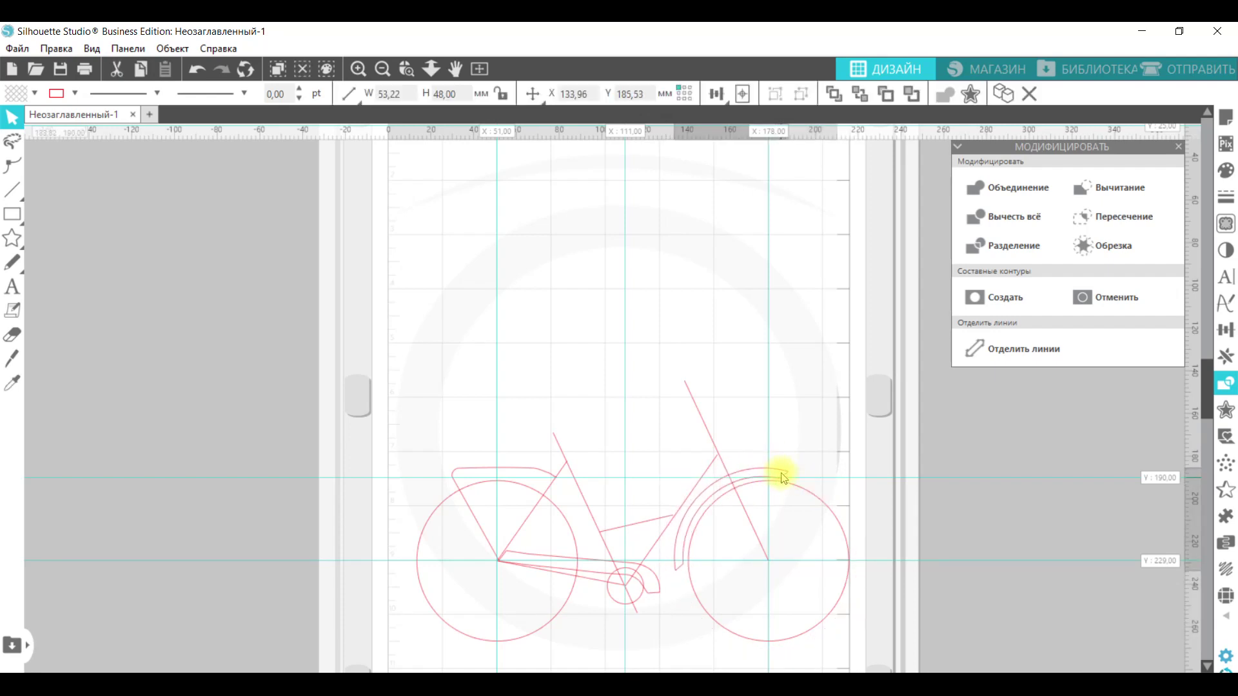
{"action": "left_click", "coordinate": [824, 463]}
Offset the left wheel outward by 4 mm and place a copy of both circles beside the page.
{"action": "left_click", "coordinate": [565, 522]}
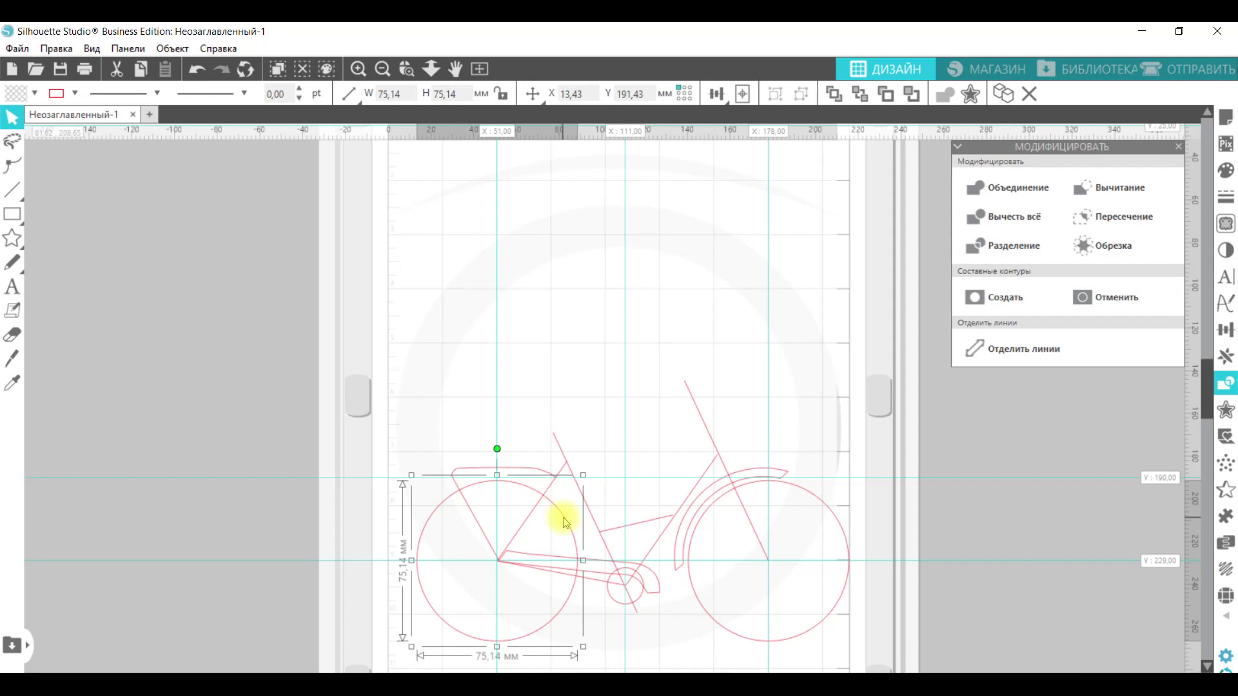
{"action": "left_click", "coordinate": [1227, 411]}
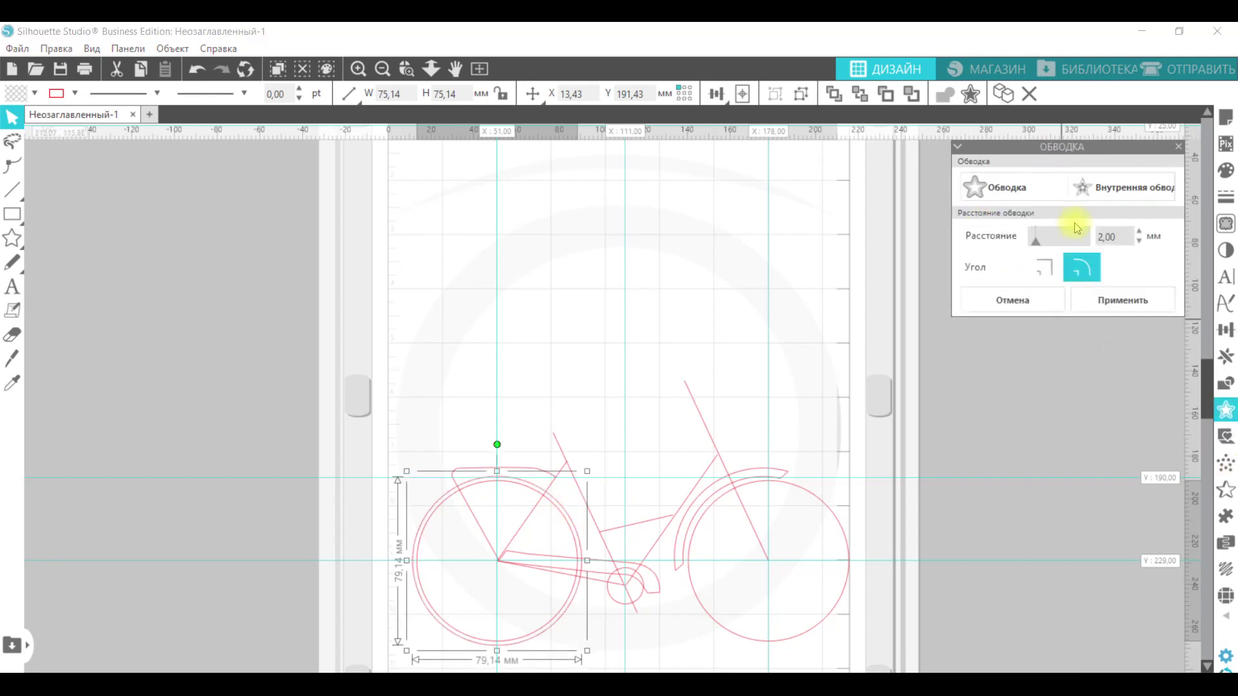
{"action": "type", "text": "4"}
{"action": "key", "text": "Return"}
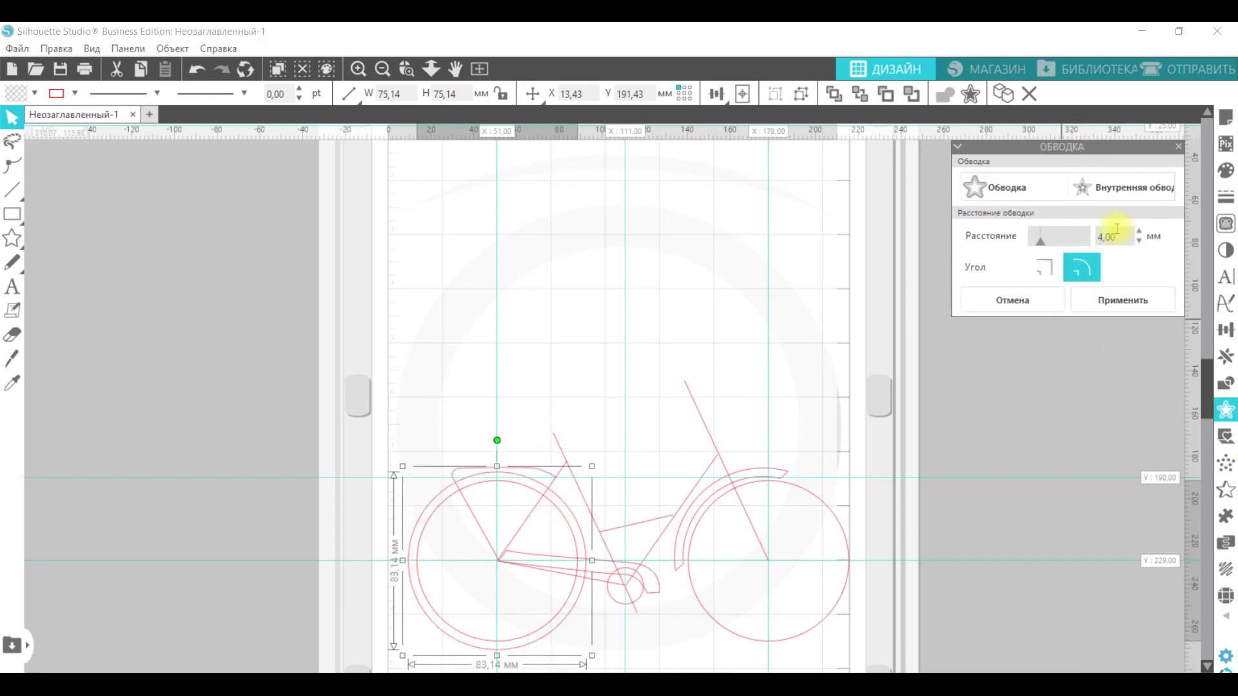
{"action": "left_click", "coordinate": [421, 532], "text": "shift"}
{"action": "key", "text": "ctrl+Left"}
{"action": "key", "text": "Left"}
{"action": "key", "text": "Left"}
{"action": "key", "text": "Left"}
Draw a slanted line about 94 mm wide across the copied ring, subtract it and delete the lower part.
{"action": "left_click", "coordinate": [33, 191]}
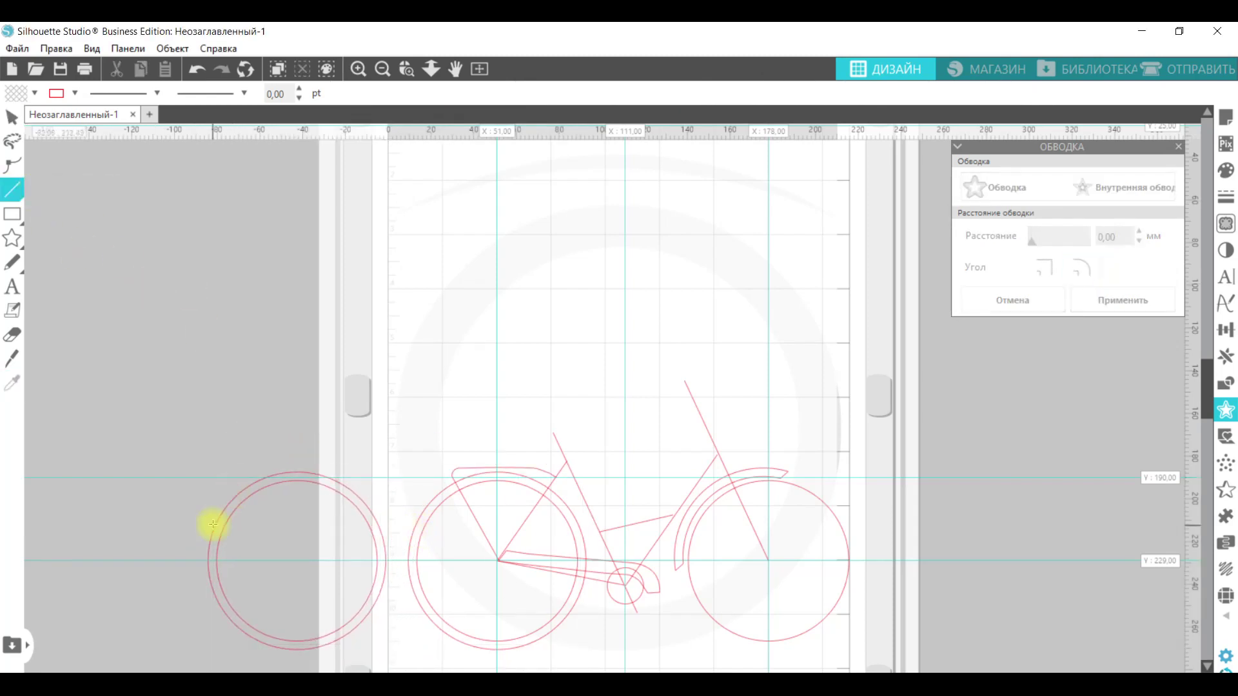
{"action": "left_click_drag", "start_coordinate": [197, 517], "coordinate": [405, 560]}
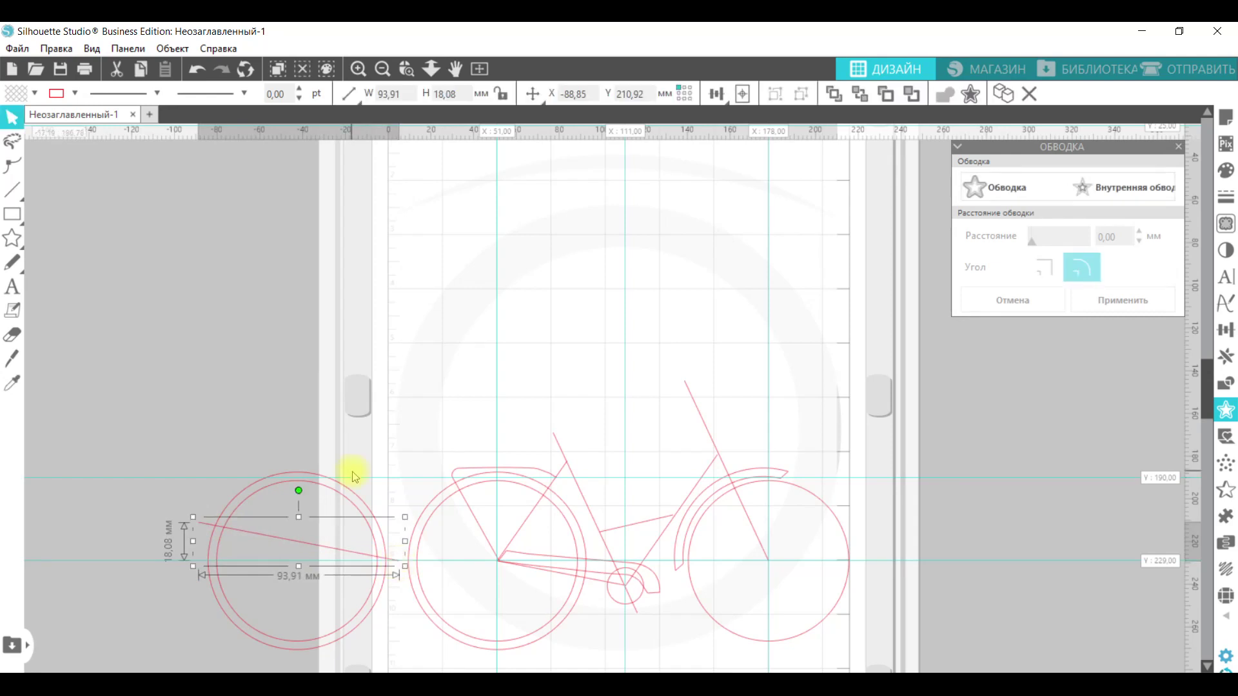
{"action": "left_click", "coordinate": [1225, 384]}
{"action": "left_click", "coordinate": [1121, 189]}
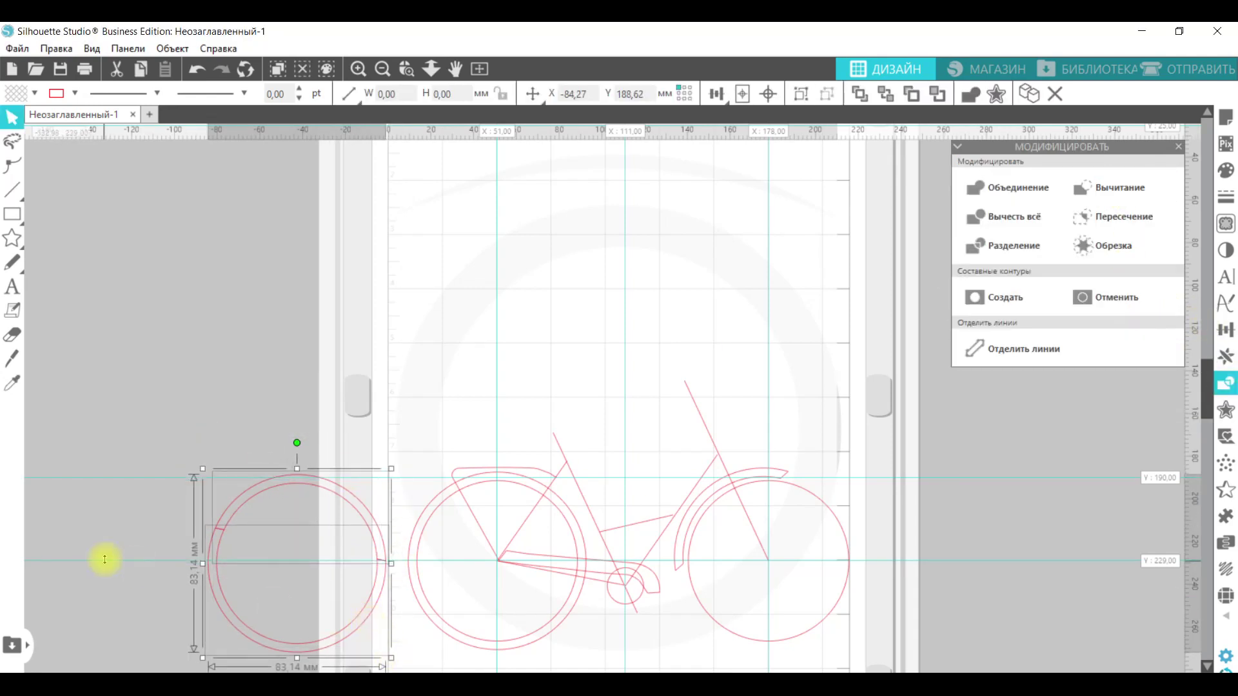
{"action": "left_click", "coordinate": [222, 597]}
{"action": "key", "text": "Delete"}
Trim both ends of the remaining arc at an angle with the Knife and move the arc over the left wheel.
{"action": "left_click", "coordinate": [12, 357]}
{"action": "left_click_drag", "start_coordinate": [215, 529], "coordinate": [243, 513]}
{"action": "left_click_drag", "start_coordinate": [379, 545], "coordinate": [395, 564]}
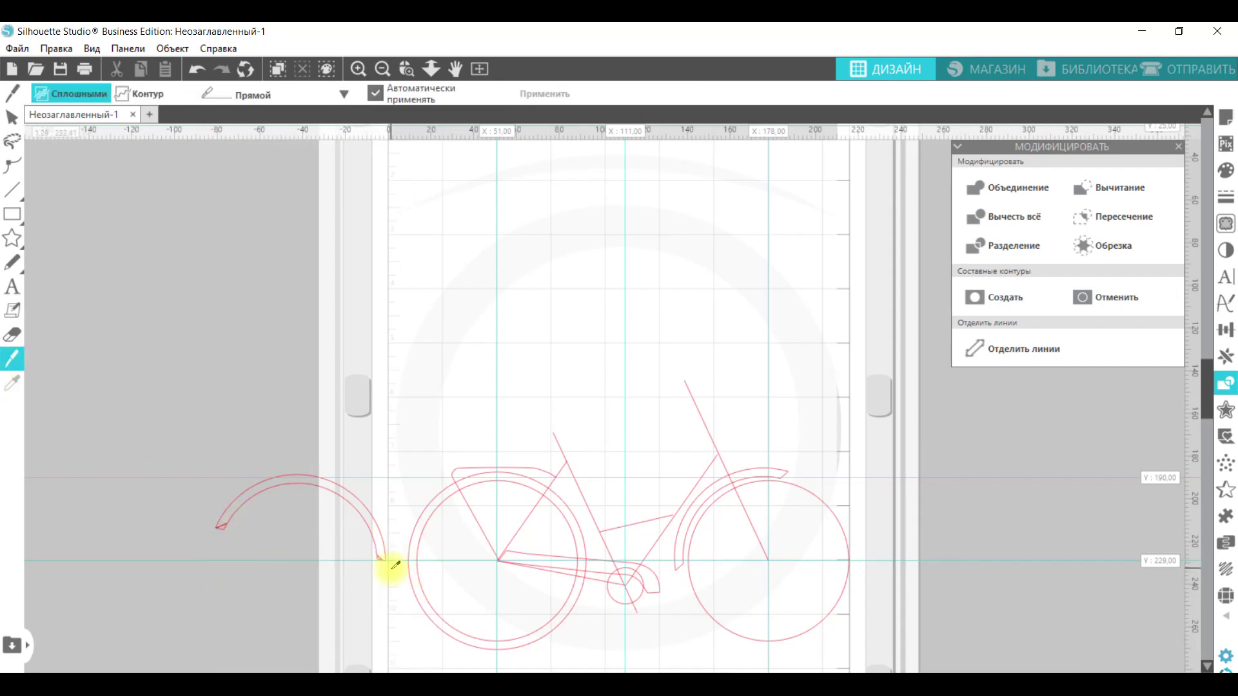
{"action": "key", "text": "v"}
{"action": "left_click_drag", "start_coordinate": [335, 500], "coordinate": [540, 482]}
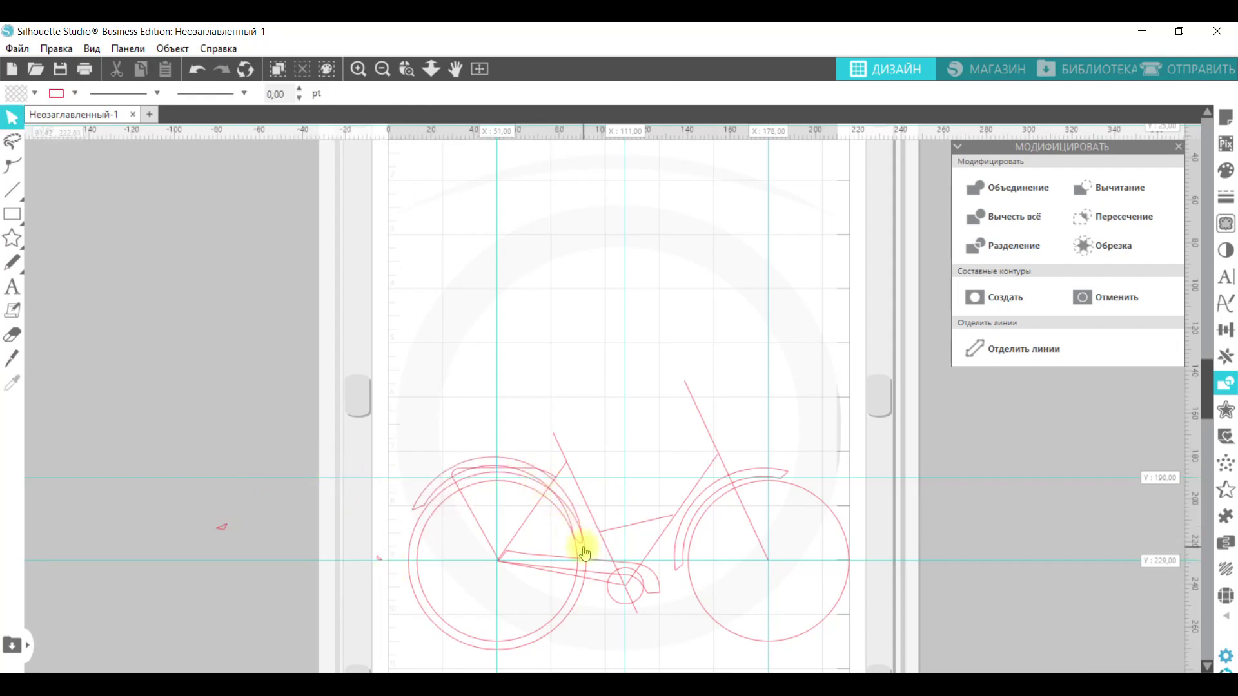
{"action": "left_click", "coordinate": [574, 603]}
{"action": "key", "text": "Delete"}
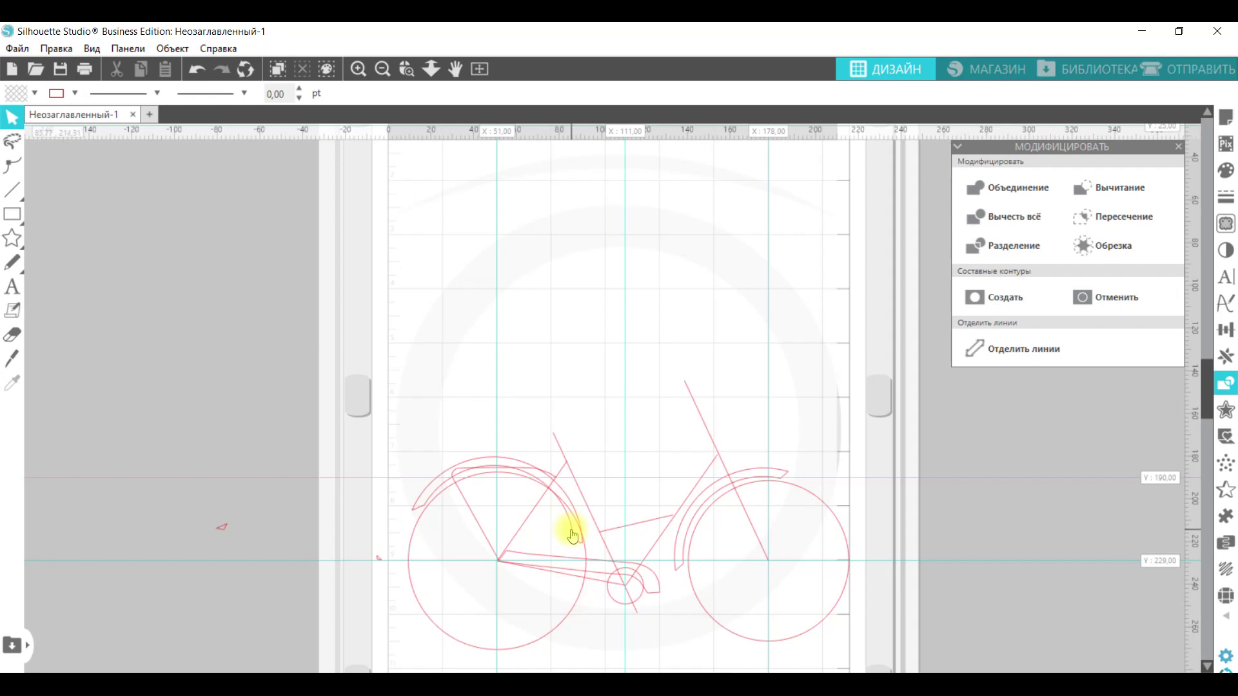
{"action": "left_click", "coordinate": [197, 69]}
Delete the left wheel's offset circle and lower the fender arc closer to the wheel.
{"action": "left_click", "coordinate": [331, 510]}
{"action": "left_click", "coordinate": [413, 532]}
{"action": "key", "text": "Delete"}
{"action": "left_click_drag", "start_coordinate": [420, 501], "coordinate": [426, 505]}
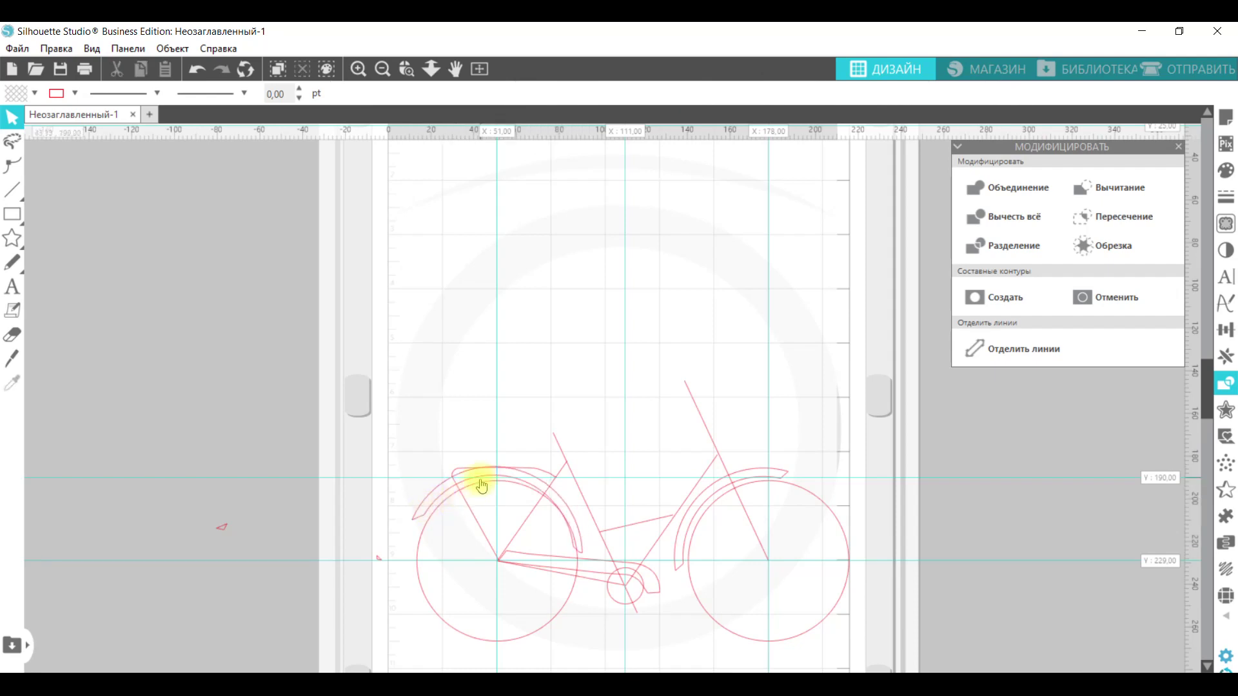
Enlarge the rack so it clears the left fender and meets the seat tube, and delete the scraps beside the page.
{"action": "left_click", "coordinate": [565, 462]}
{"action": "left_click_drag", "start_coordinate": [542, 411], "coordinate": [542, 409]}
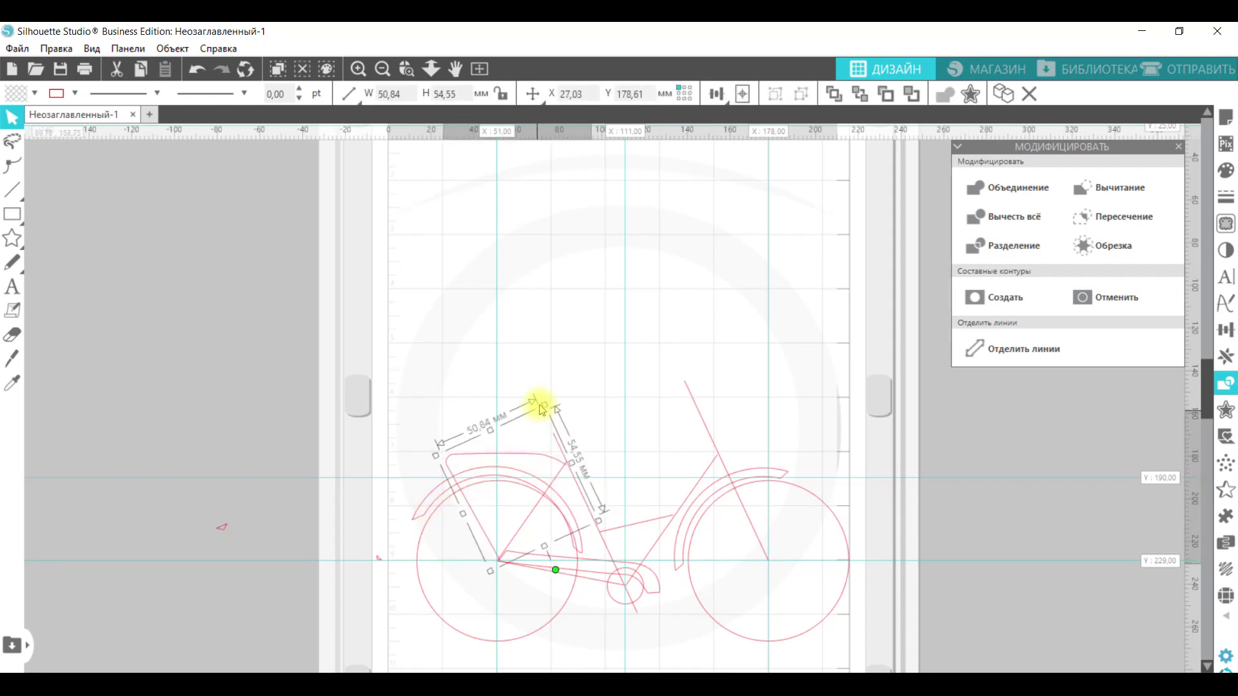
{"action": "left_click_drag", "start_coordinate": [196, 501], "coordinate": [389, 591]}
{"action": "key", "text": "Delete"}
Centre the left fender over its wheel, leaving the vertical guide at X 31 and removing the horizontal rack guide.
{"action": "left_click_drag", "start_coordinate": [418, 477], "coordinate": [423, 422]}
{"action": "left_click_drag", "start_coordinate": [470, 469], "coordinate": [479, 471]}
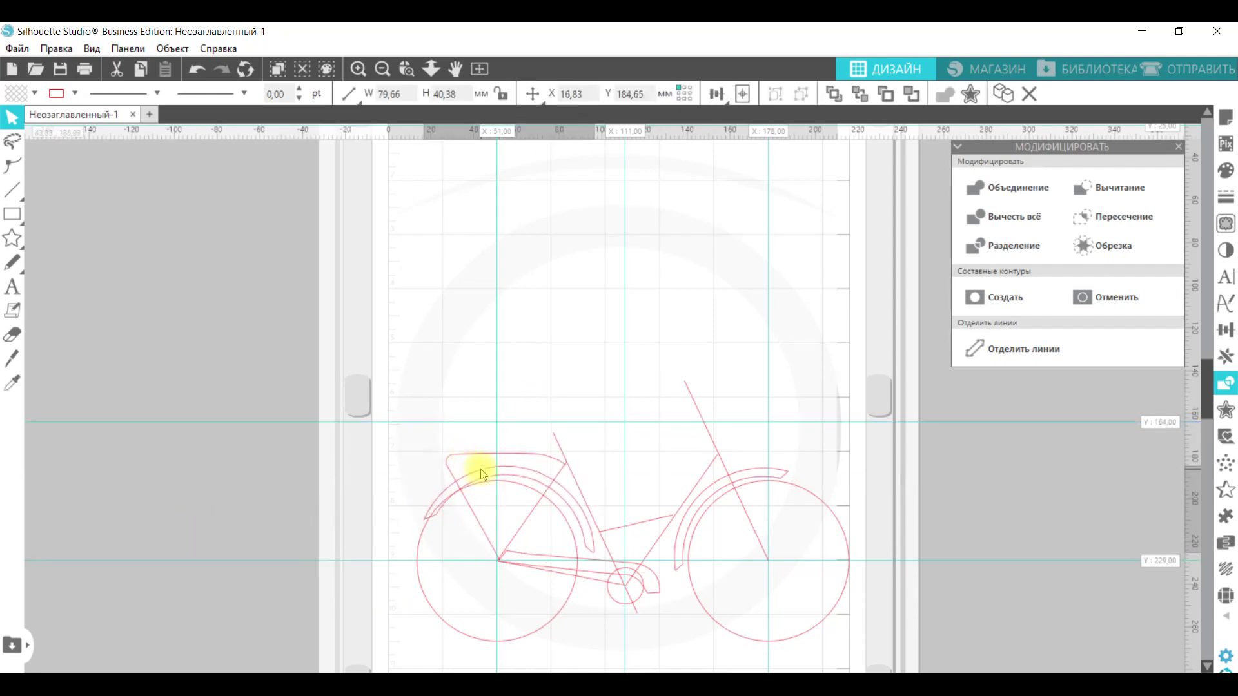
{"action": "left_click", "coordinate": [492, 410]}
{"action": "left_click_drag", "start_coordinate": [493, 408], "coordinate": [326, 416]}
{"action": "left_click_drag", "start_coordinate": [526, 475], "coordinate": [520, 471]}
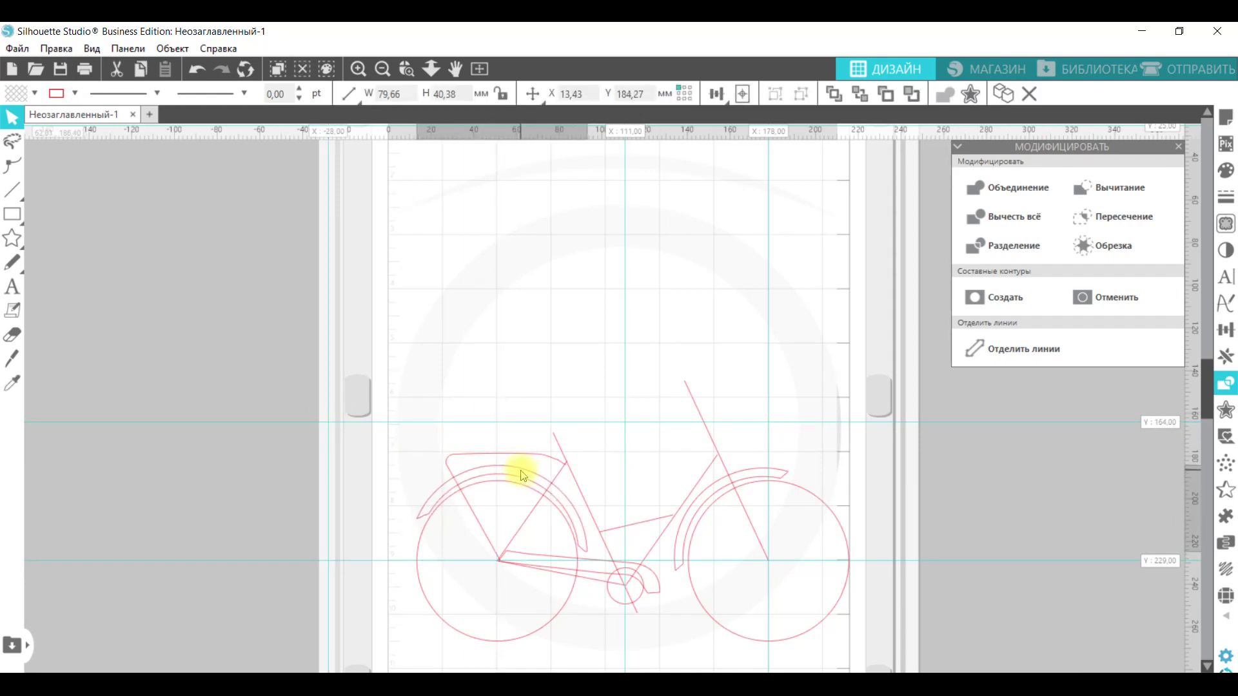
{"action": "left_click", "coordinate": [582, 538]}
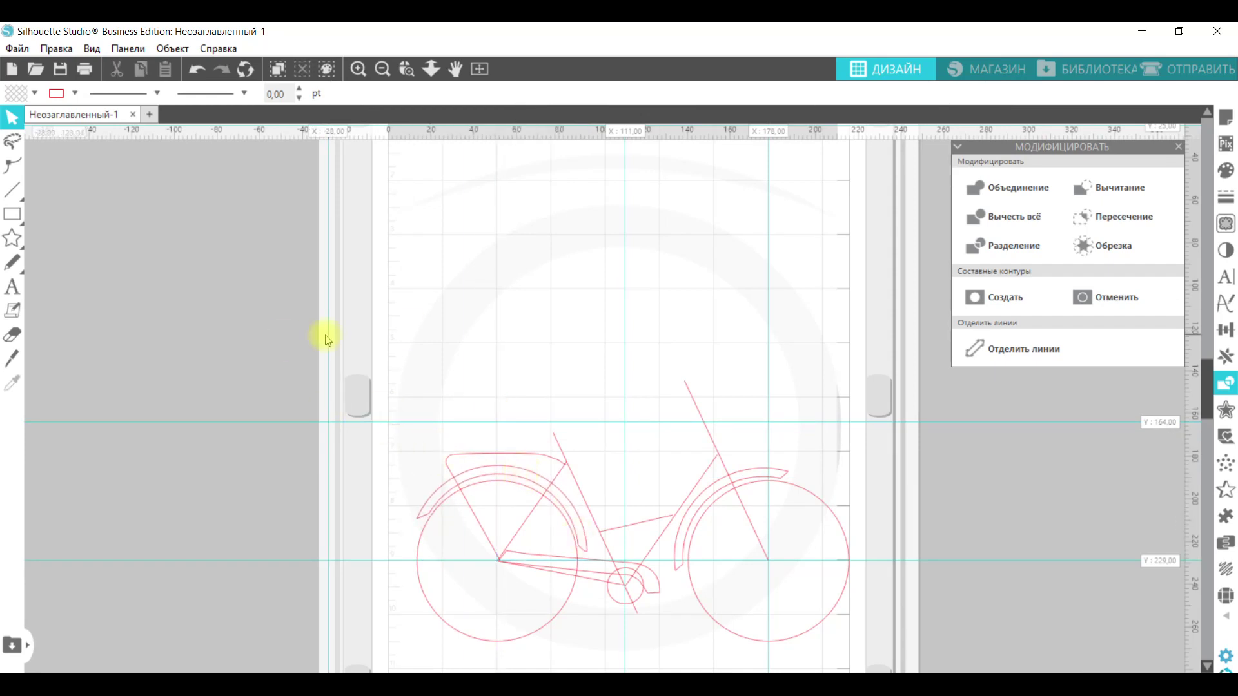
{"action": "left_click_drag", "start_coordinate": [329, 342], "coordinate": [496, 361]}
{"action": "left_click_drag", "start_coordinate": [451, 422], "coordinate": [444, 127]}
Extend the seat tube line at both ends to about 108 mm.
{"action": "left_click", "coordinate": [639, 617]}
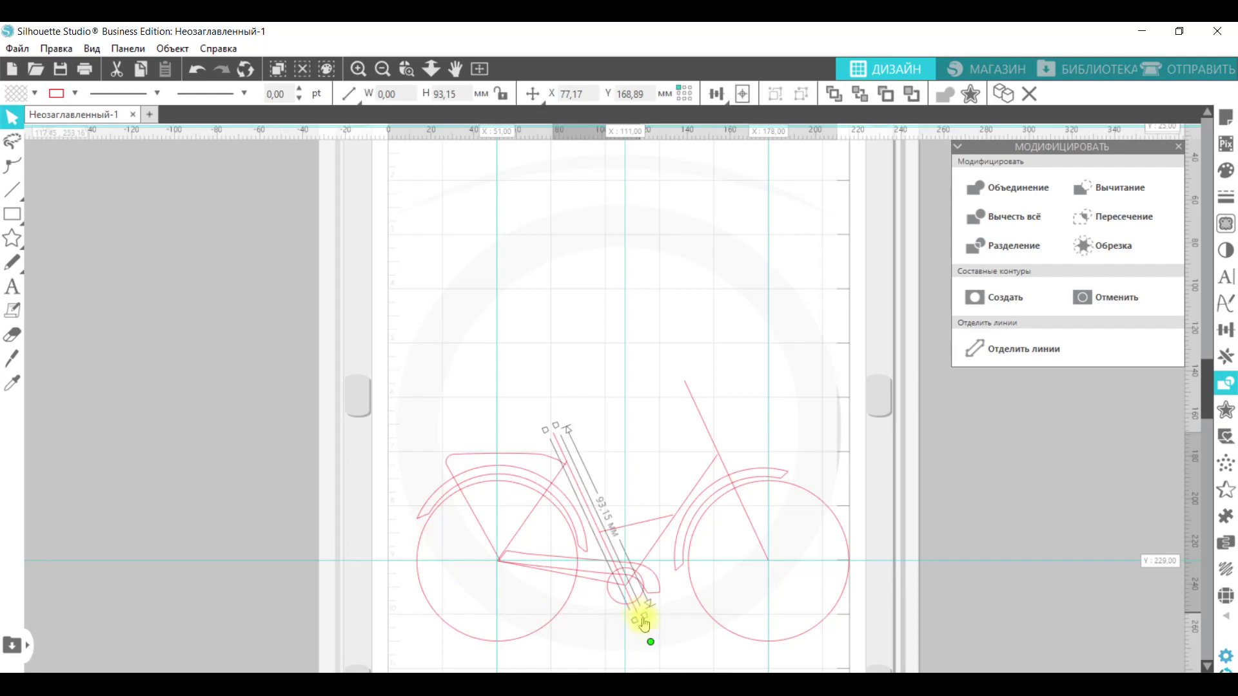
{"action": "left_click_drag", "start_coordinate": [644, 615], "coordinate": [653, 630]}
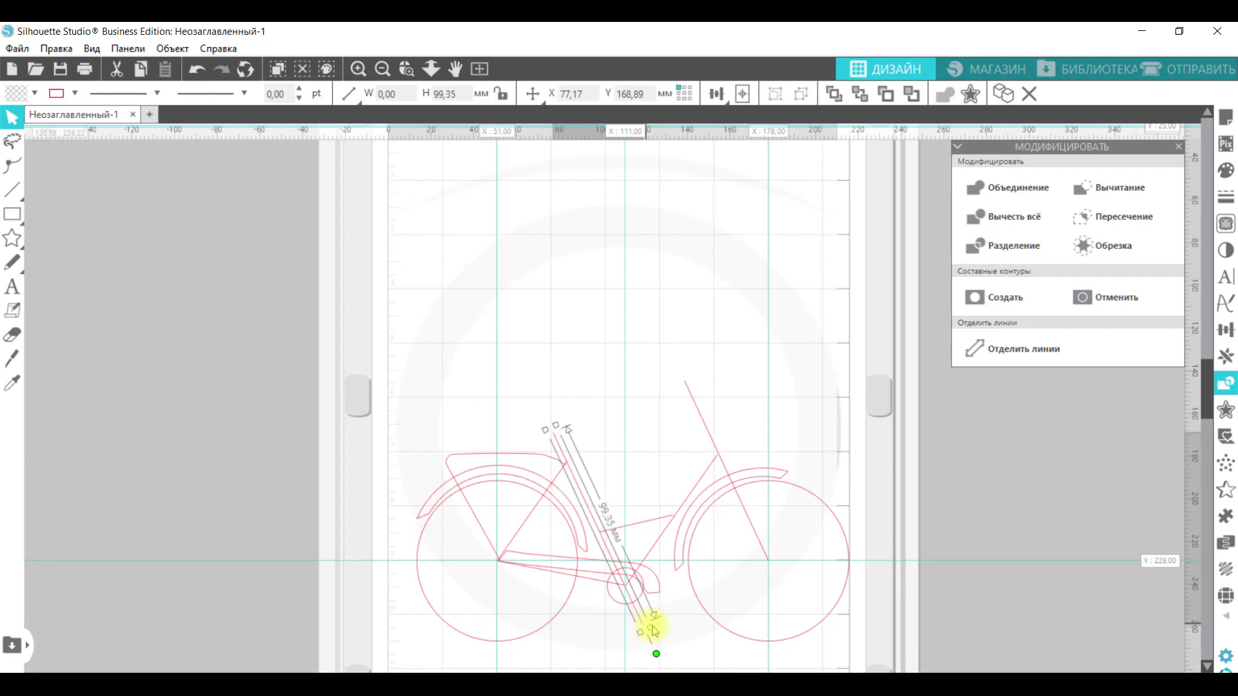
{"action": "left_click_drag", "start_coordinate": [555, 427], "coordinate": [549, 410]}
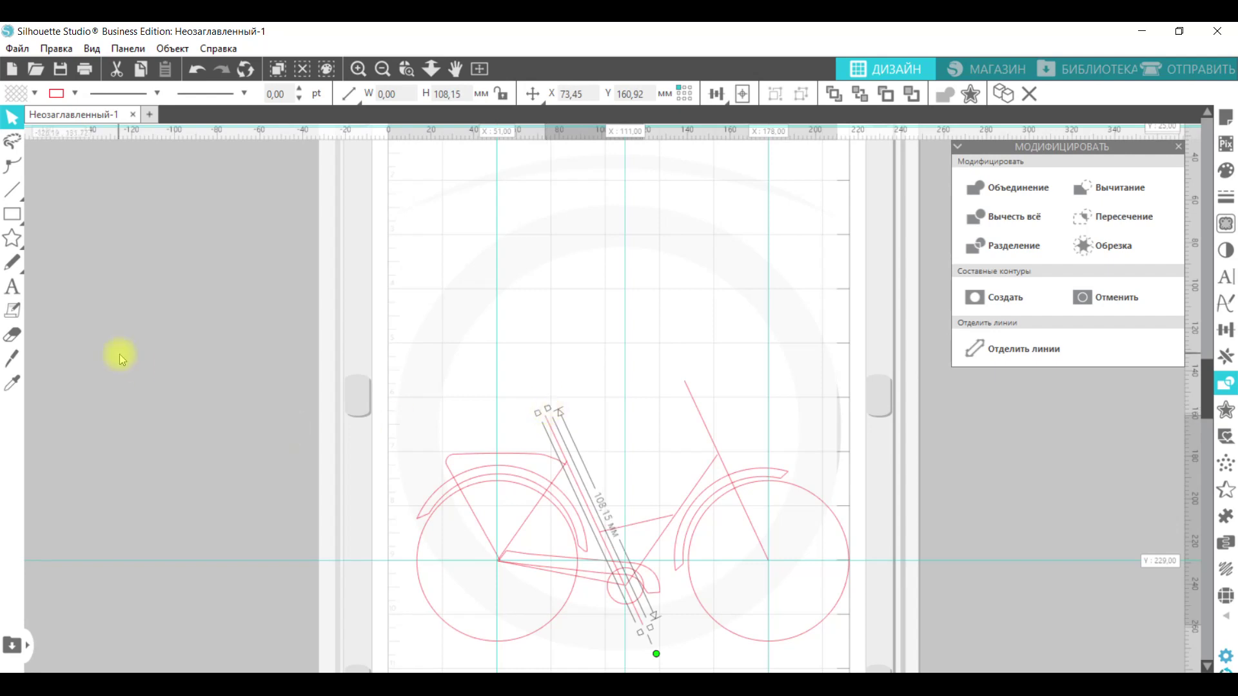
Add a horizontal guide at Y 161 and draw a rounded rectangle about 37 by 10 mm as the saddle atop the seat tube.
{"action": "left_click_drag", "start_coordinate": [558, 129], "coordinate": [568, 416]}
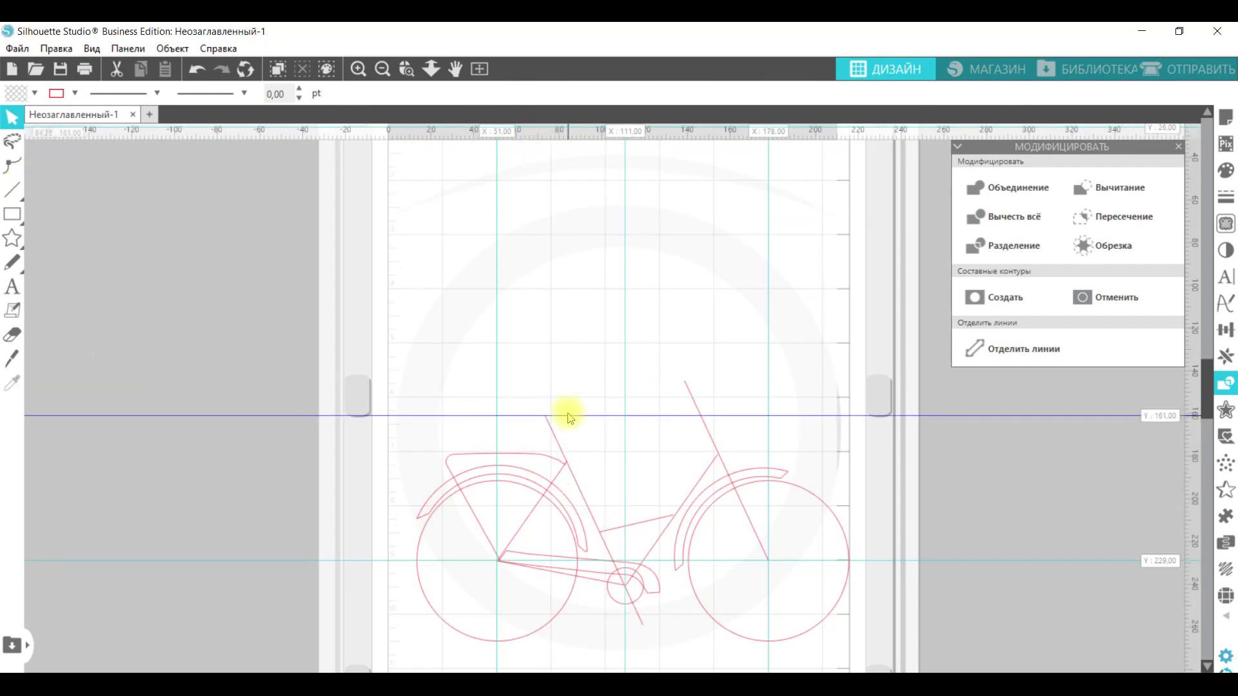
{"action": "left_click", "coordinate": [12, 214]}
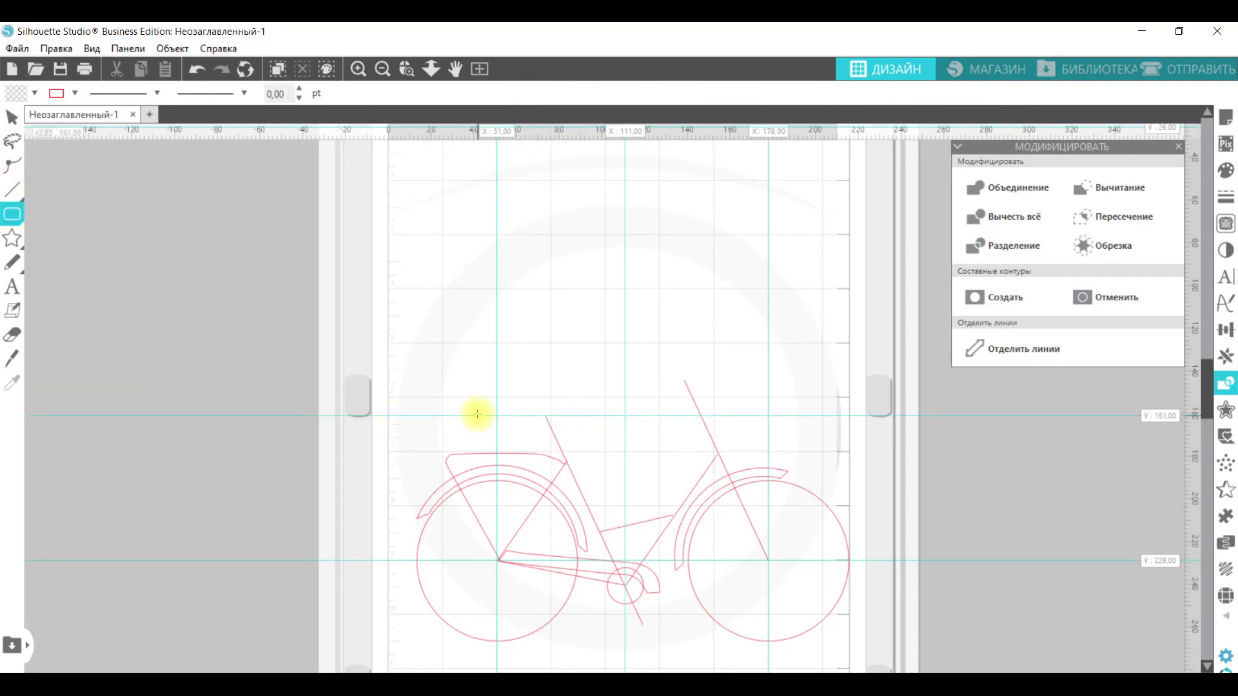
{"action": "left_click_drag", "start_coordinate": [502, 405], "coordinate": [580, 435]}
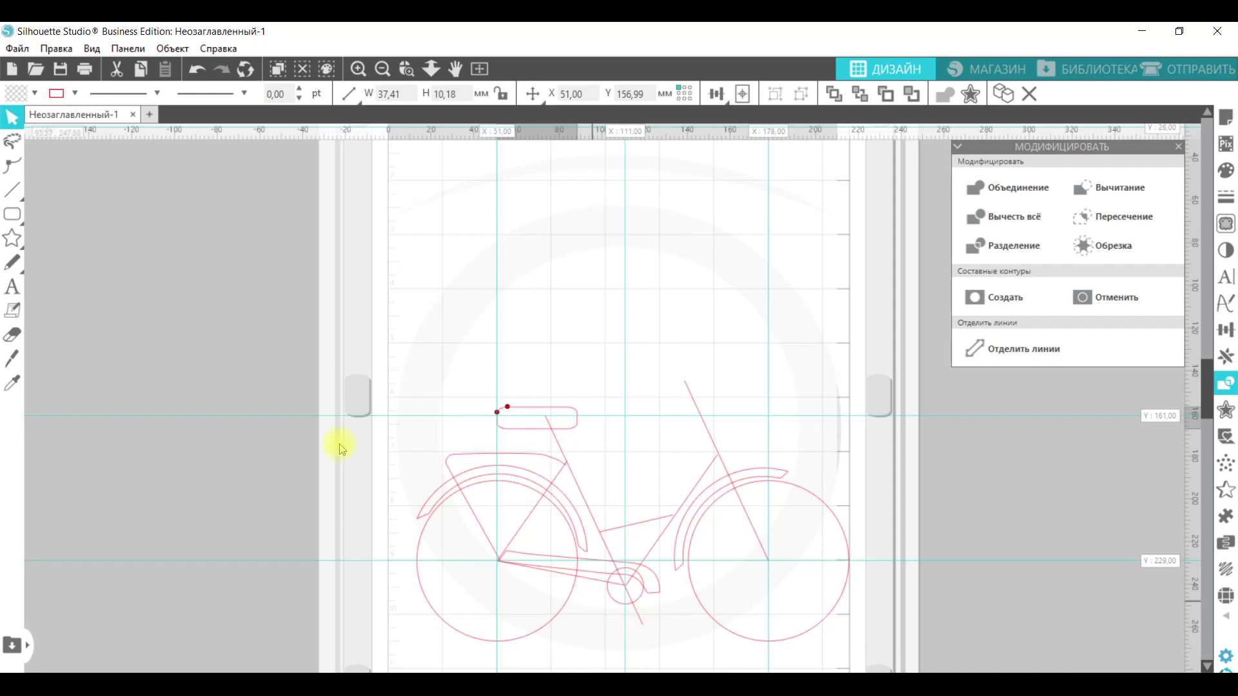
Draw a horizontal pedal line about 17 mm long at the lower end of the seat tube line.
{"action": "left_click", "coordinate": [13, 190]}
{"action": "left_click_drag", "start_coordinate": [631, 627], "coordinate": [668, 631]}
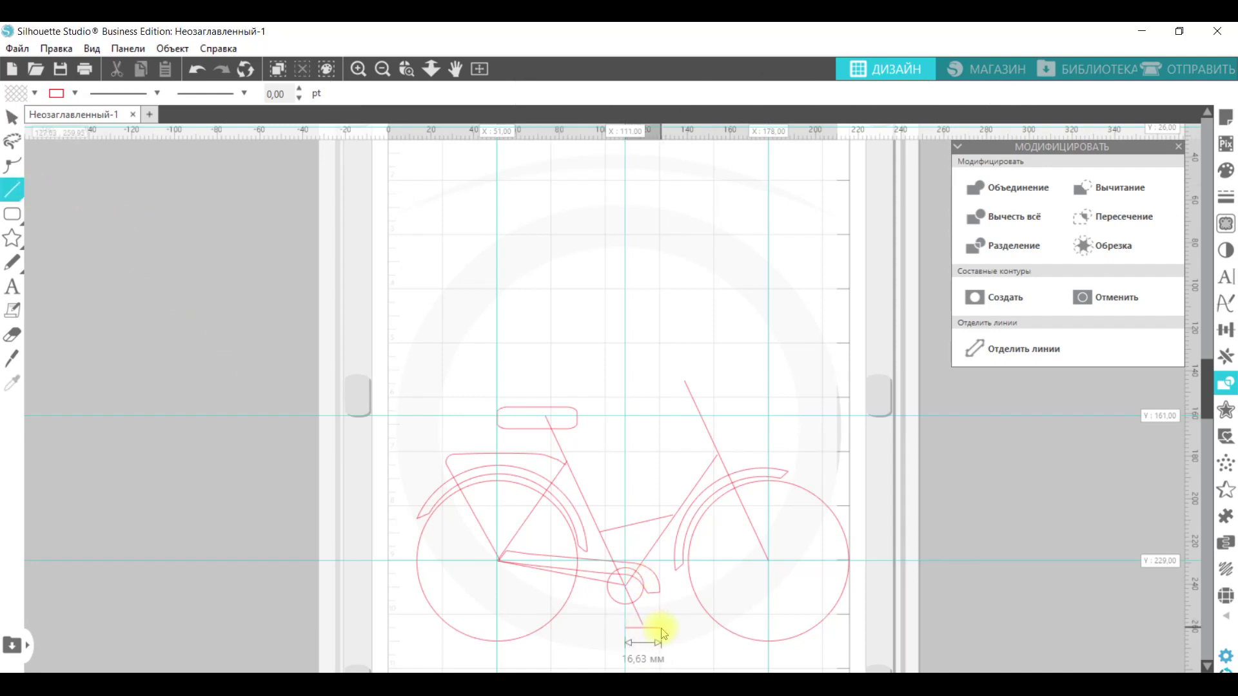
Finish the pedal line and draw a curved handlebar about 47 by 28 mm from the upper end of the front fork line.
{"action": "left_click_drag", "start_coordinate": [663, 634], "coordinate": [664, 635]}
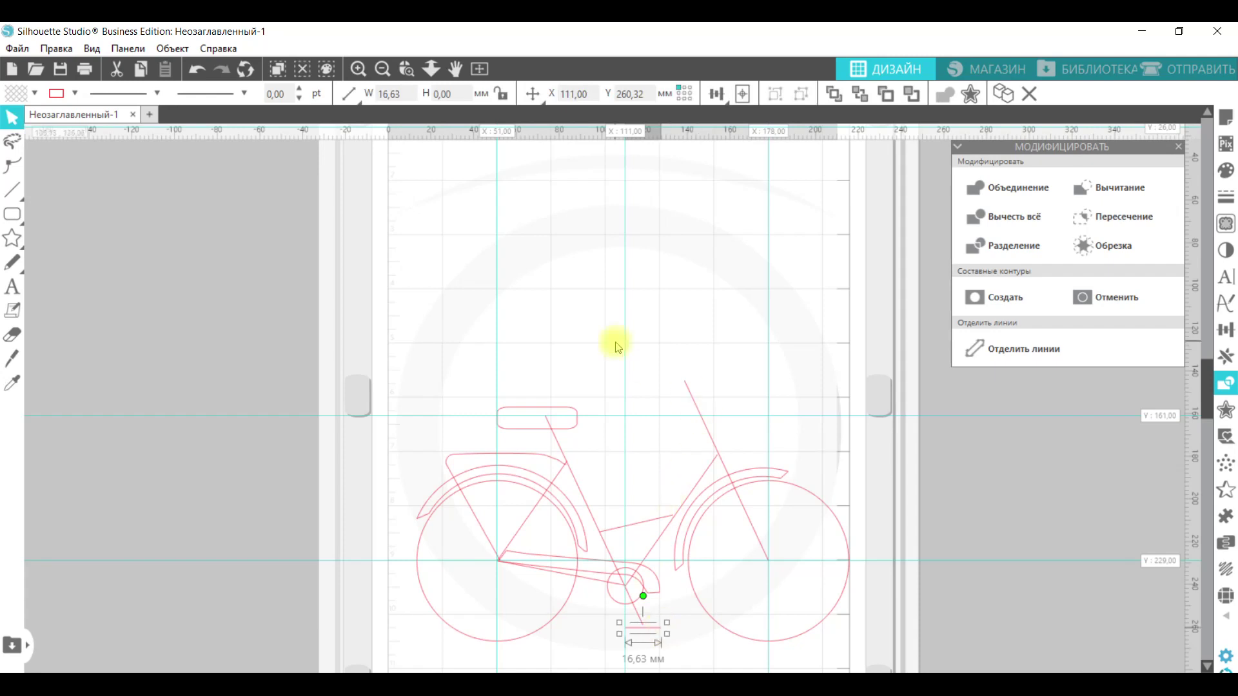
{"action": "mouse_move", "coordinate": [12, 189]}
{"action": "left_click", "coordinate": [82, 190]}
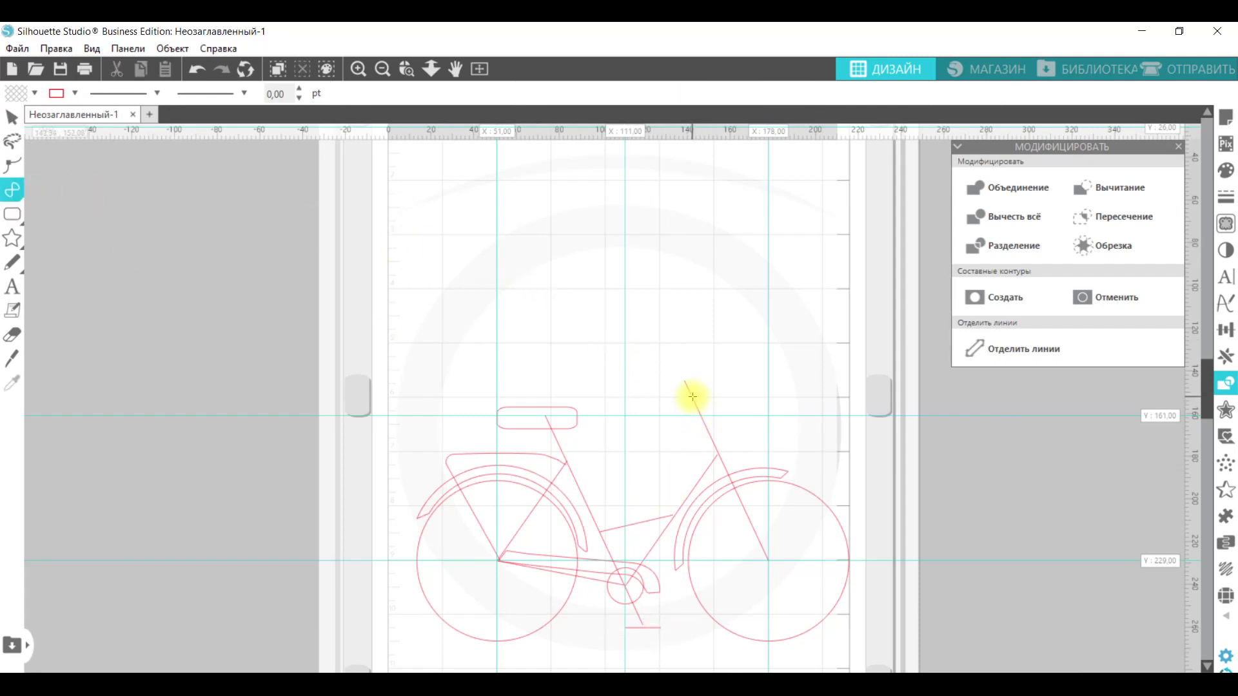
{"action": "left_click_drag", "start_coordinate": [692, 398], "coordinate": [728, 359]}
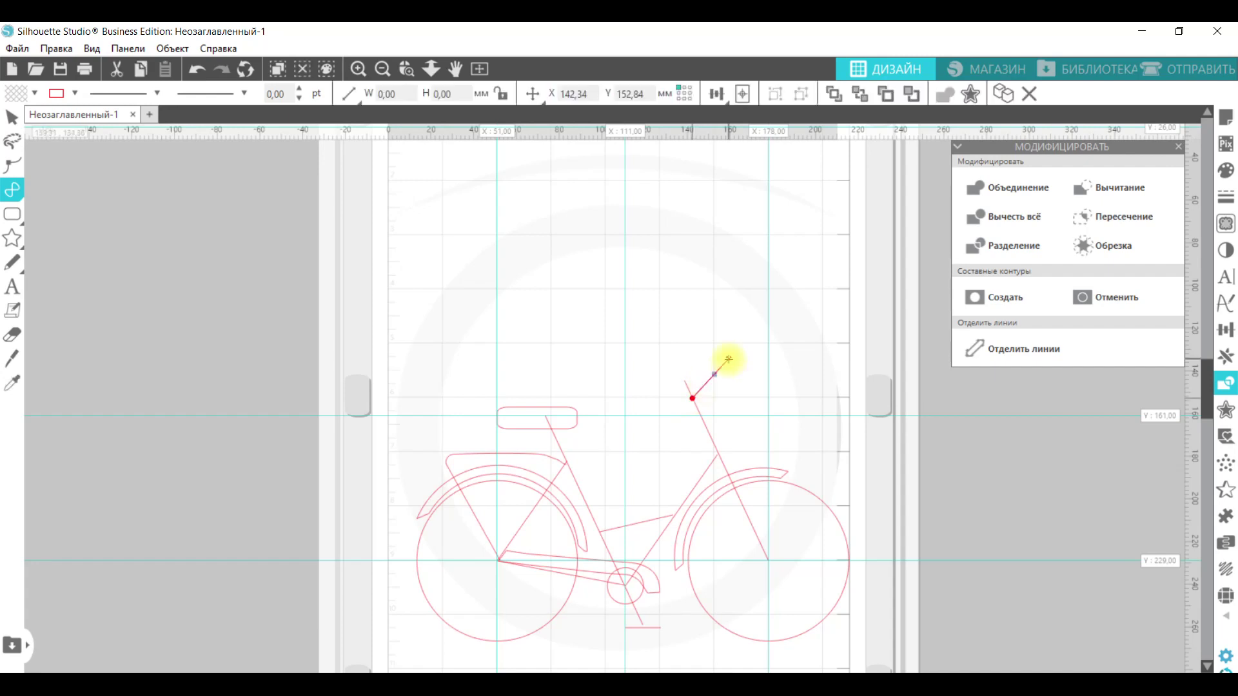
{"action": "left_click", "coordinate": [726, 360]}
{"action": "left_click", "coordinate": [710, 340]}
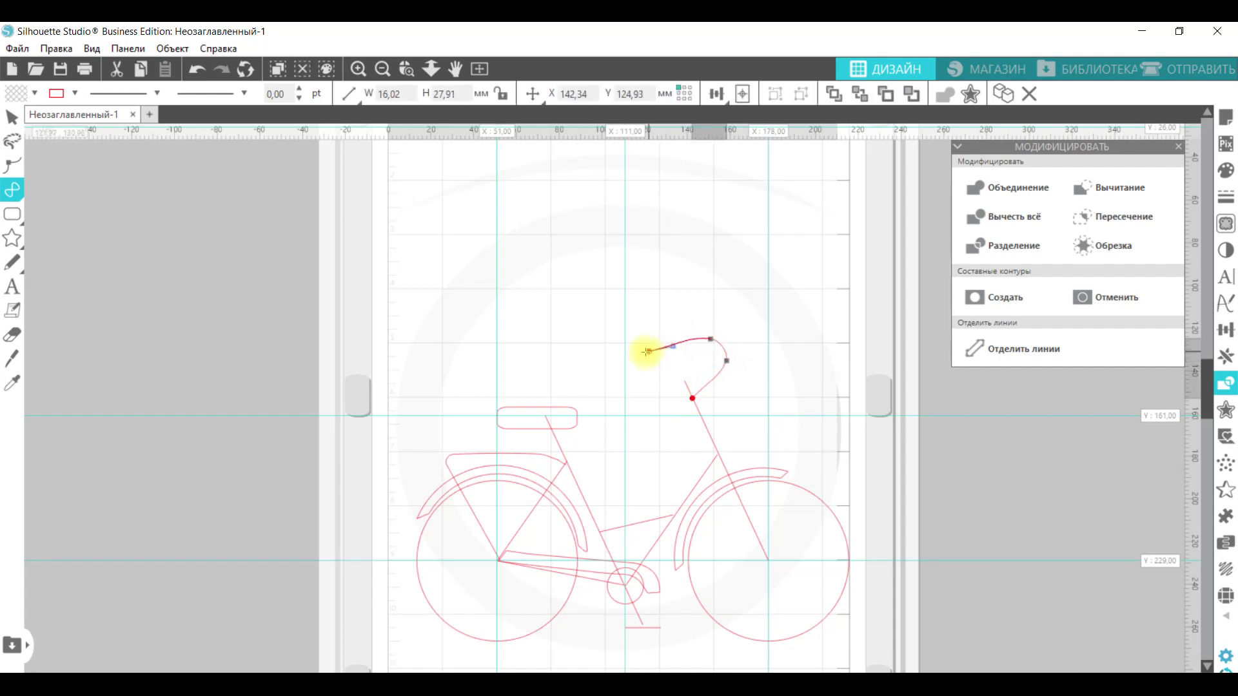
{"action": "left_click", "coordinate": [625, 352]}
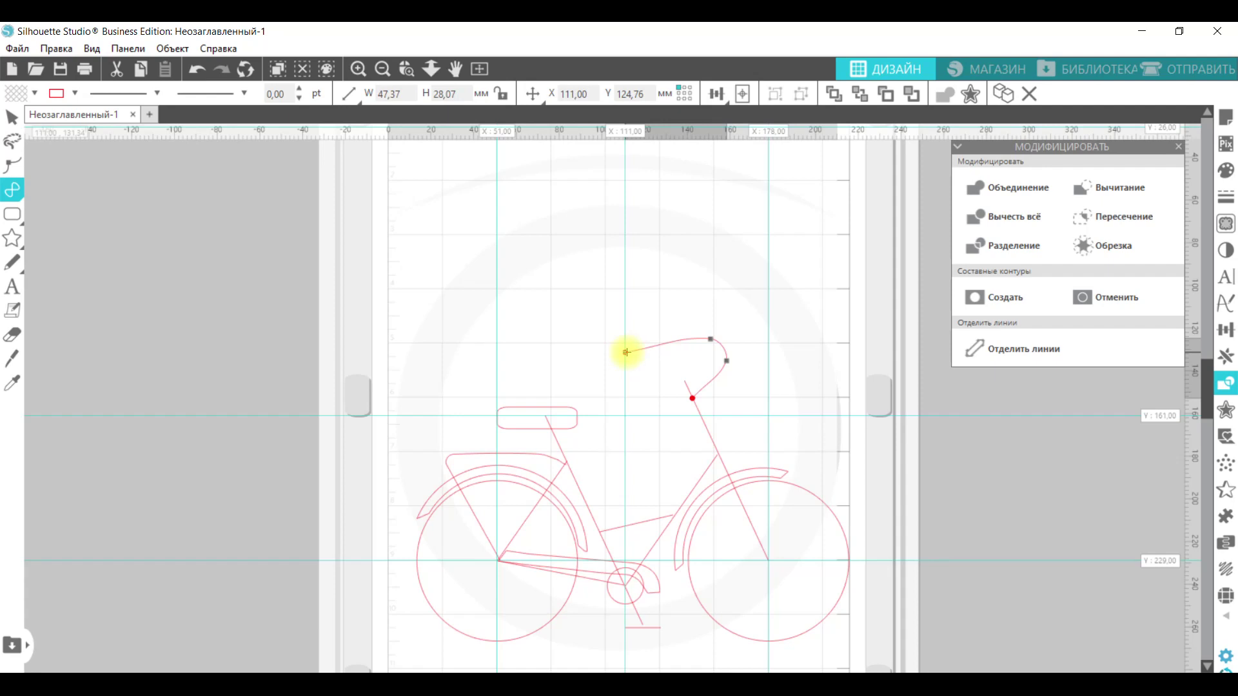
{"action": "key", "text": "Escape"}
Reposition the saddle at the top of the seat tube and convert it to an editable path.
{"action": "left_click", "coordinate": [534, 414]}
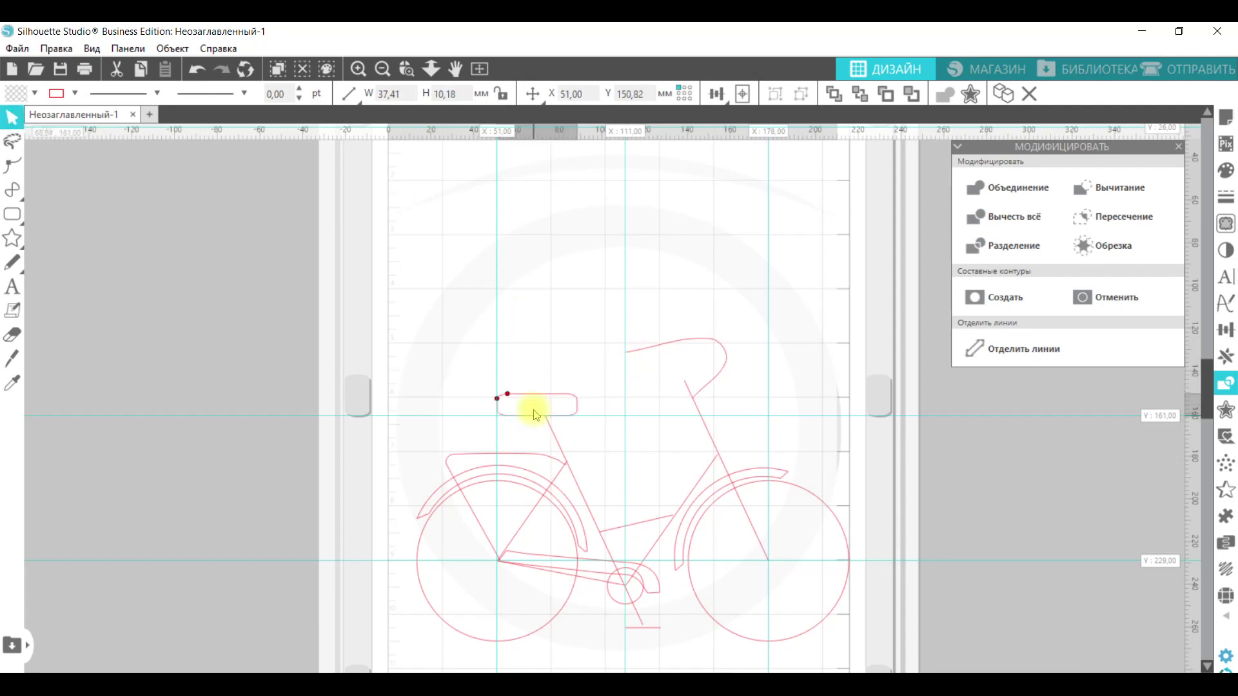
{"action": "left_click_drag", "start_coordinate": [537, 400], "coordinate": [530, 405]}
{"action": "left_click", "coordinate": [11, 164]}
{"action": "left_click", "coordinate": [522, 406]}
{"action": "left_click", "coordinate": [203, 101]}
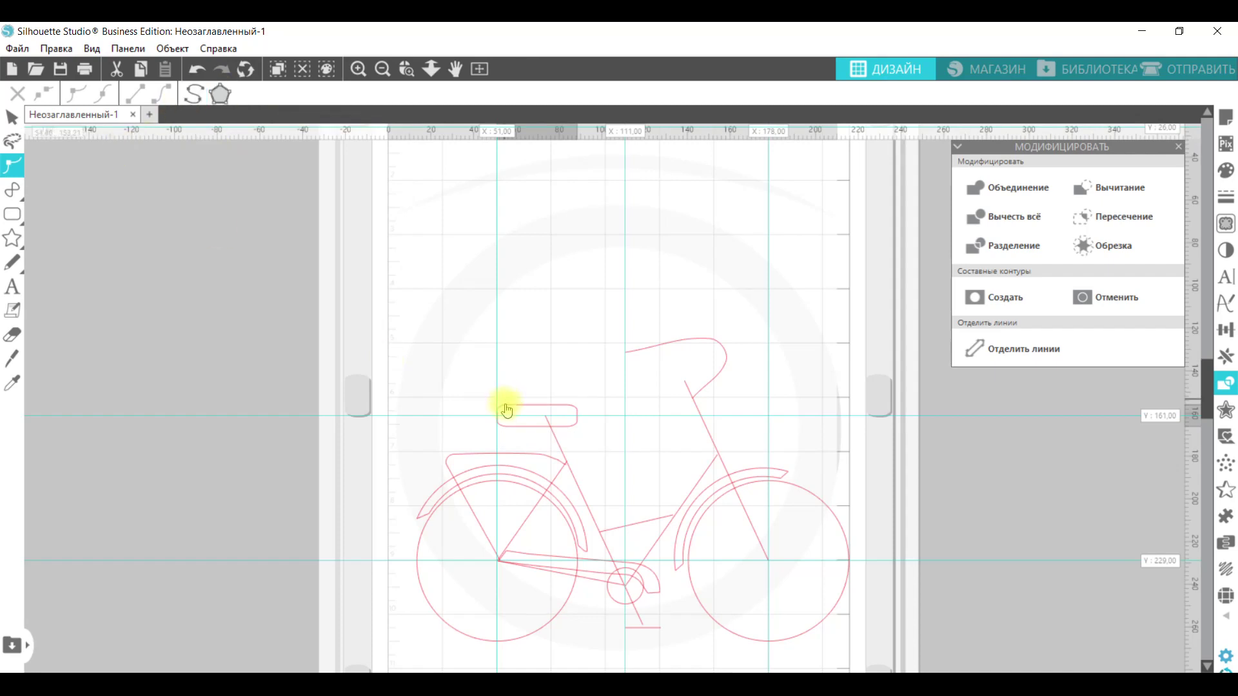
Remove the horizontal guide at Y 161 and reshape the saddle's upper edge with a lowered middle point and front end.
{"action": "left_click_drag", "start_coordinate": [508, 427], "coordinate": [470, 129]}
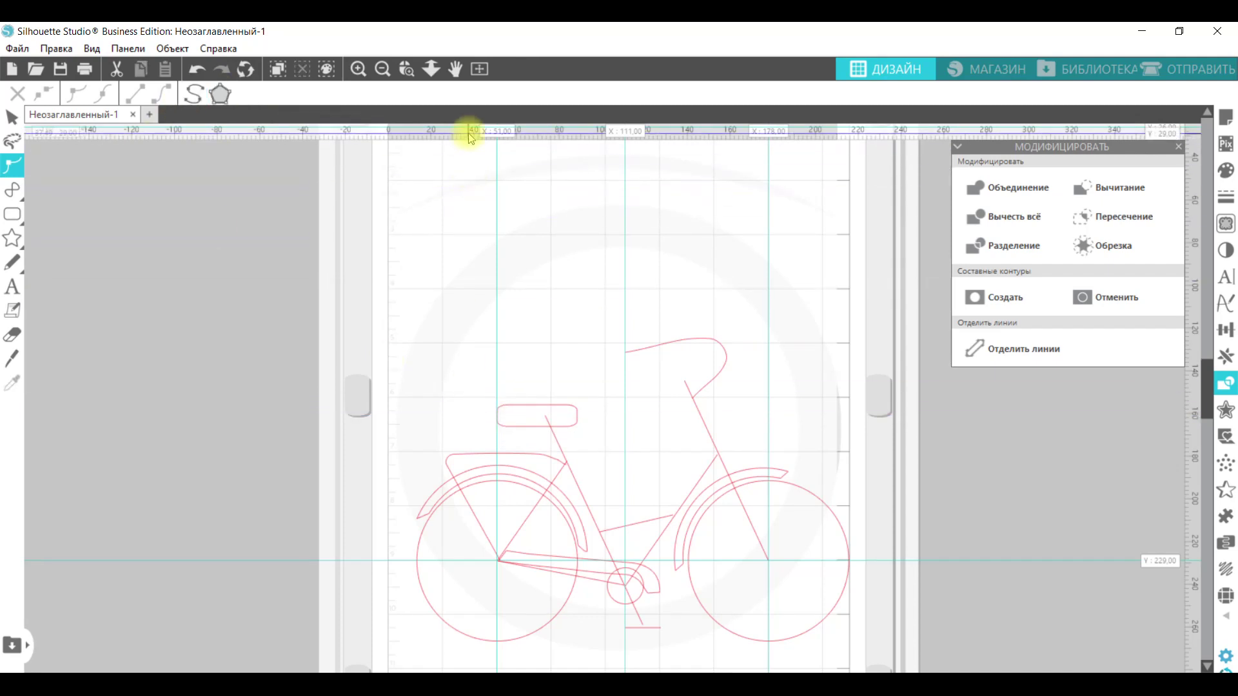
{"action": "left_click", "coordinate": [510, 406]}
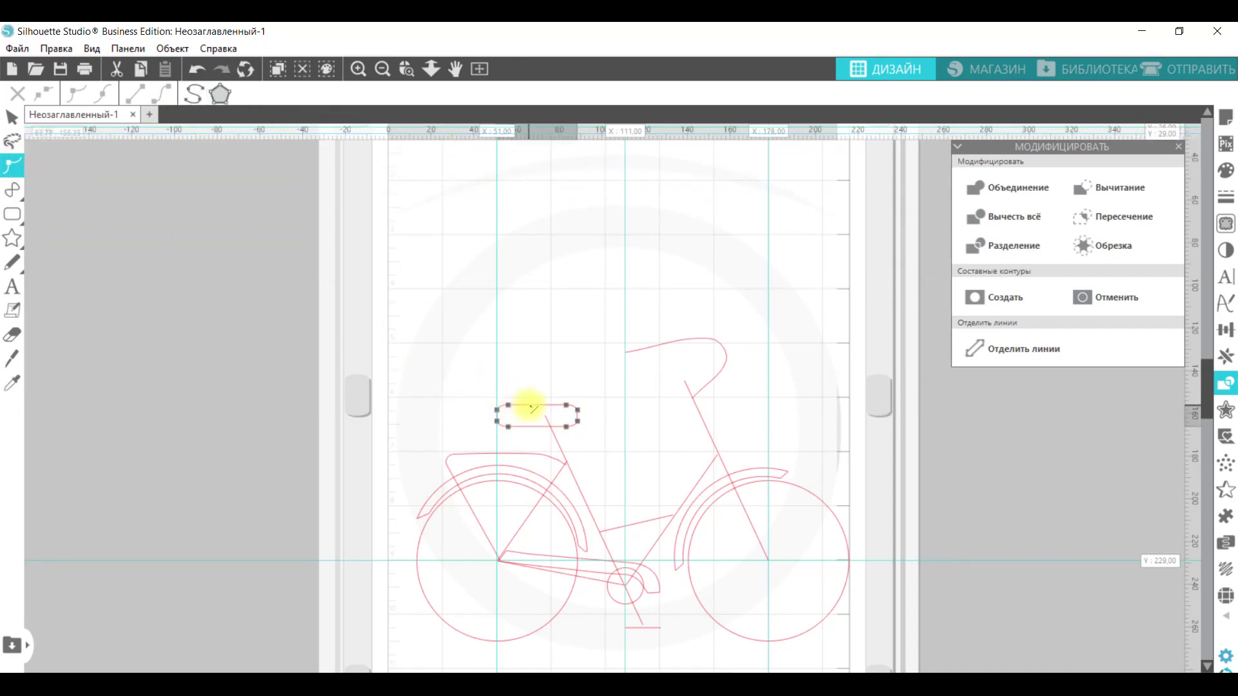
{"action": "left_click", "coordinate": [536, 412]}
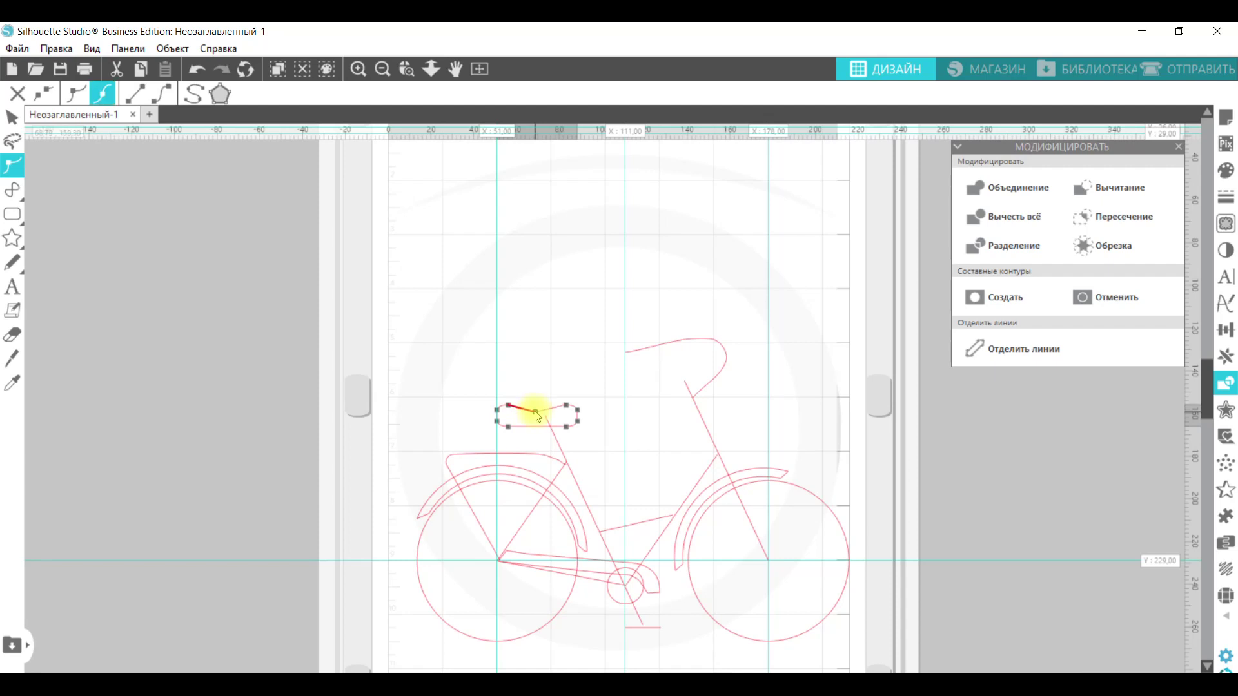
{"action": "left_click", "coordinate": [567, 411]}
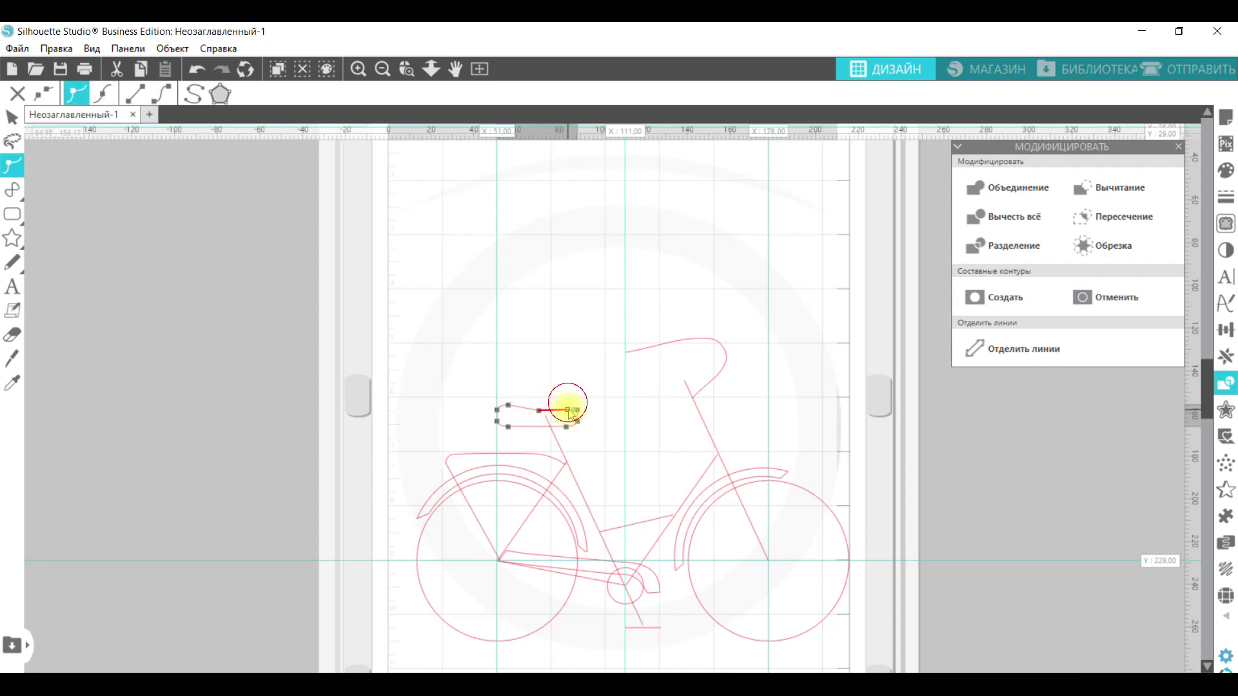
{"action": "left_click", "coordinate": [606, 440]}
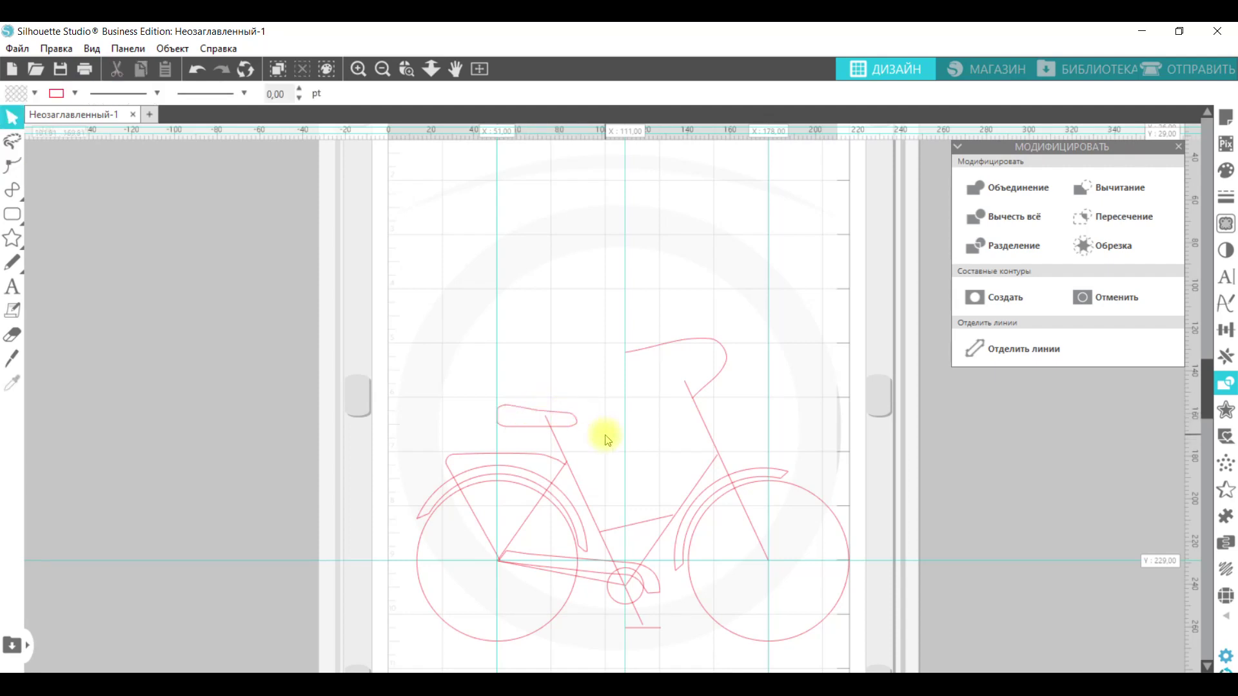
Group the handlebar curve with the fork, frame, rack and pedal lines.
{"action": "left_click", "coordinate": [722, 379]}
{"action": "left_click", "coordinate": [703, 427], "text": "shift"}
{"action": "left_click", "coordinate": [703, 475], "text": "shift"}
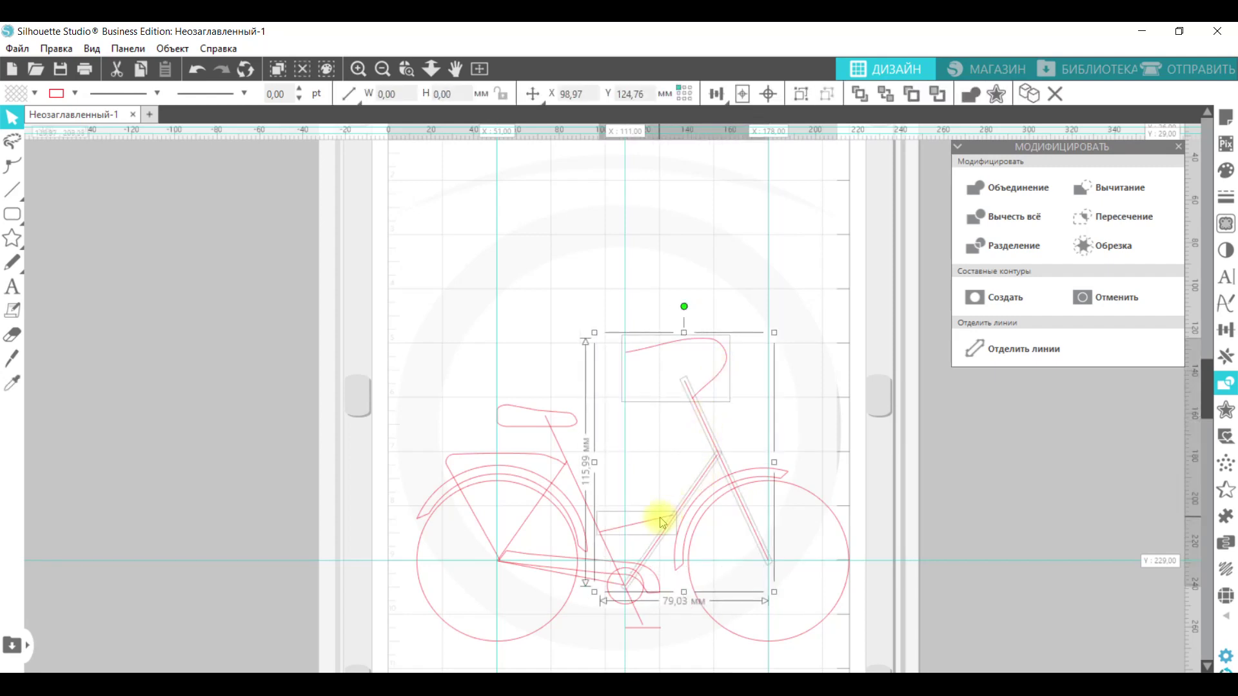
{"action": "left_click", "coordinate": [568, 492], "text": "shift"}
{"action": "left_click", "coordinate": [549, 471], "text": "shift"}
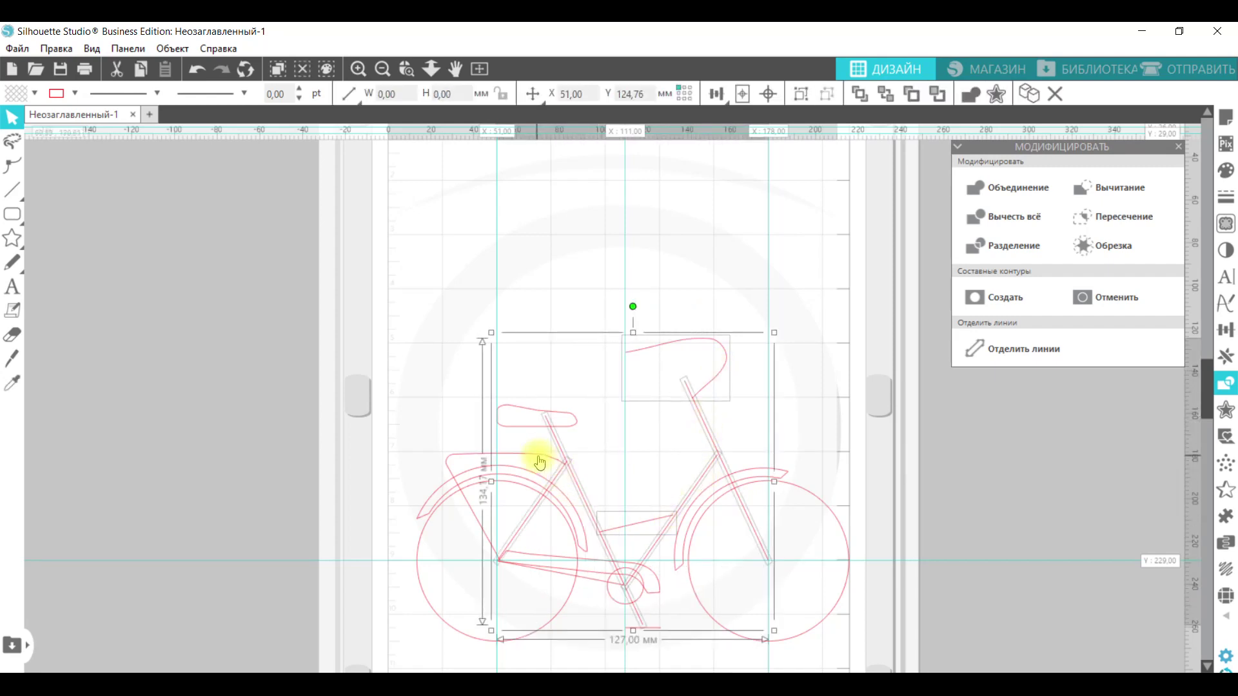
{"action": "left_click", "coordinate": [540, 461], "text": "shift"}
{"action": "left_click", "coordinate": [656, 634], "text": "shift"}
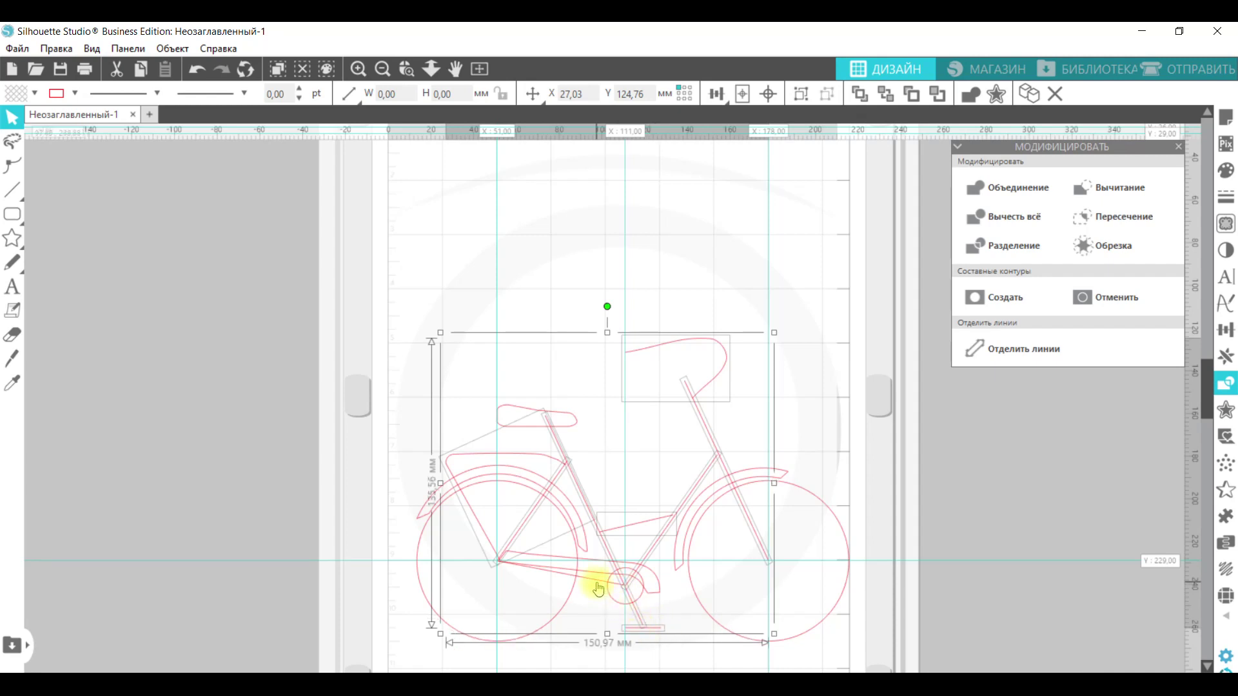
{"action": "left_click", "coordinate": [801, 93]}
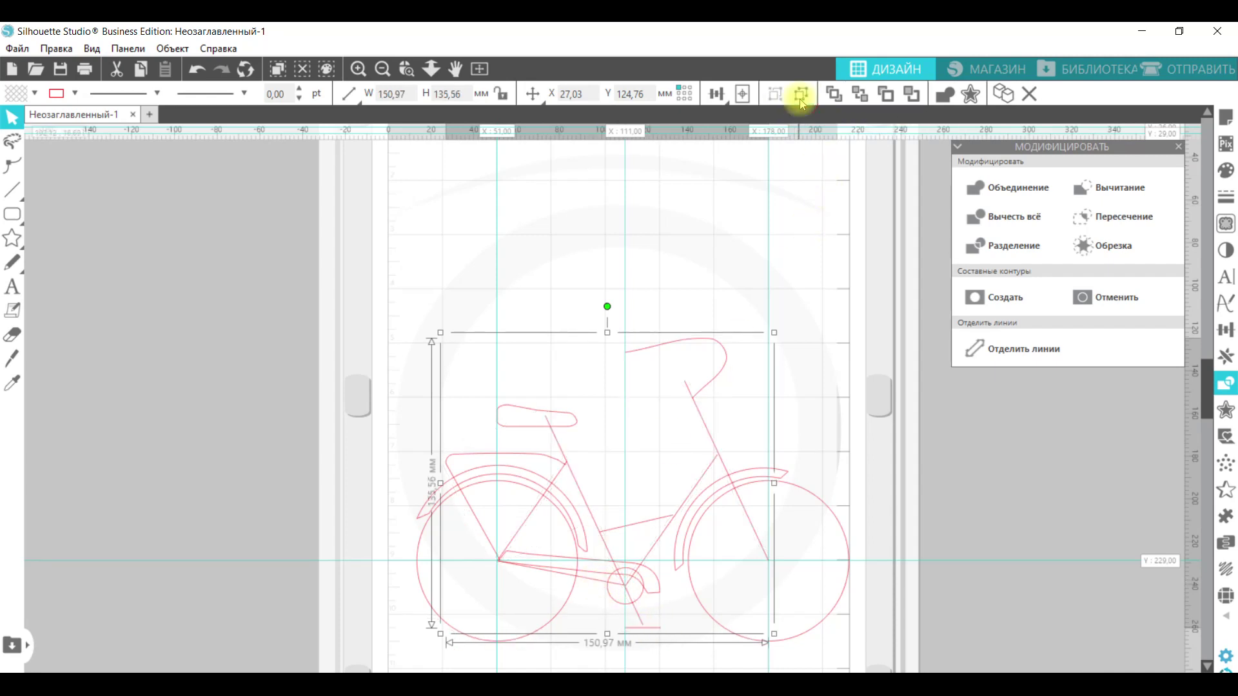
Offset the grouped lines outward by 2 mm with rounded corners, weld the offset shapes and delete the original lines.
{"action": "left_click", "coordinate": [1226, 410]}
{"action": "left_click", "coordinate": [987, 186]}
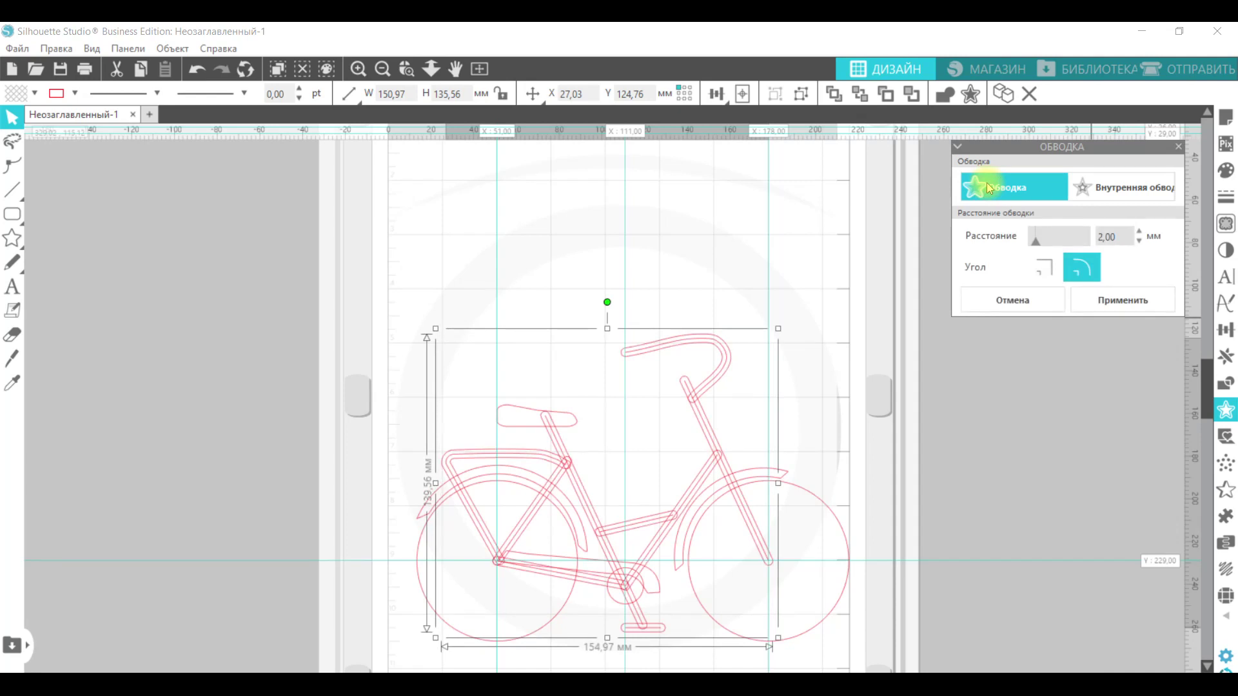
{"action": "left_click", "coordinate": [946, 96]}
{"action": "left_click", "coordinate": [701, 354]}
{"action": "left_click", "coordinate": [695, 395]}
{"action": "key", "text": "Delete"}
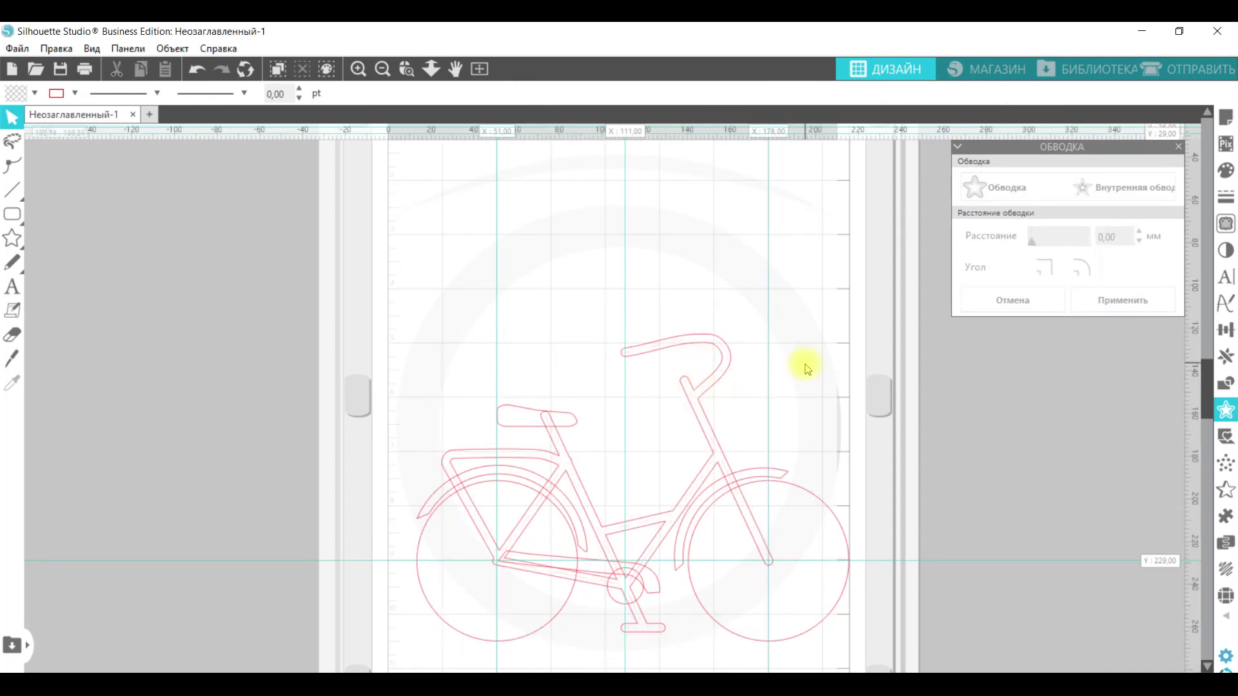
Add an internal offset of 5 mm to the rear wheel and to the front wheel.
{"action": "left_click", "coordinate": [420, 537]}
{"action": "left_click", "coordinate": [1129, 193]}
{"action": "left_click", "coordinate": [1120, 240]}
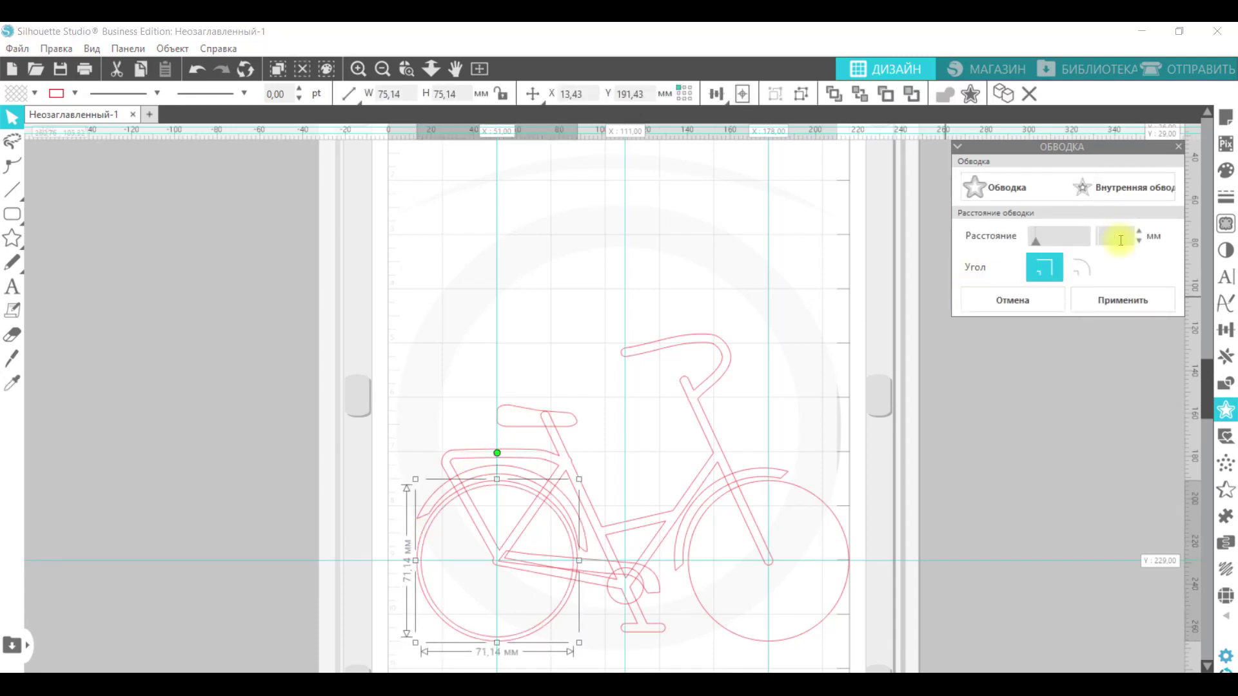
{"action": "key", "text": "Return"}
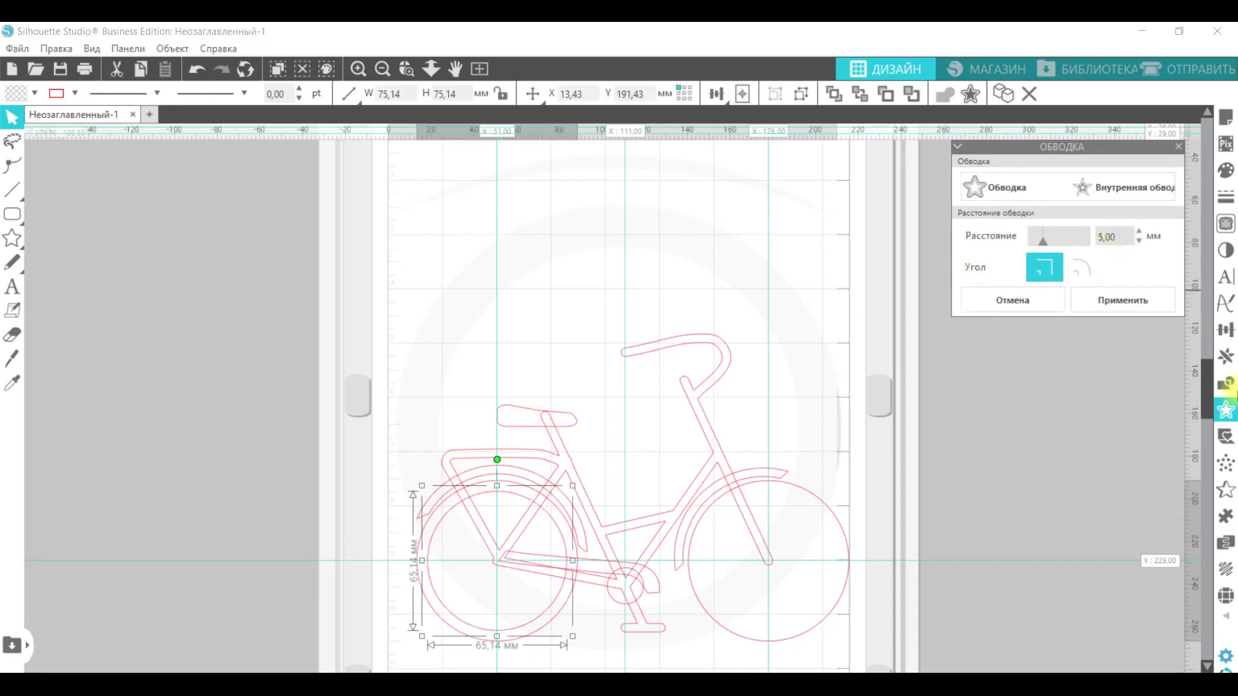
{"action": "left_click", "coordinate": [837, 526]}
{"action": "left_click", "coordinate": [1115, 193]}
{"action": "left_click", "coordinate": [1123, 239]}
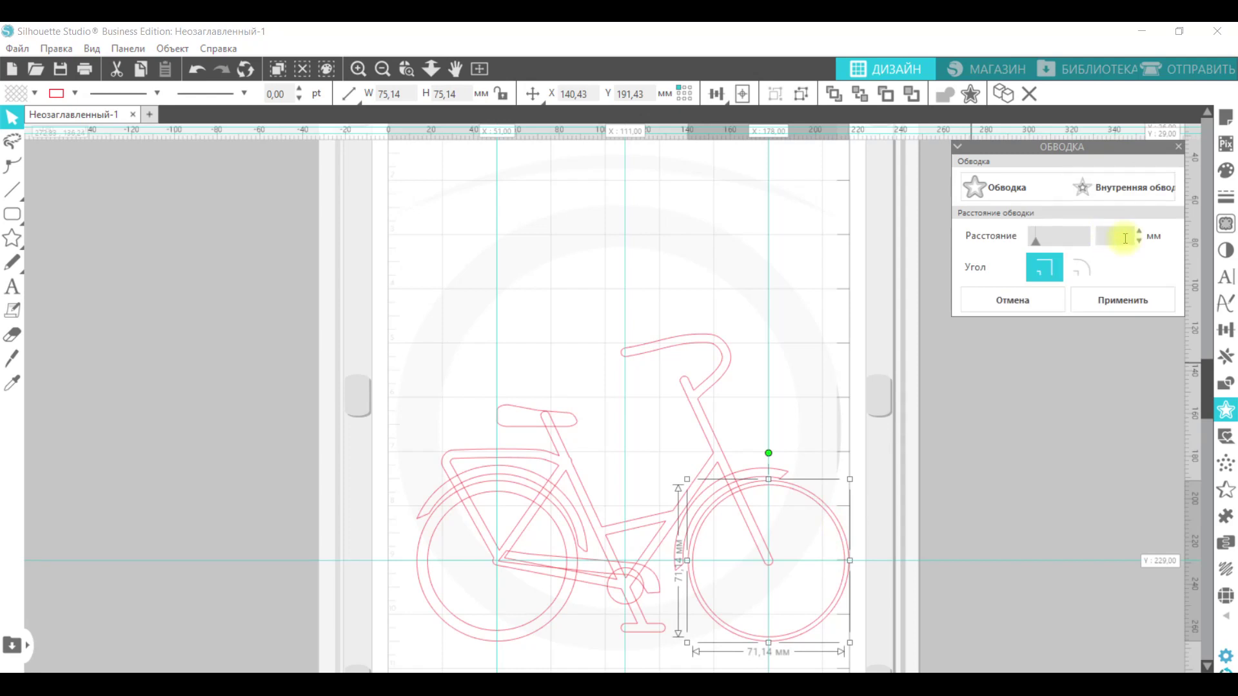
{"action": "type", "text": "5"}
{"action": "key", "text": "Return"}
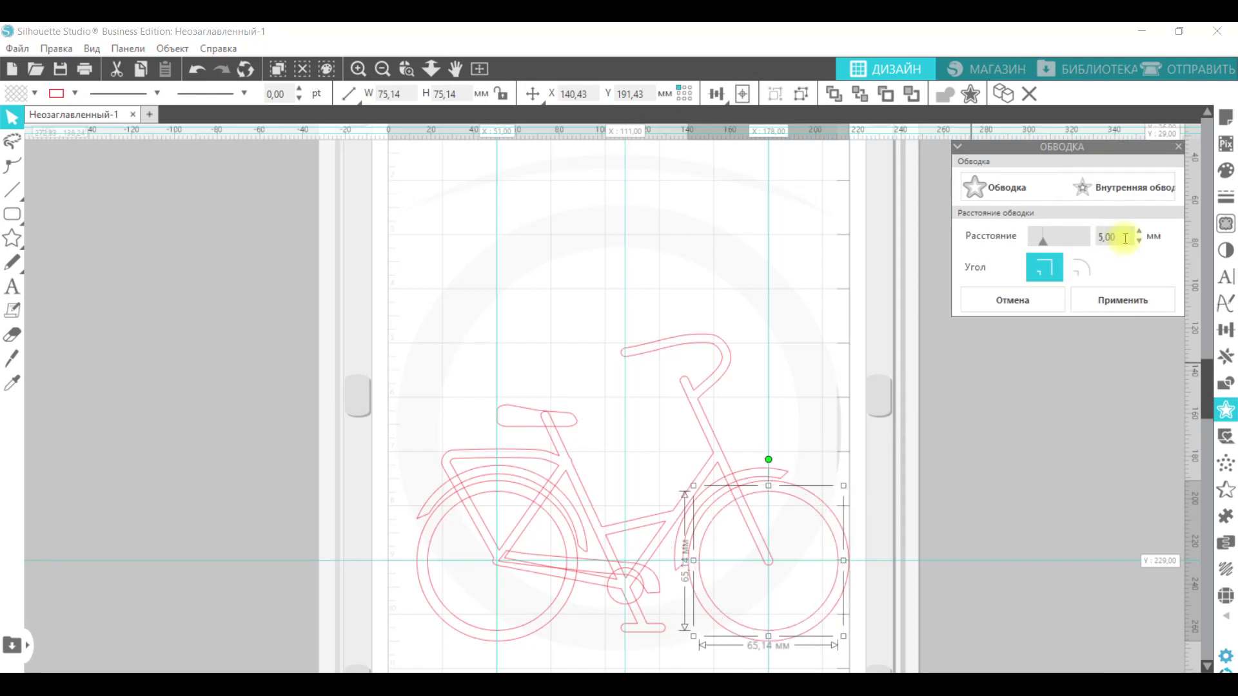
Make a compound path from each wheel circle and its inner circle.
{"action": "left_click", "coordinate": [846, 539]}
{"action": "right_click", "coordinate": [833, 556]}
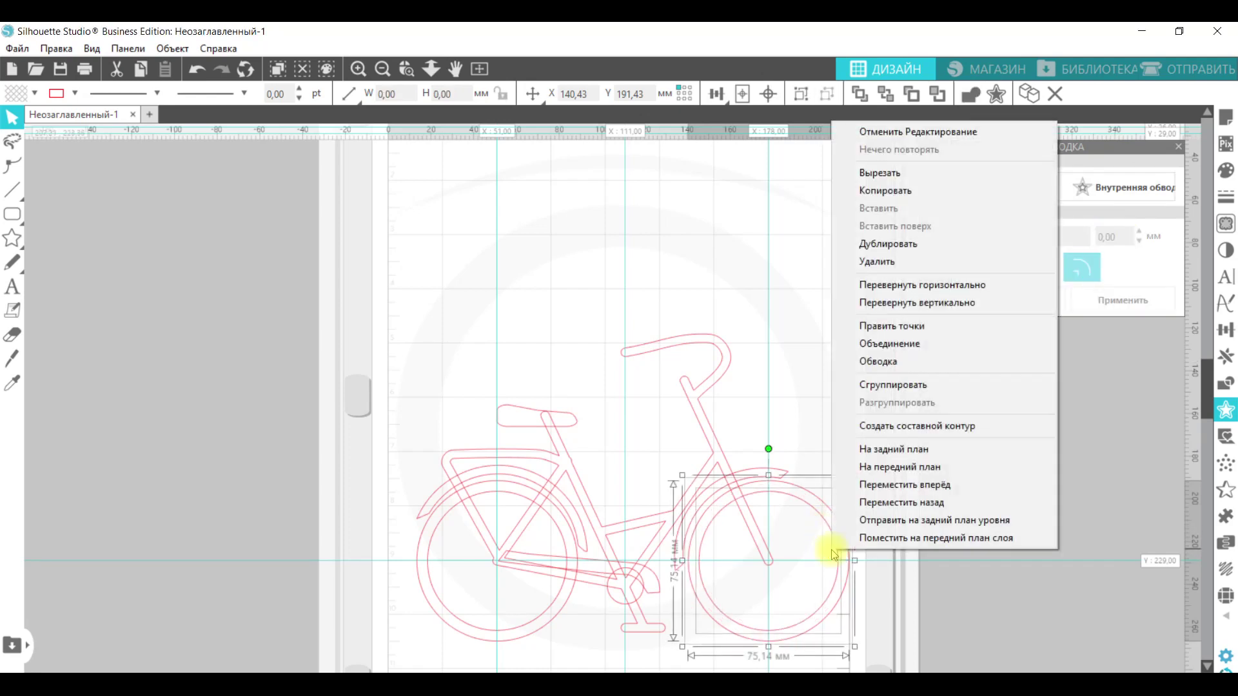
{"action": "left_click", "coordinate": [873, 428]}
{"action": "left_click", "coordinate": [492, 611]}
{"action": "right_click", "coordinate": [517, 641]}
{"action": "left_click", "coordinate": [534, 516]}
{"action": "left_click", "coordinate": [829, 434]}
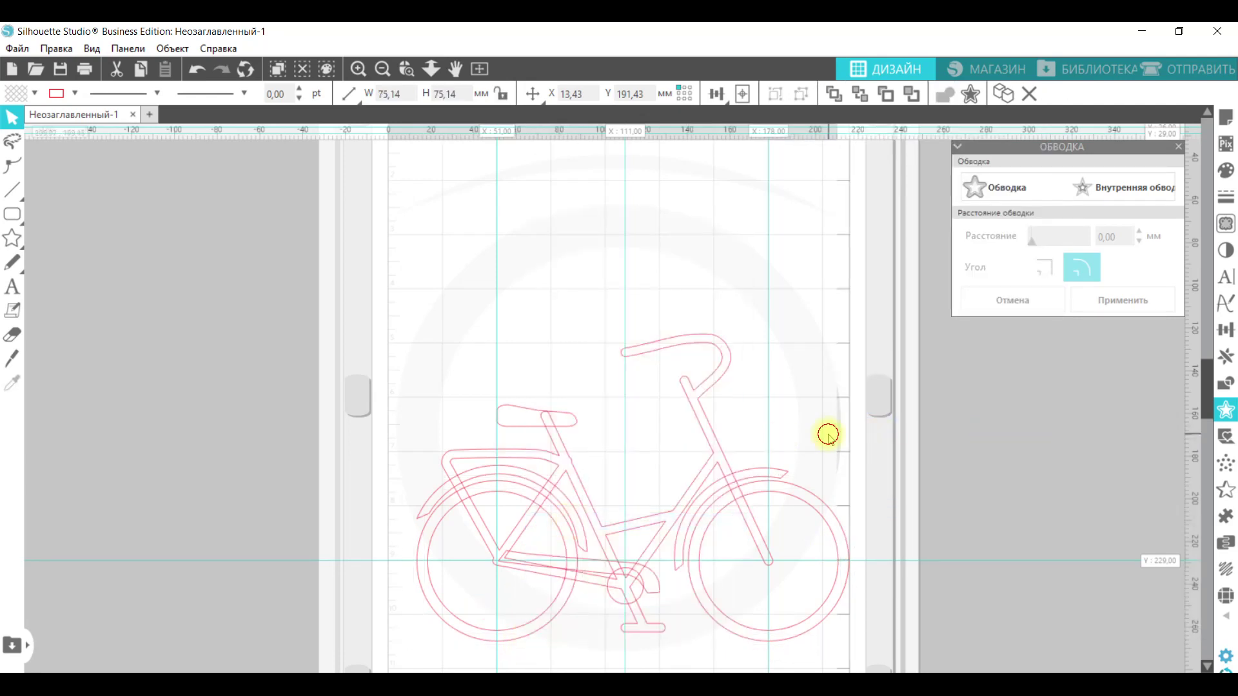
Raise the middle of the saddle's lower edge and shift the saddle forward to about X 55, Y 155 mm.
{"action": "left_click", "coordinate": [526, 434]}
{"action": "double_click", "coordinate": [532, 432]}
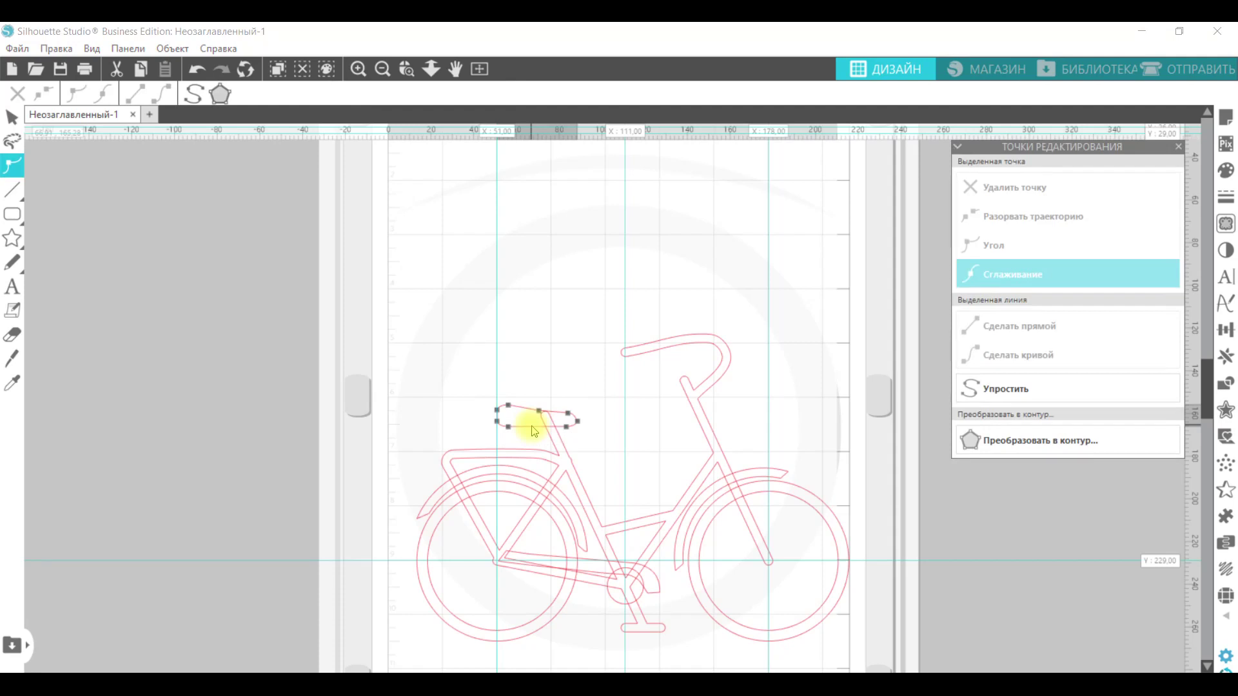
{"action": "left_click", "coordinate": [533, 427]}
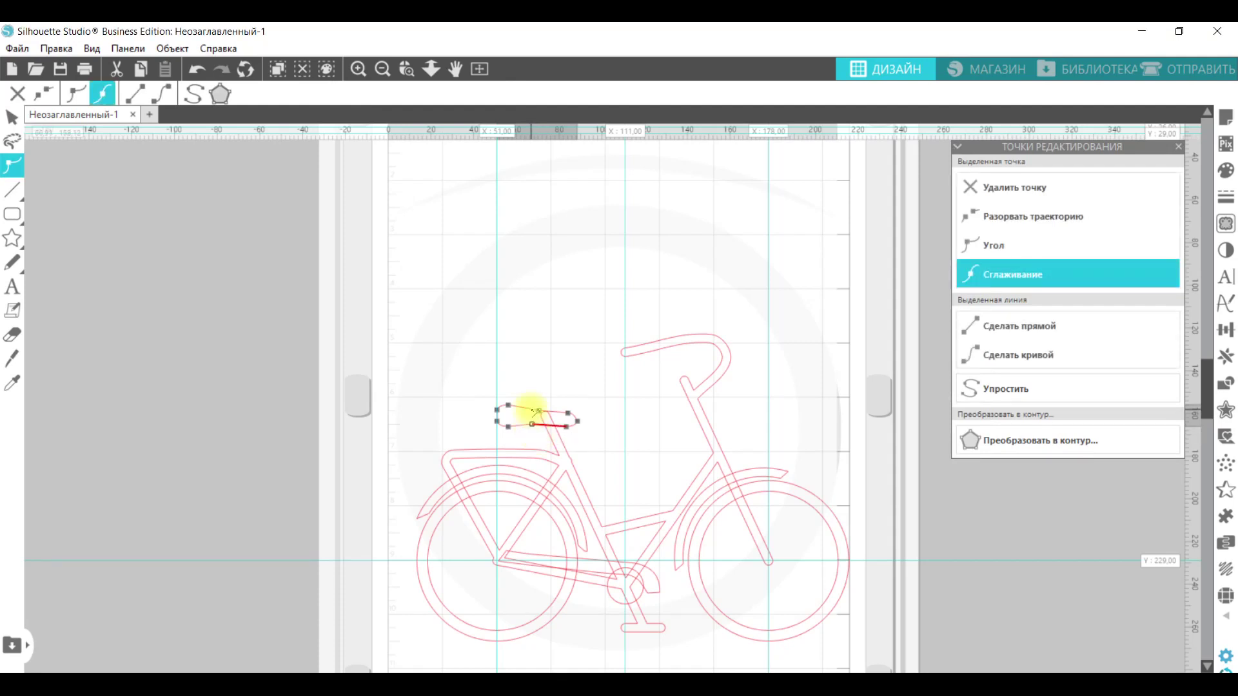
{"action": "left_click", "coordinate": [568, 392]}
{"action": "mouse_move", "coordinate": [524, 406]}
{"action": "left_mouse_down"}
{"action": "mouse_move", "coordinate": [537, 390]}
{"action": "mouse_move", "coordinate": [536, 413]}
{"action": "left_mouse_up"}
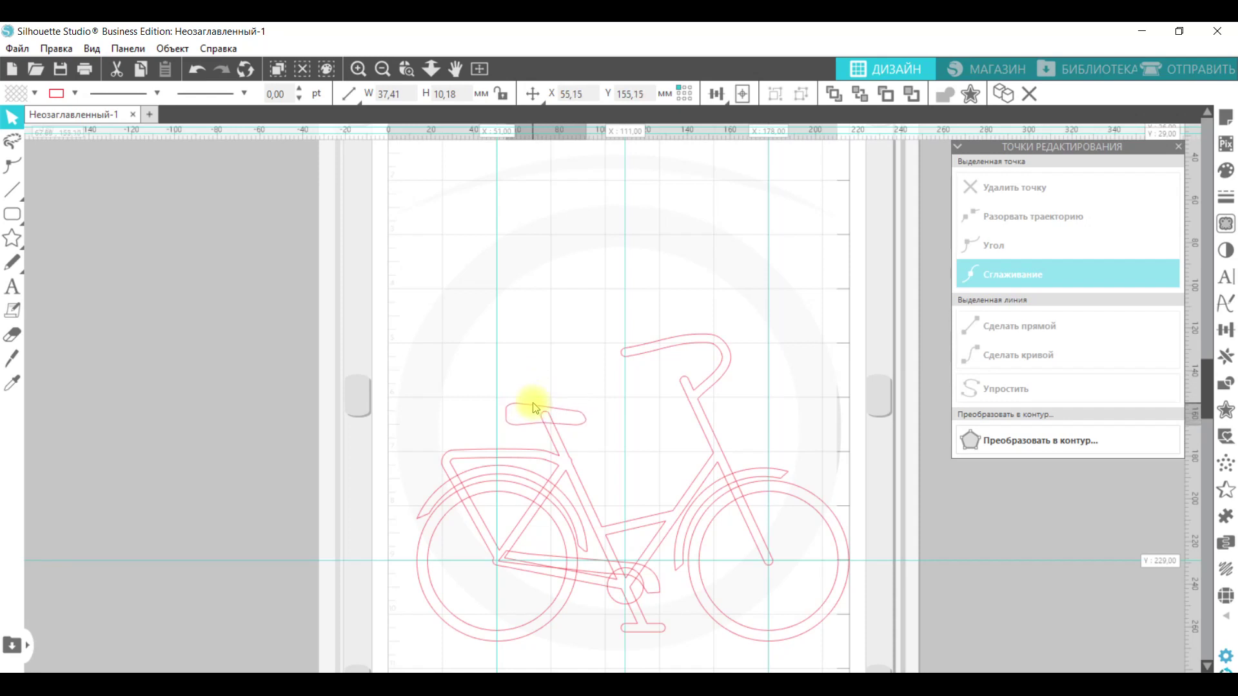
Round the saddle's rear end by turning its straight end segment into a curve.
{"action": "left_click", "coordinate": [533, 364]}
{"action": "double_click", "coordinate": [506, 421]}
{"action": "left_click", "coordinate": [505, 408]}
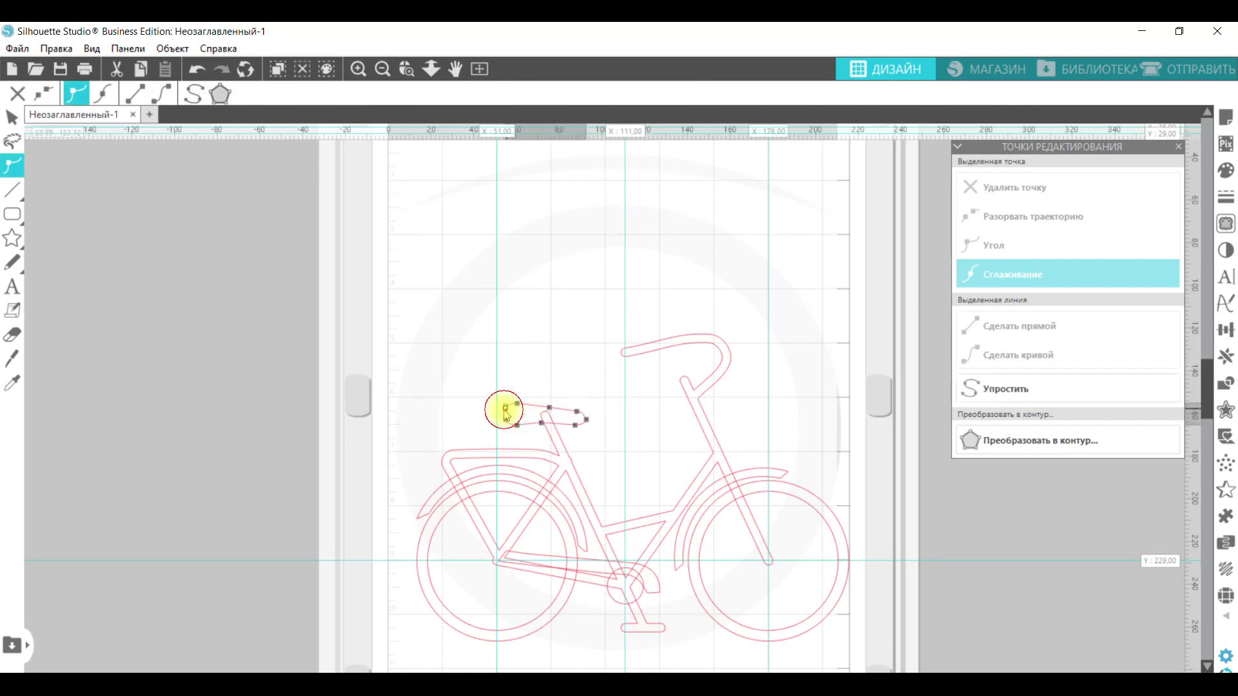
{"action": "left_click", "coordinate": [163, 94]}
{"action": "left_click", "coordinate": [454, 284]}
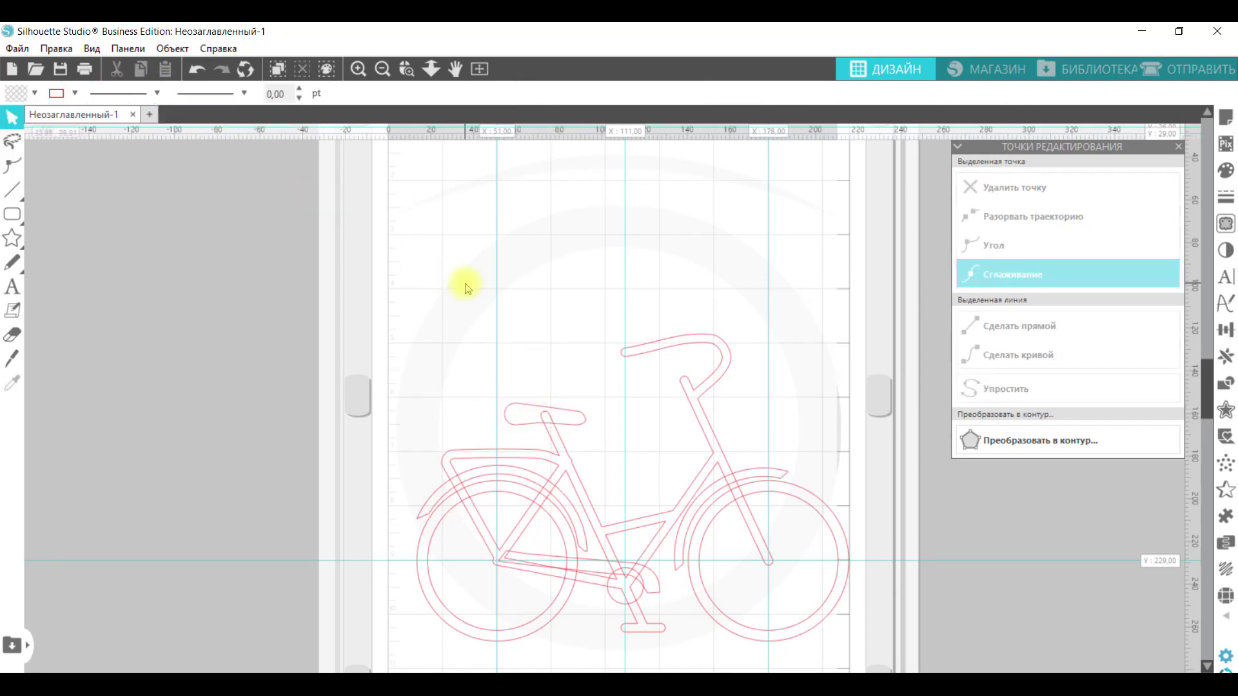
Draw a rounded rectangle as a basket in front of the fork and open it for point editing.
{"action": "left_click", "coordinate": [22, 222]}
{"action": "left_click", "coordinate": [66, 213]}
{"action": "left_click_drag", "start_coordinate": [723, 402], "coordinate": [753, 399]}
{"action": "left_click", "coordinate": [12, 165]}
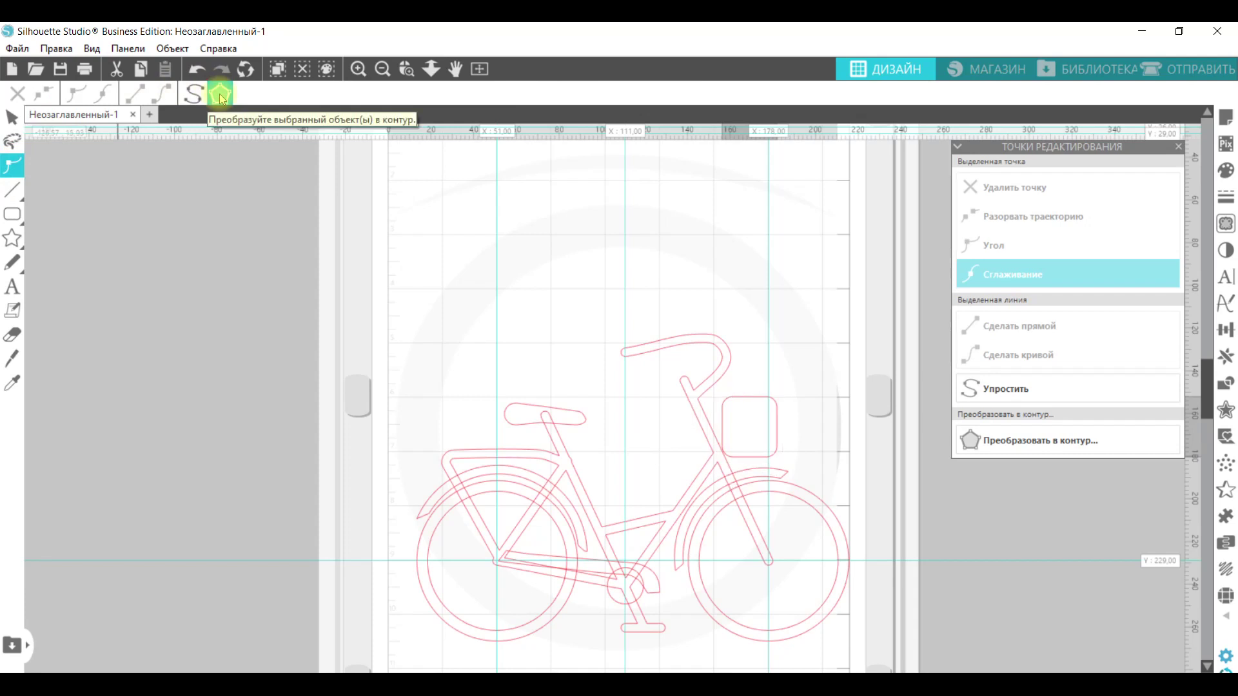
Reshape the basket's lower rear corner by removing and moving points so the rear side slants along the fork.
{"action": "left_click", "coordinate": [733, 457]}
{"action": "left_click", "coordinate": [748, 457]}
{"action": "key", "text": "Delete"}
{"action": "left_click", "coordinate": [740, 458]}
{"action": "left_click", "coordinate": [733, 457]}
{"action": "key", "text": "Delete"}
{"action": "left_click", "coordinate": [721, 447]}
{"action": "left_click", "coordinate": [724, 452]}
{"action": "left_click", "coordinate": [771, 419]}
{"action": "double_click", "coordinate": [740, 457]}
{"action": "left_click", "coordinate": [161, 94]}
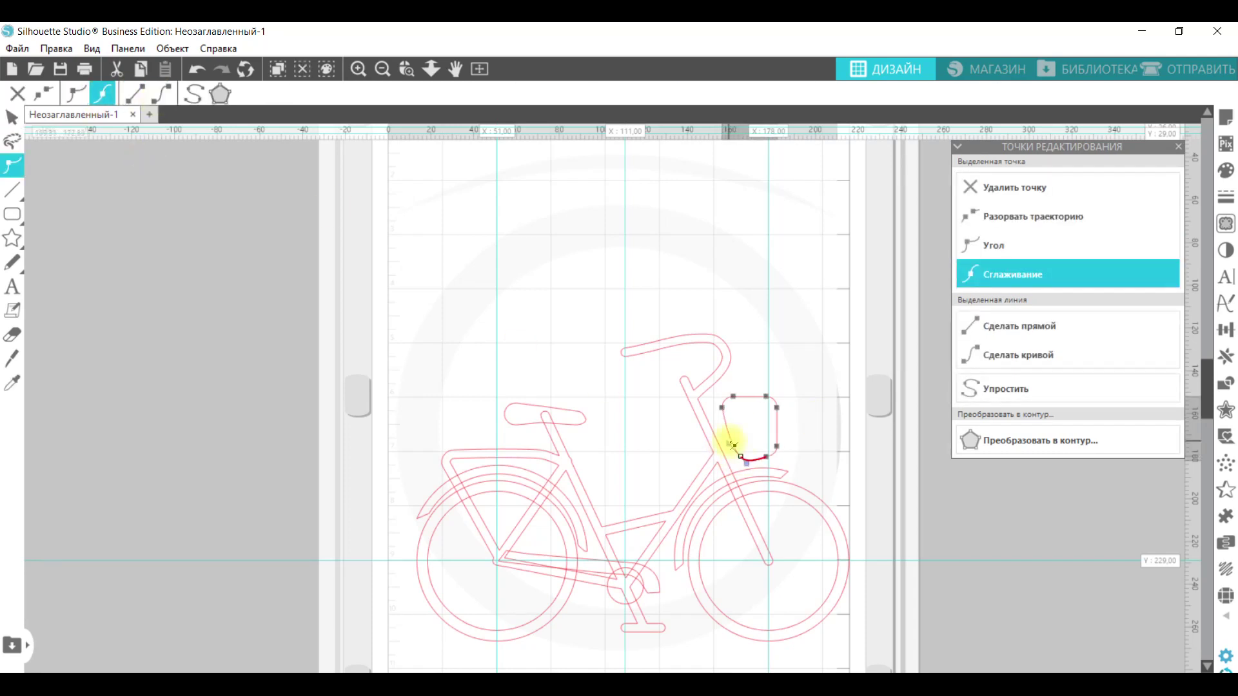
{"action": "left_click", "coordinate": [135, 94]}
Shift the basket slightly lower and widen its upper rear corner toward the fork.
{"action": "left_click", "coordinate": [776, 419]}
{"action": "left_click_drag", "start_coordinate": [777, 419], "coordinate": [725, 403]}
{"action": "double_click", "coordinate": [779, 424]}
{"action": "left_click", "coordinate": [818, 393]}
Draw a horizontal line about 4.5 mm long joining fork and basket, and a short vertical line joining basket and front fender.
{"action": "left_click", "coordinate": [12, 189]}
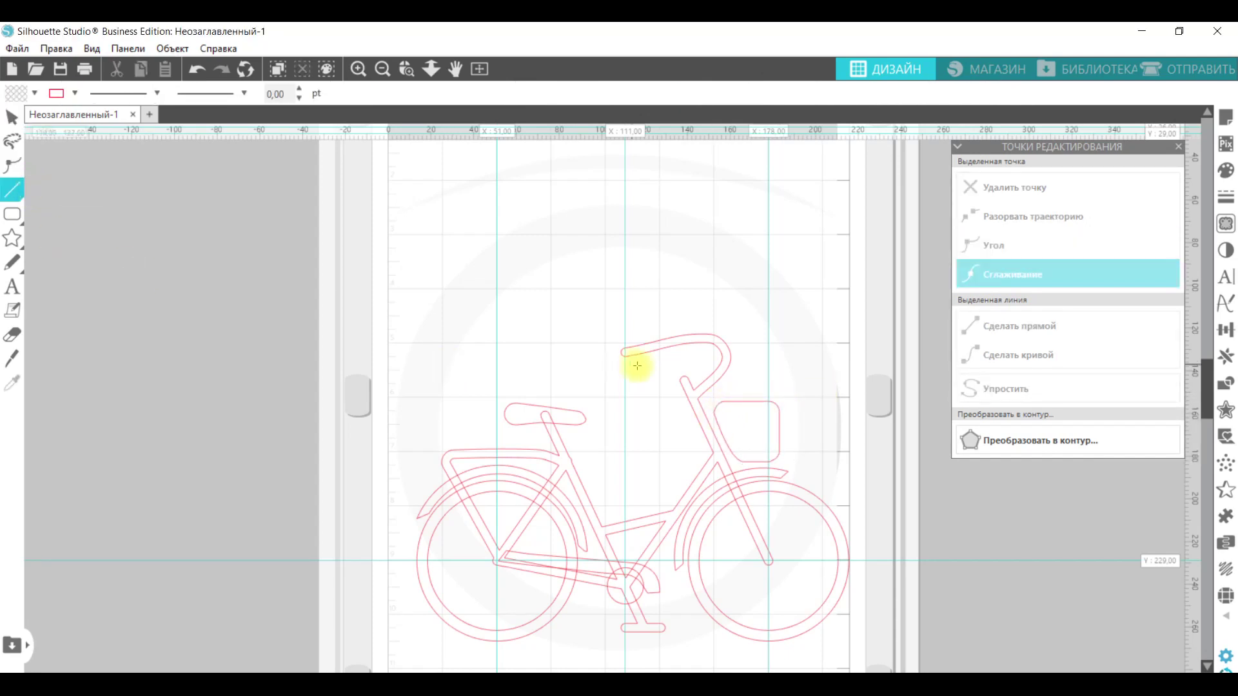
{"action": "left_click_drag", "start_coordinate": [721, 430], "coordinate": [720, 426]}
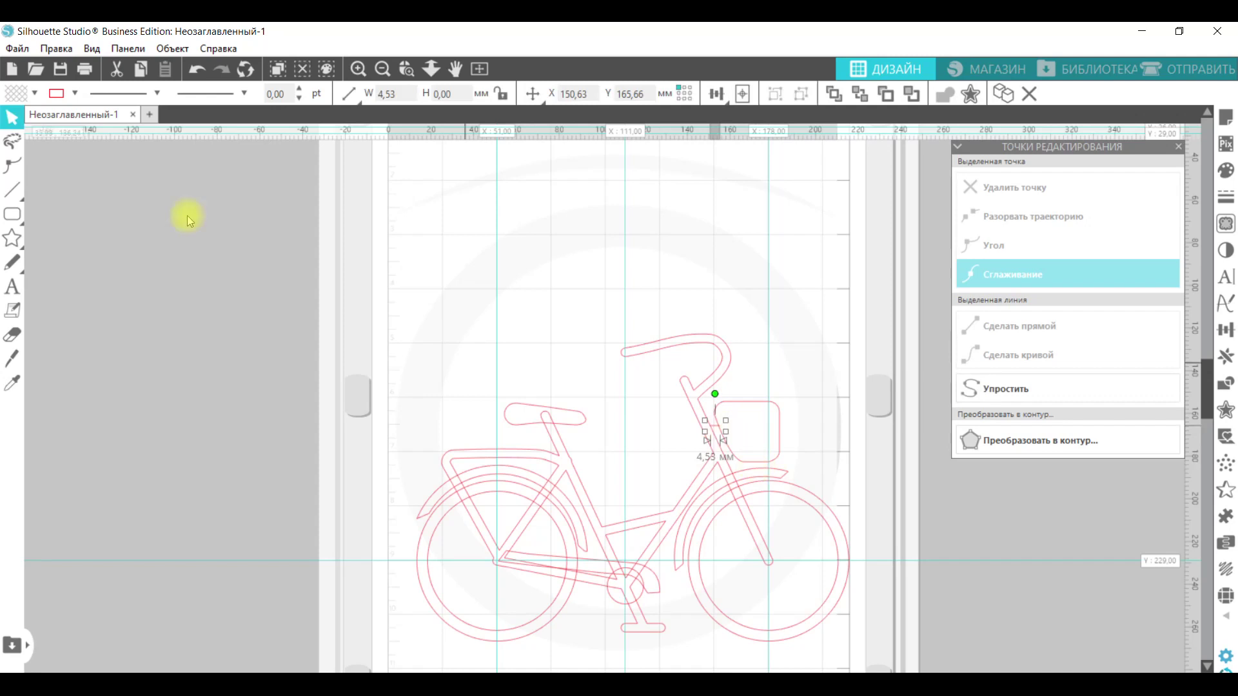
{"action": "left_click", "coordinate": [13, 195]}
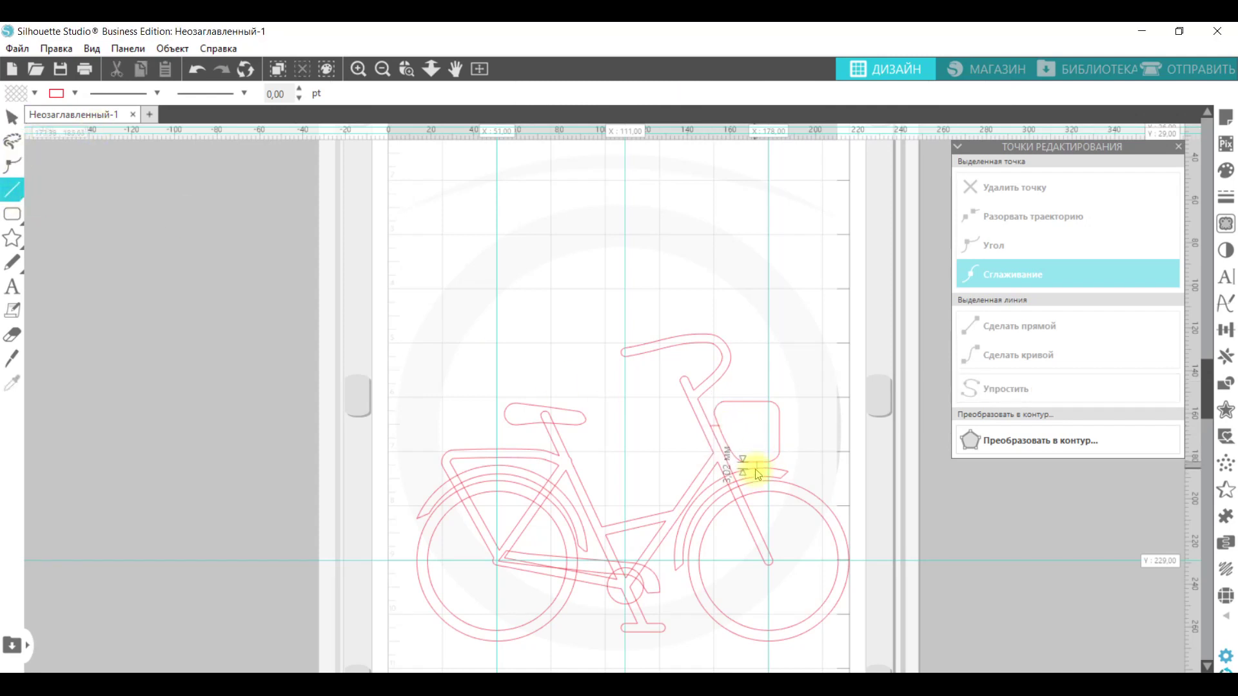
{"action": "left_click_drag", "start_coordinate": [756, 469], "coordinate": [756, 469]}
Add an outward offset around both short basket connector lines.
{"action": "left_click", "coordinate": [1225, 410]}
{"action": "left_click", "coordinate": [1019, 189]}
{"action": "left_click", "coordinate": [715, 425]}
{"action": "left_click", "coordinate": [1017, 190]}
Weld the upper connector's offset to the basket and the bicycle frame, and remove the leftover connector line.
{"action": "left_click", "coordinate": [744, 402], "text": "shift"}
{"action": "left_click", "coordinate": [723, 376], "text": "shift"}
{"action": "left_click", "coordinate": [970, 95]}
{"action": "left_click", "coordinate": [736, 426]}
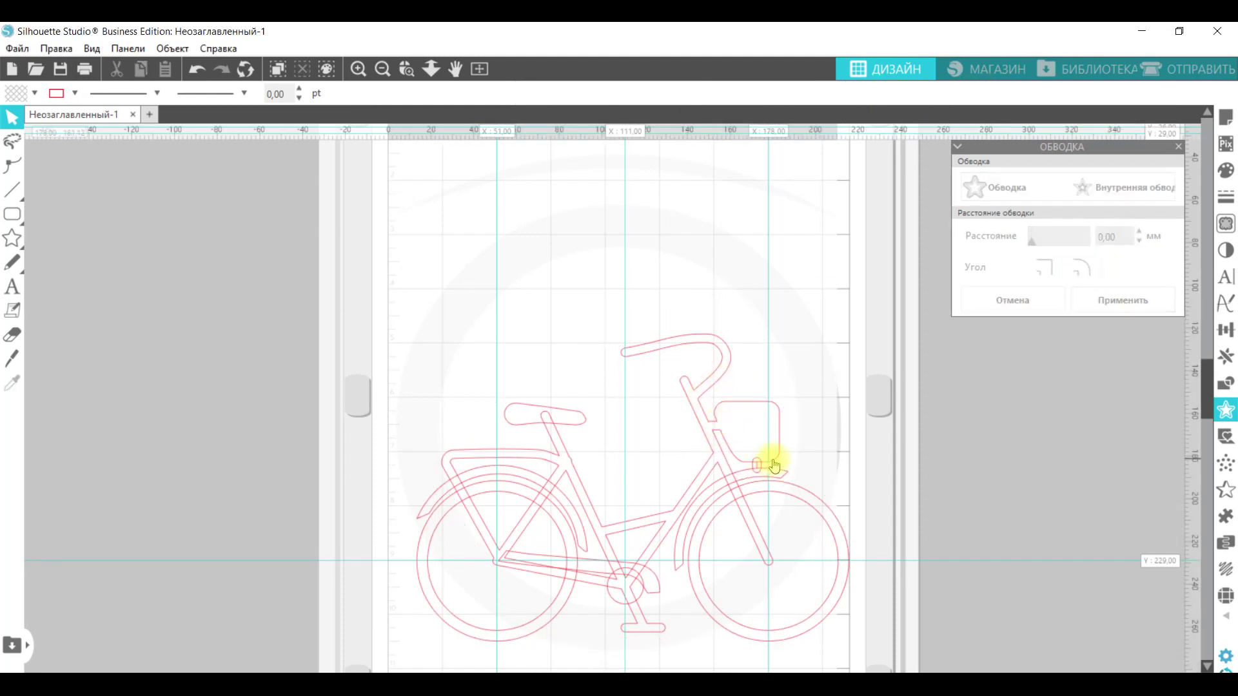
Delete the leftover lower connector line and weld its offset to the joined basket and bicycle frame.
{"action": "left_click", "coordinate": [775, 464]}
{"action": "left_click", "coordinate": [855, 411]}
{"action": "left_click", "coordinate": [761, 462]}
{"action": "key", "text": "Delete"}
{"action": "left_click", "coordinate": [779, 455]}
{"action": "left_click", "coordinate": [761, 464], "text": "shift"}
{"action": "left_click", "coordinate": [762, 468]}
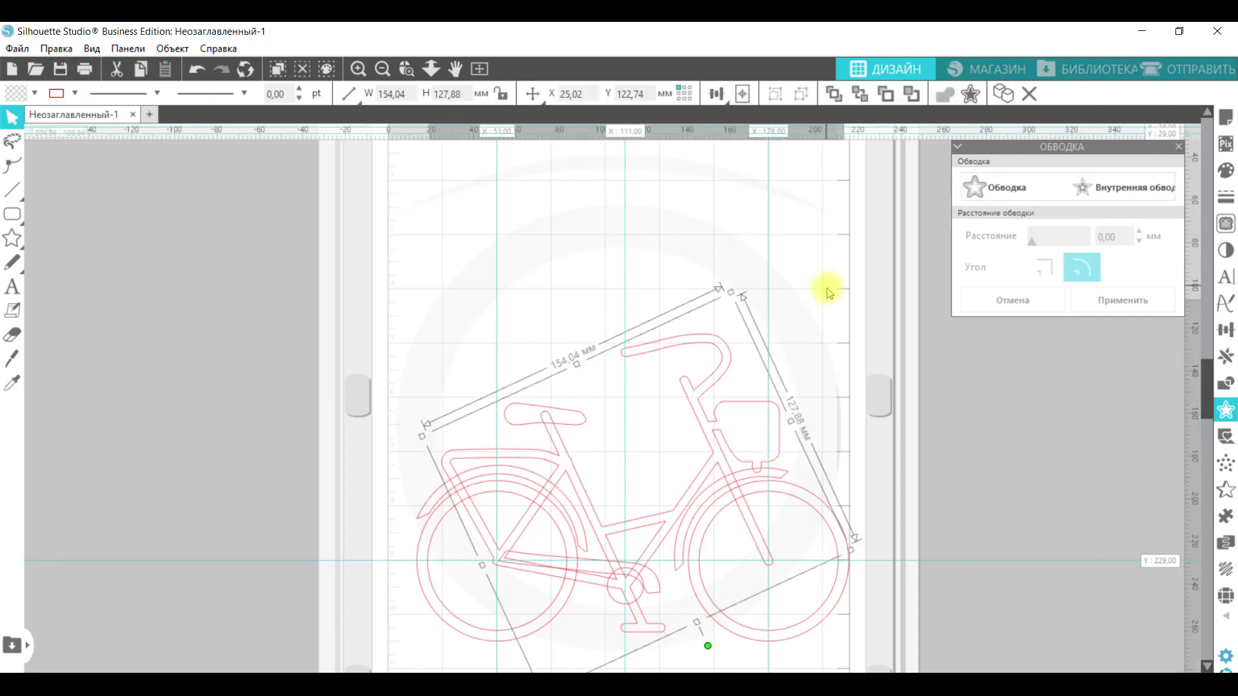
Weld the saddle to the bicycle frame.
{"action": "left_click", "coordinate": [879, 409]}
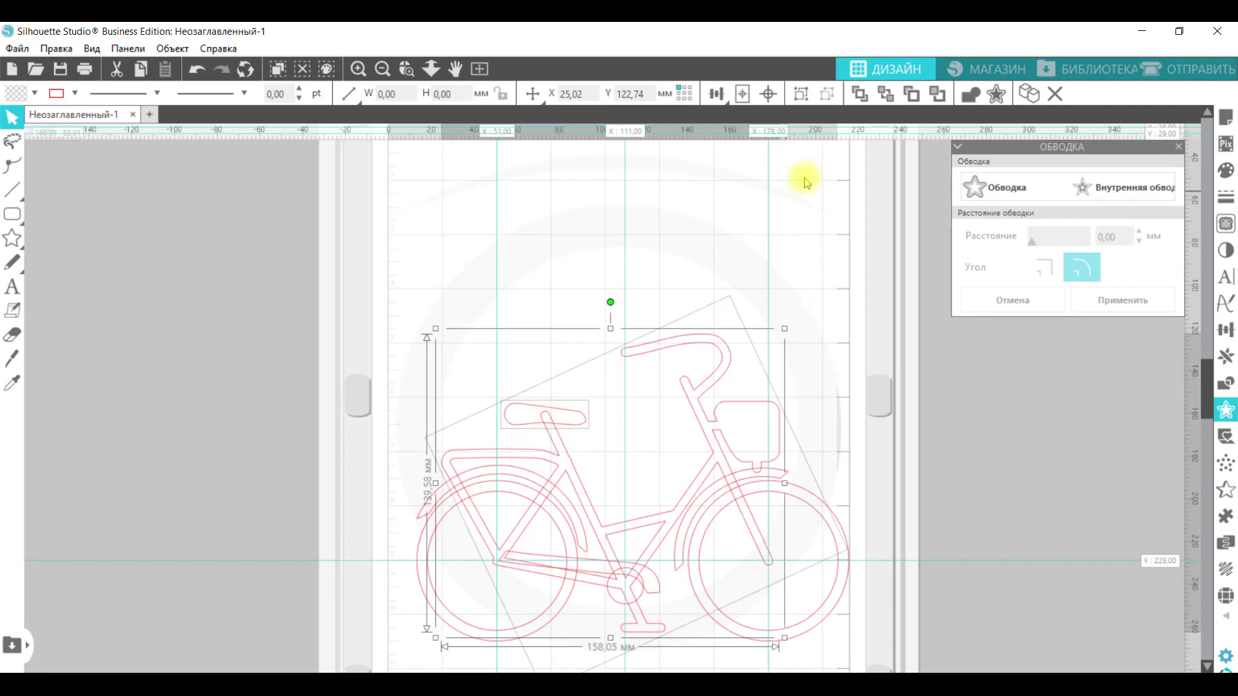
{"action": "left_click", "coordinate": [805, 215]}
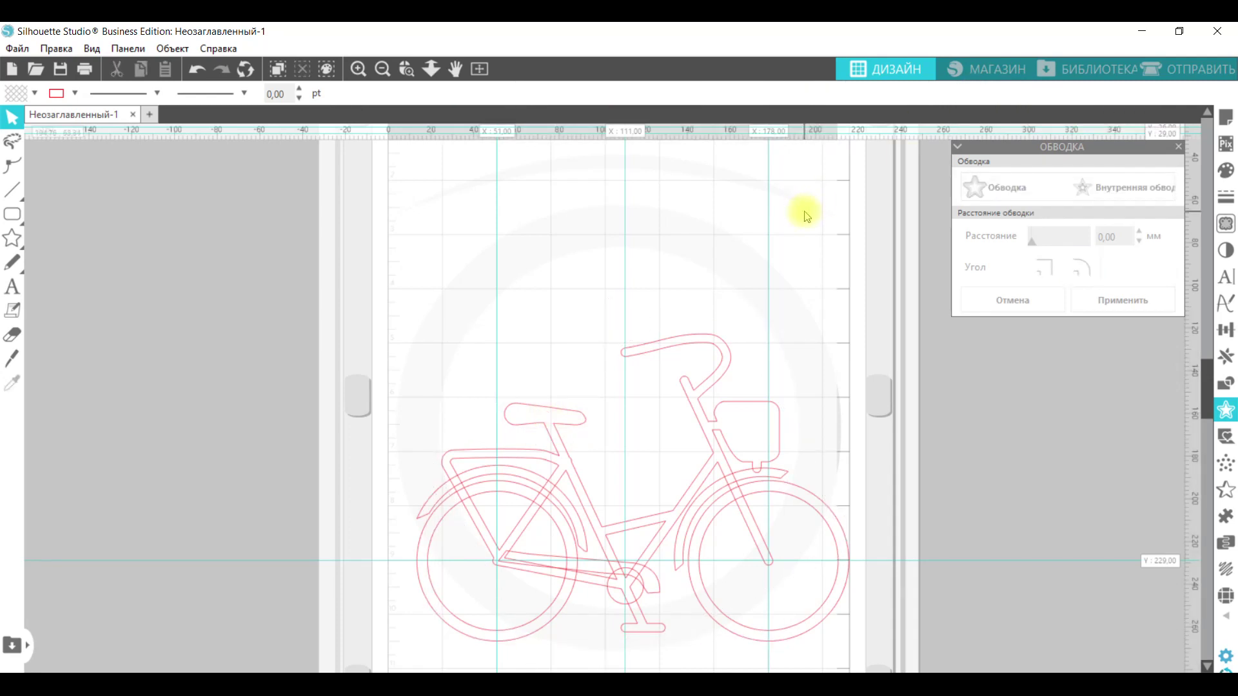
Draw a circle about 12.9 mm wide on the rear wheel hub and one about 12.3 mm wide on the front hub.
{"action": "mouse_move", "coordinate": [20, 193]}
{"action": "left_click", "coordinate": [86, 213]}
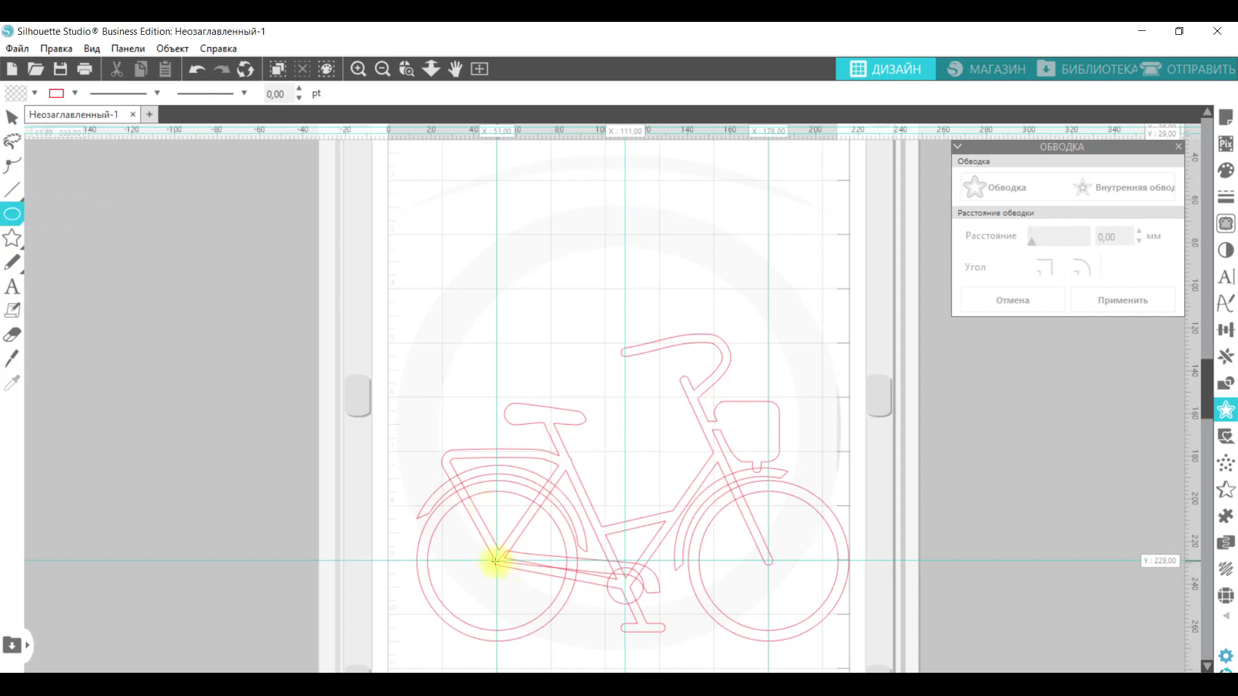
{"action": "left_click_drag", "start_coordinate": [496, 561], "coordinate": [511, 587]}
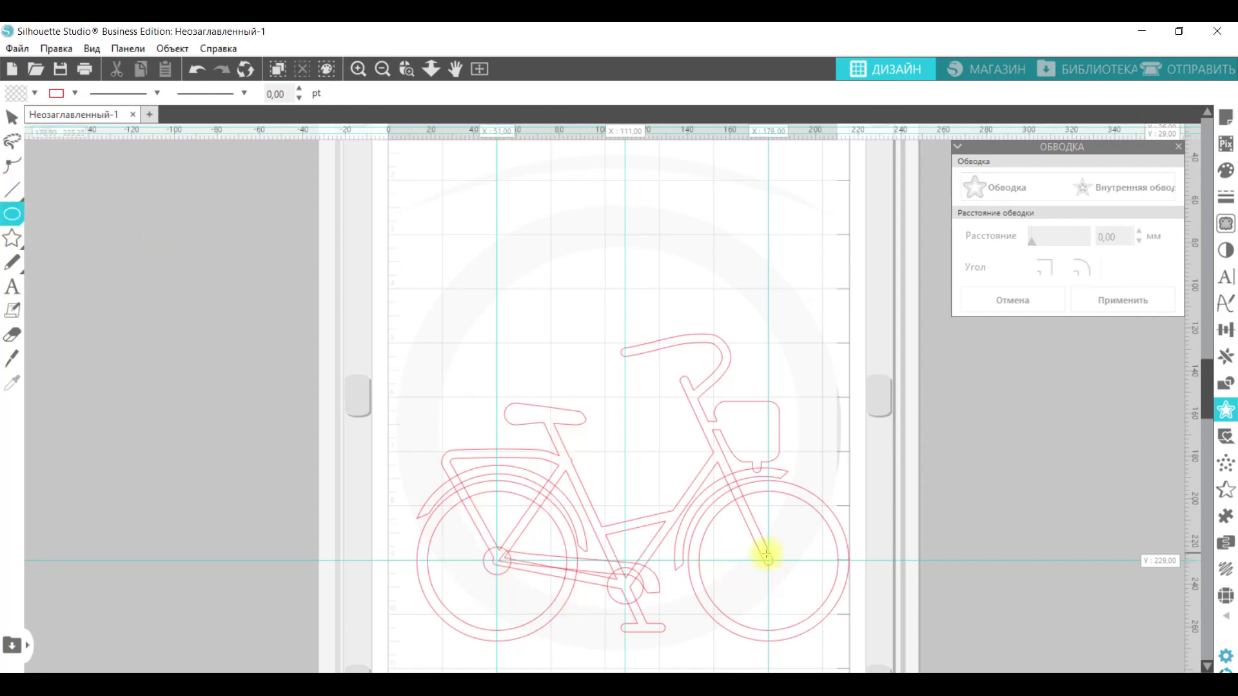
{"action": "left_click_drag", "start_coordinate": [768, 561], "coordinate": [779, 585]}
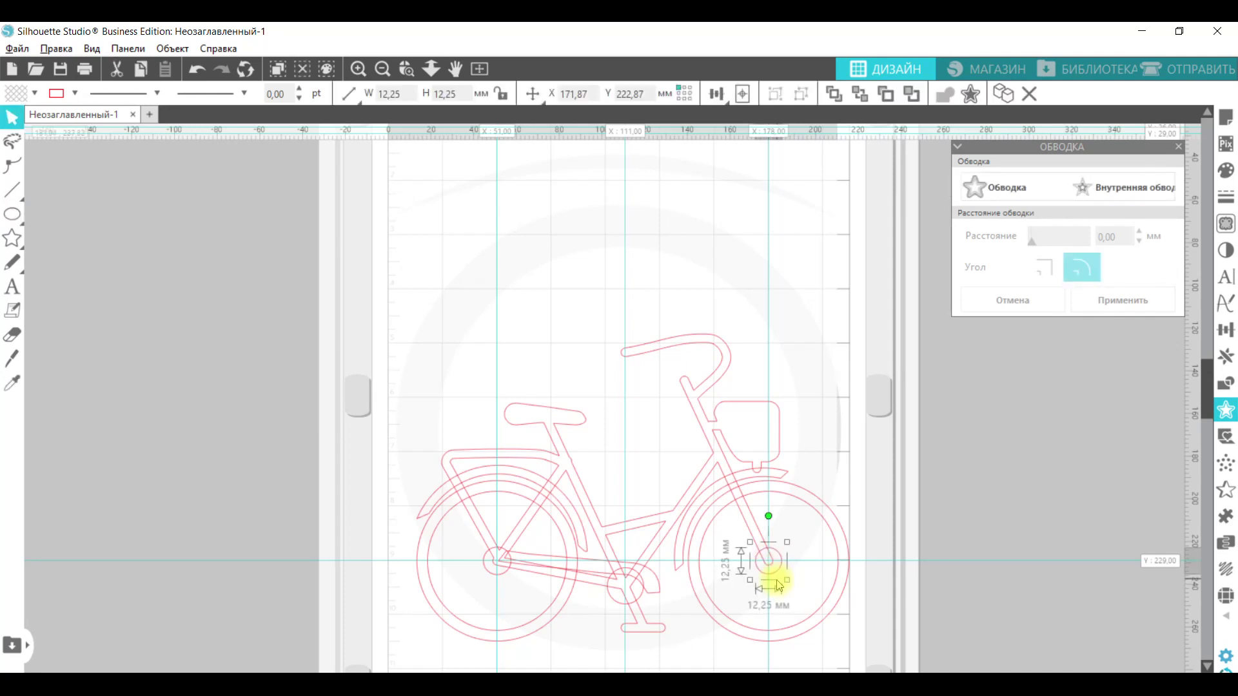
{"action": "left_click", "coordinate": [504, 573]}
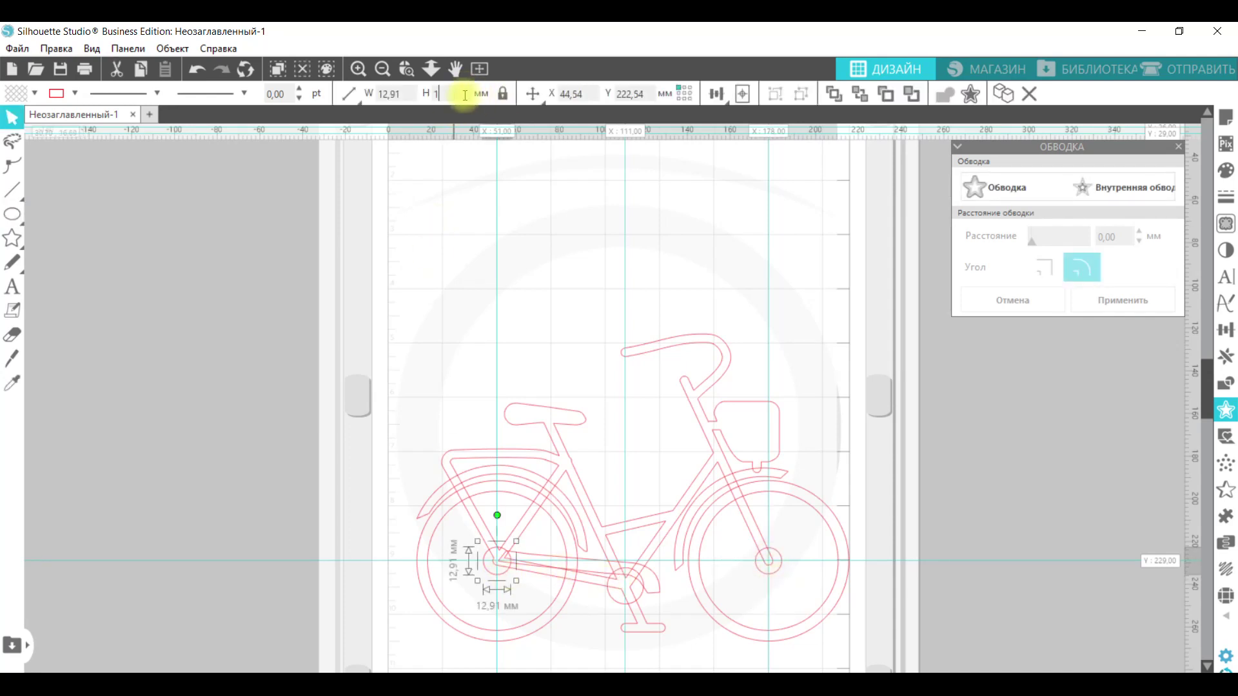
Weld both hub circles and the crank circle to the bicycle frame.
{"action": "left_click", "coordinate": [765, 567]}
{"action": "left_click", "coordinate": [500, 574], "text": "shift"}
{"action": "left_click", "coordinate": [964, 95]}
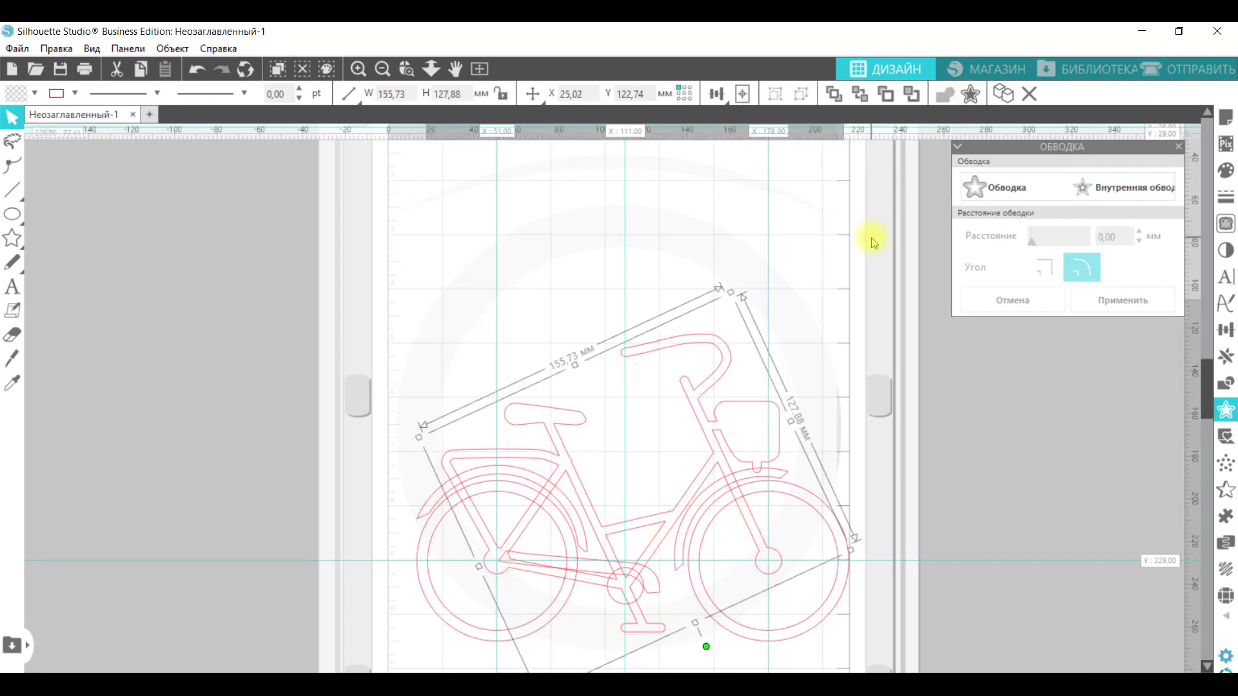
{"action": "left_click", "coordinate": [870, 278]}
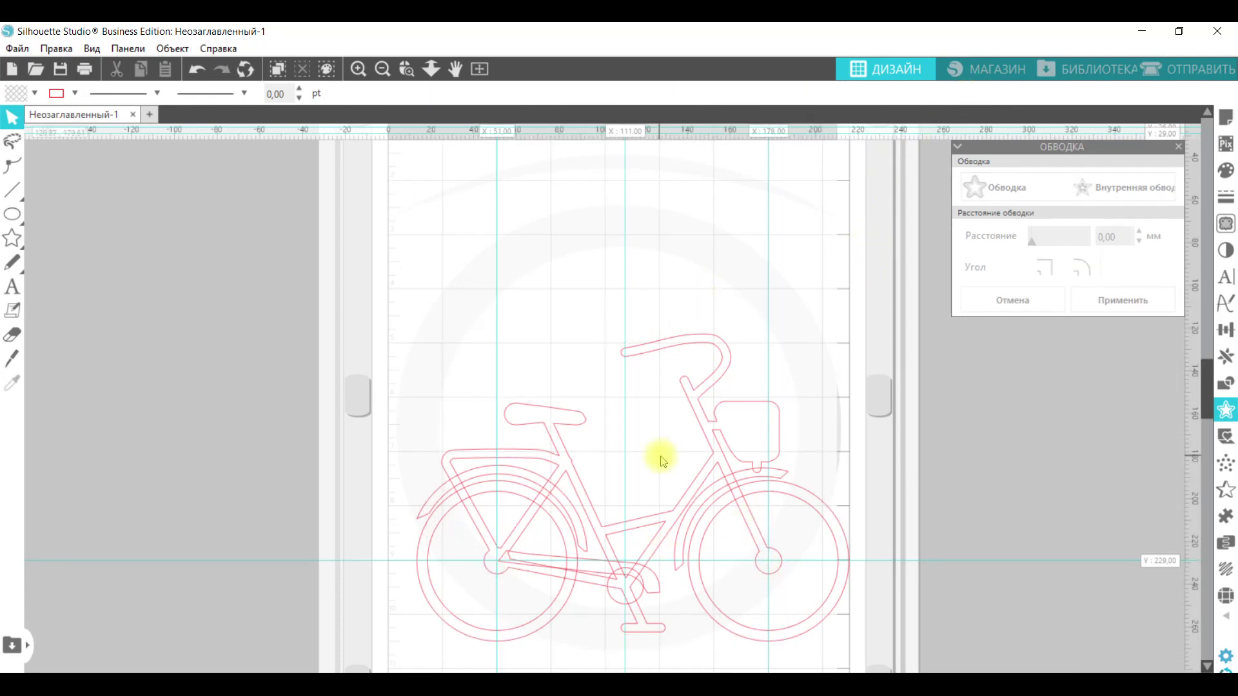
{"action": "left_click", "coordinate": [629, 603]}
{"action": "left_click", "coordinate": [614, 588], "text": "shift"}
{"action": "left_click", "coordinate": [970, 94]}
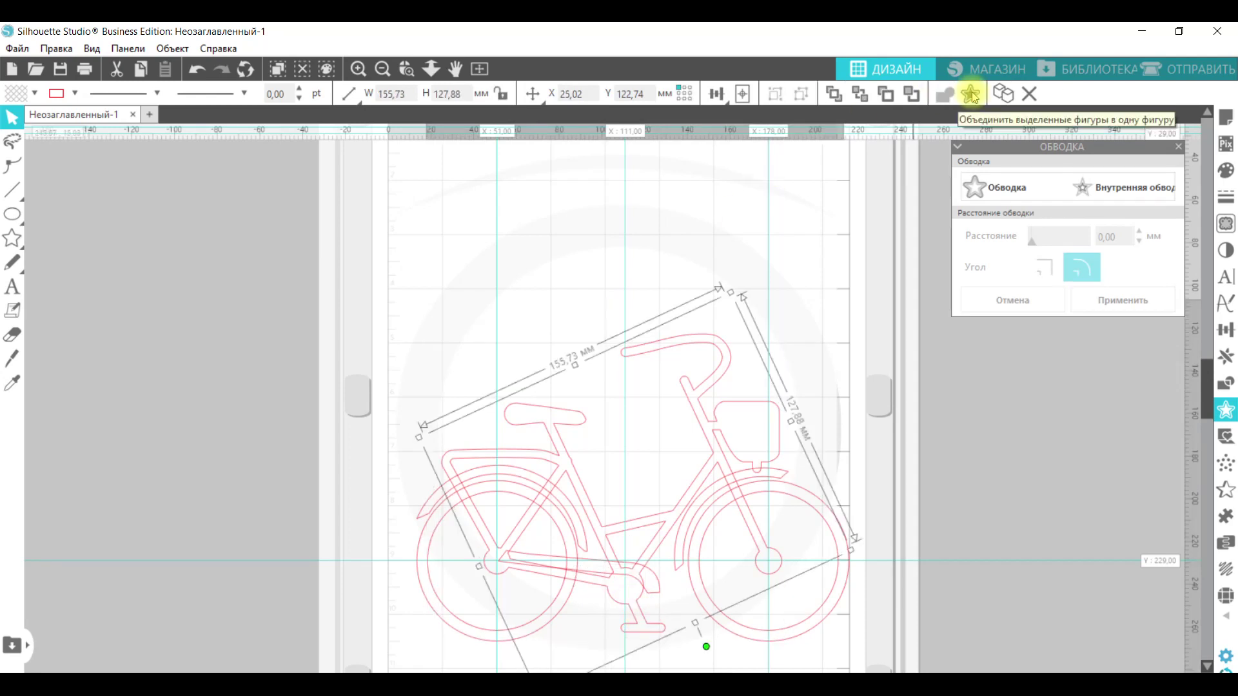
Draw an ellipse about 75 by 26 mm spanning from the rear hub to the crank.
{"action": "mouse_move", "coordinate": [12, 214]}
{"action": "left_click", "coordinate": [85, 214]}
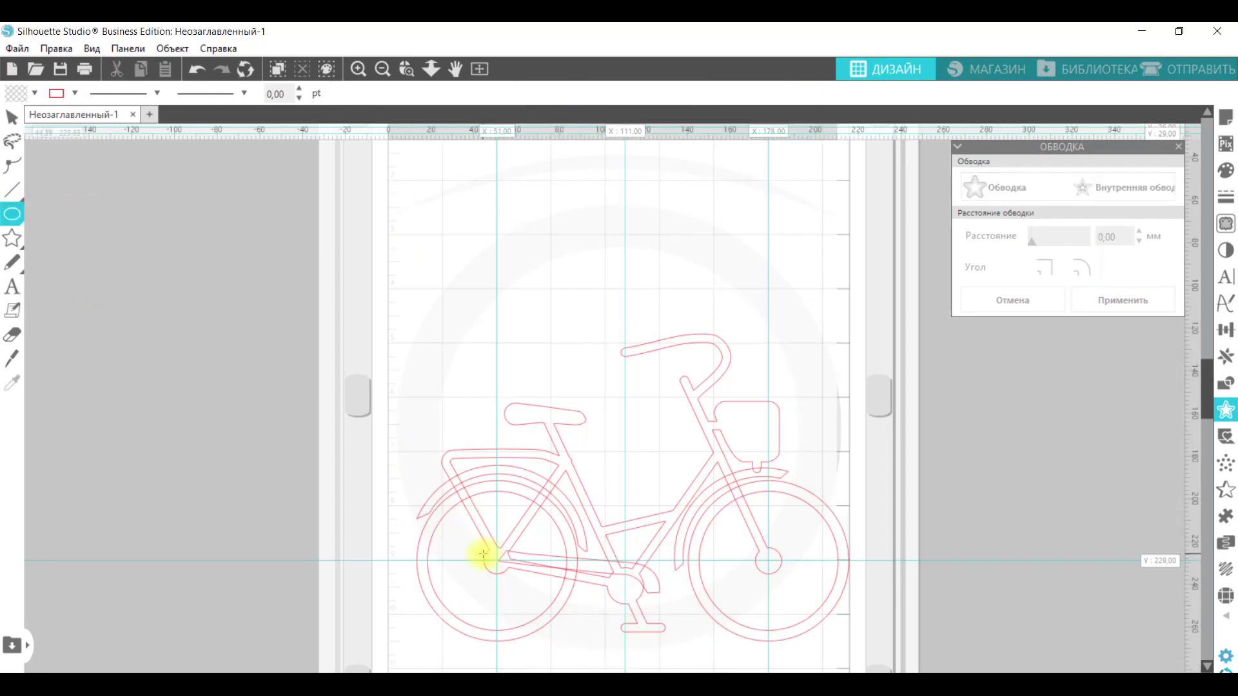
{"action": "left_click_drag", "start_coordinate": [484, 555], "coordinate": [646, 623]}
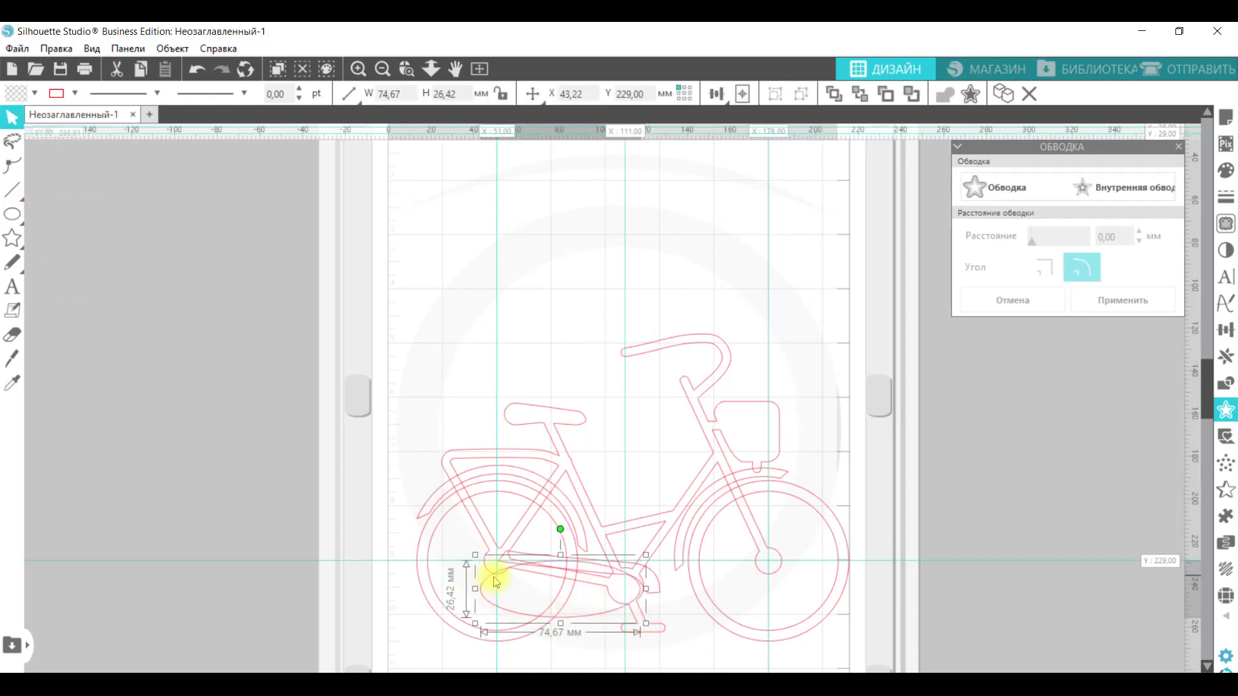
Edit the ellipse's points into a chain loop around the rear hub and crank, and move it off the page beside the bicycle.
{"action": "left_click", "coordinate": [10, 164]}
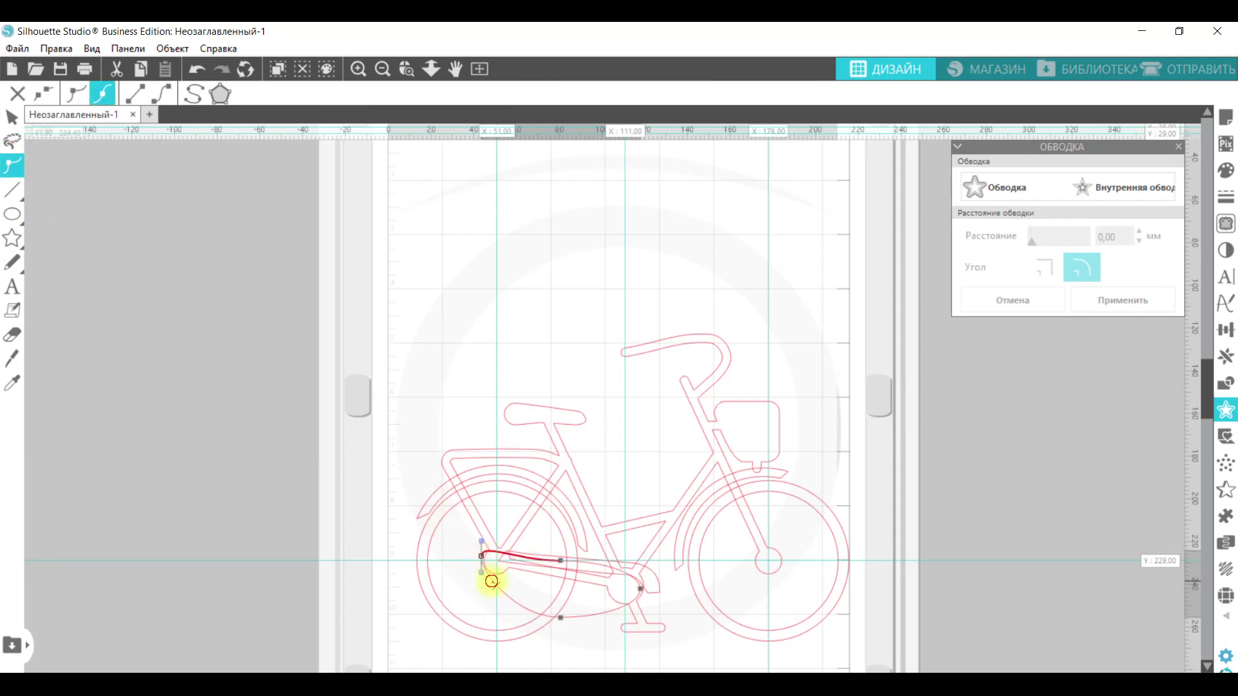
{"action": "left_click_drag", "start_coordinate": [560, 618], "coordinate": [580, 604]}
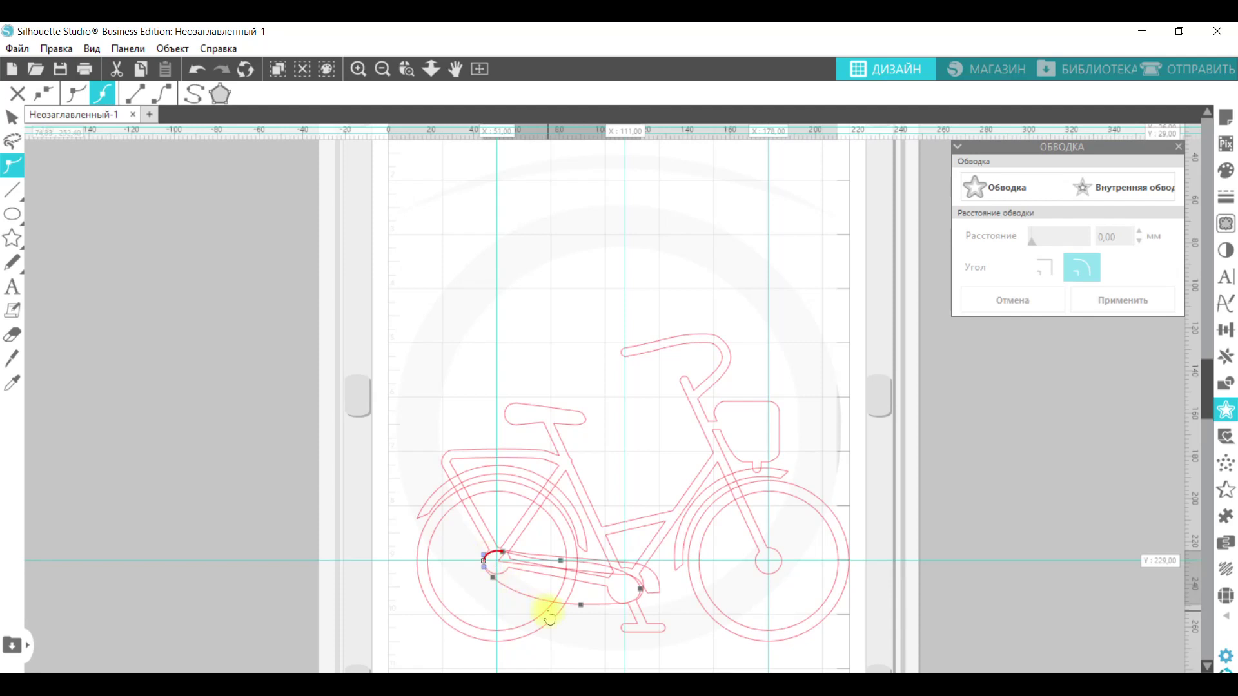
{"action": "left_click", "coordinate": [579, 606]}
{"action": "left_click_drag", "start_coordinate": [582, 606], "coordinate": [589, 603]}
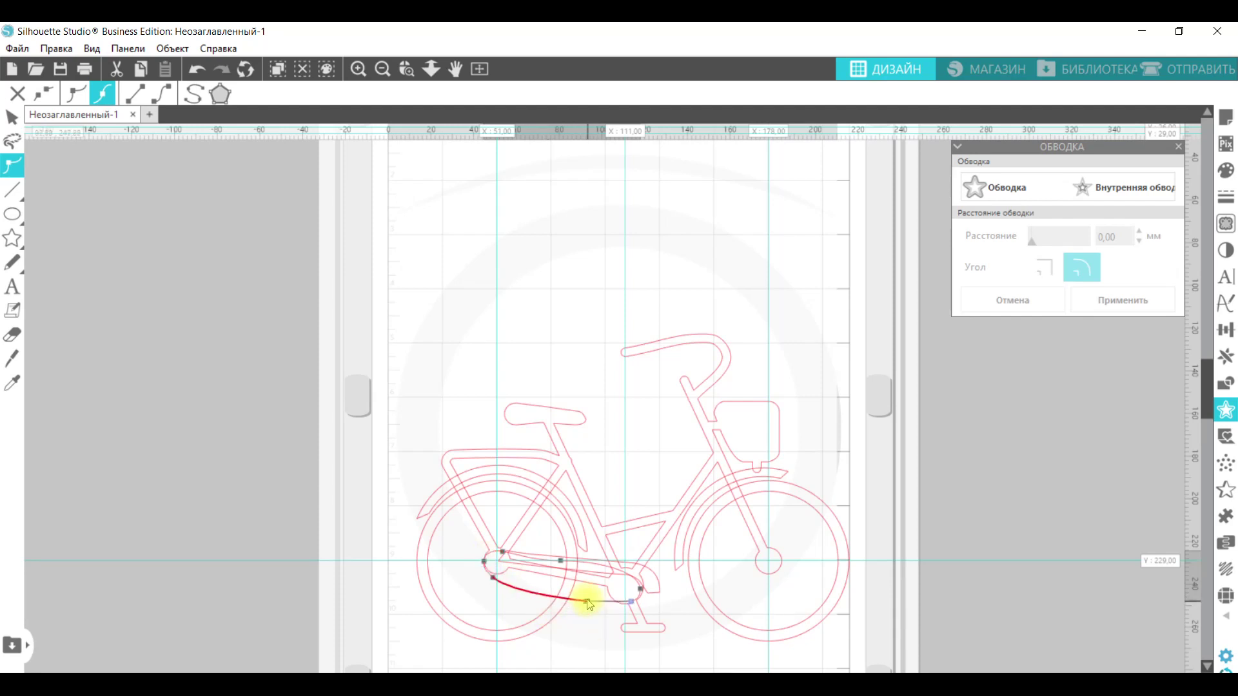
{"action": "left_click", "coordinate": [646, 586]}
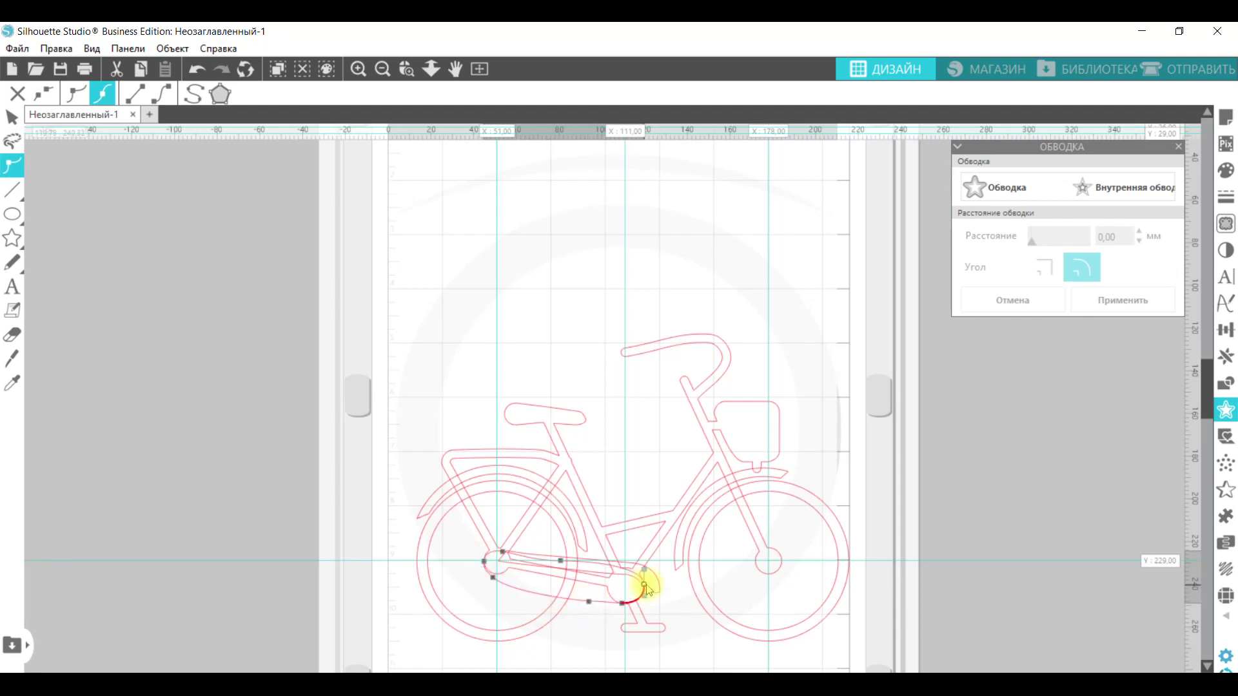
{"action": "left_click_drag", "start_coordinate": [594, 602], "coordinate": [252, 372]}
{"action": "left_click", "coordinate": [193, 406]}
Draw a circle about 2.45 mm wide above the chain loop and give it a black fill and black outline.
{"action": "mouse_move", "coordinate": [13, 214]}
{"action": "left_click", "coordinate": [83, 215]}
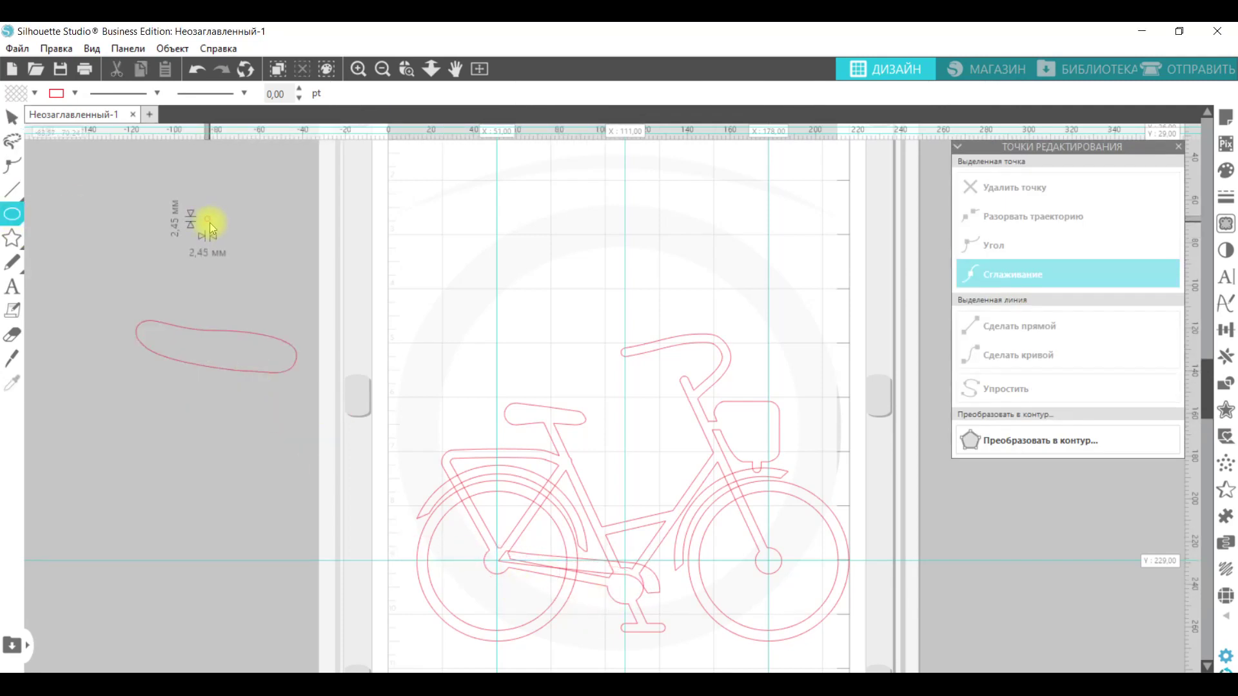
{"action": "left_click_drag", "start_coordinate": [204, 216], "coordinate": [210, 222]}
{"action": "left_click", "coordinate": [35, 95]}
{"action": "left_click", "coordinate": [17, 117]}
{"action": "left_click", "coordinate": [73, 93]}
{"action": "left_click", "coordinate": [58, 122]}
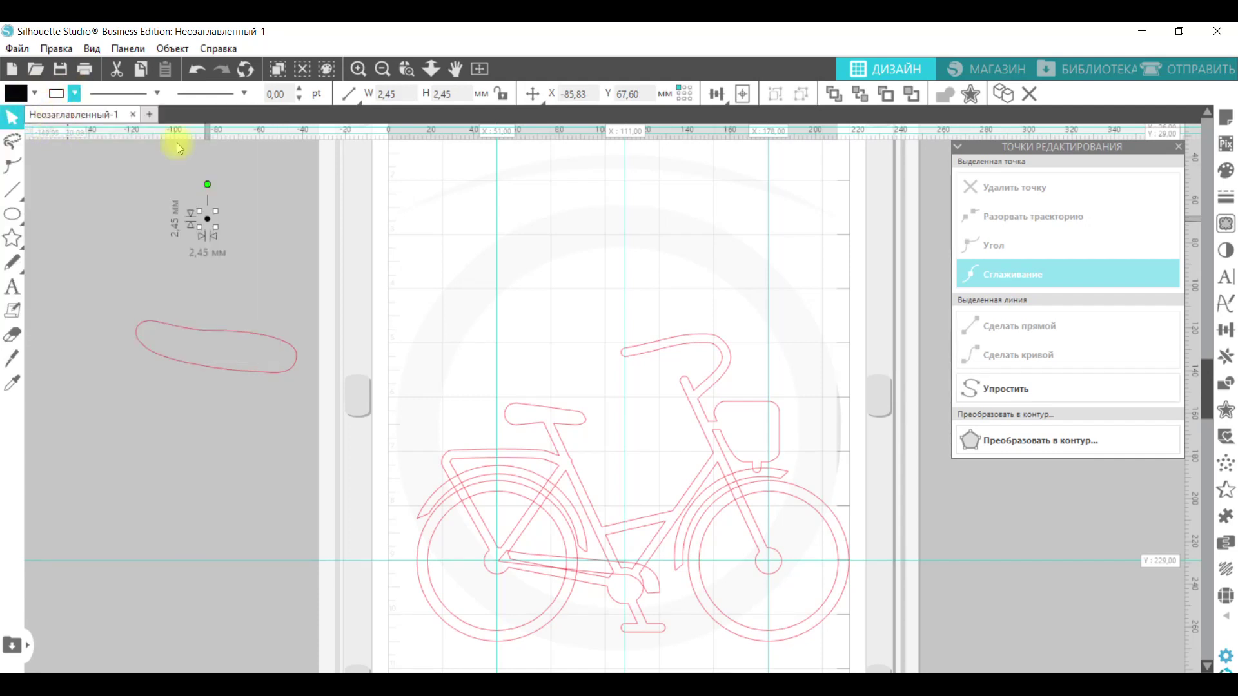
Duplicate the small black dot along the chain loop's contour with 76 repeats.
{"action": "left_click", "coordinate": [1226, 356]}
{"action": "left_click", "coordinate": [1016, 168]}
{"action": "left_click_drag", "start_coordinate": [224, 223], "coordinate": [261, 454]}
{"action": "left_click", "coordinate": [292, 504]}
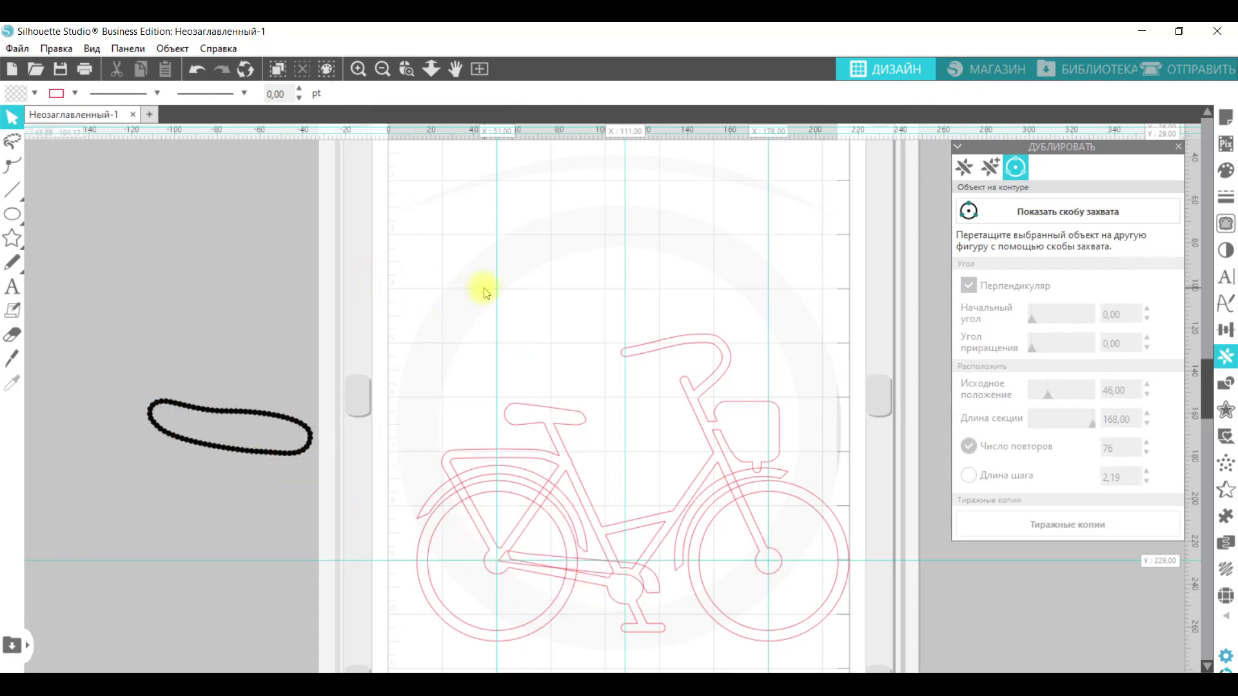
Move the vertical guide lines off the page, clear of the bicycle.
{"action": "left_click_drag", "start_coordinate": [497, 306], "coordinate": [1215, 329]}
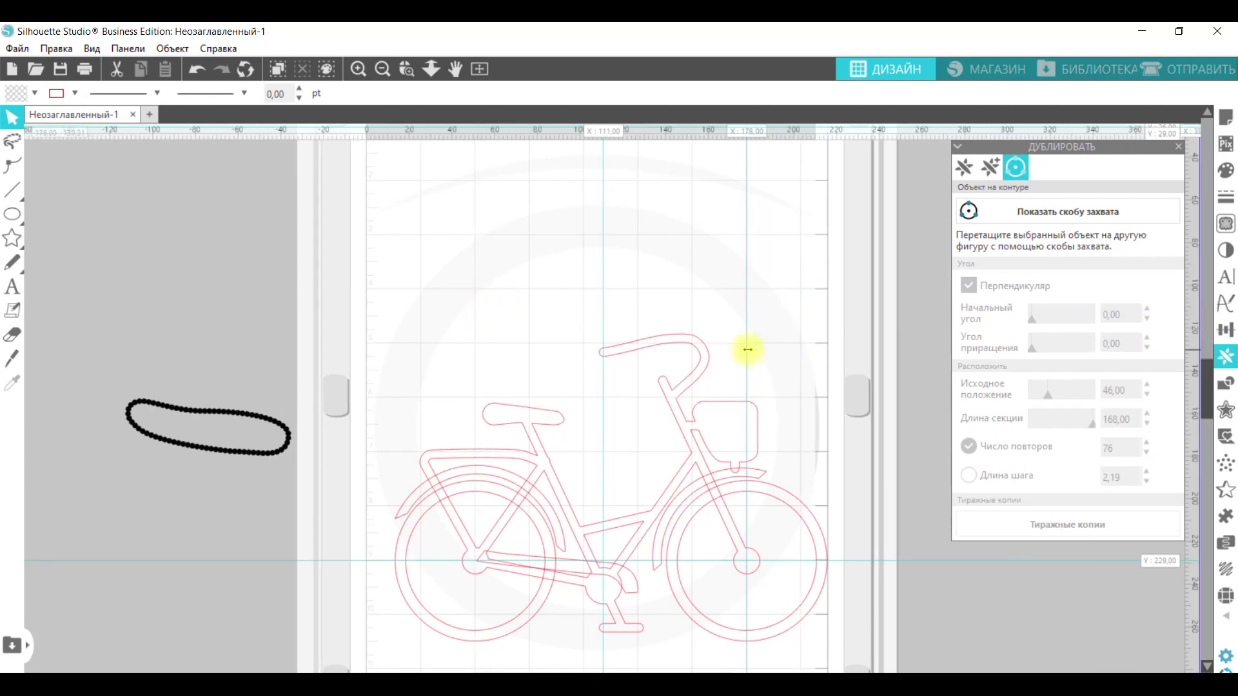
{"action": "left_click_drag", "start_coordinate": [747, 349], "coordinate": [1222, 330]}
{"action": "scroll", "coordinate": [1193, 378], "scroll_direction": "right", "scroll_amount": 2}
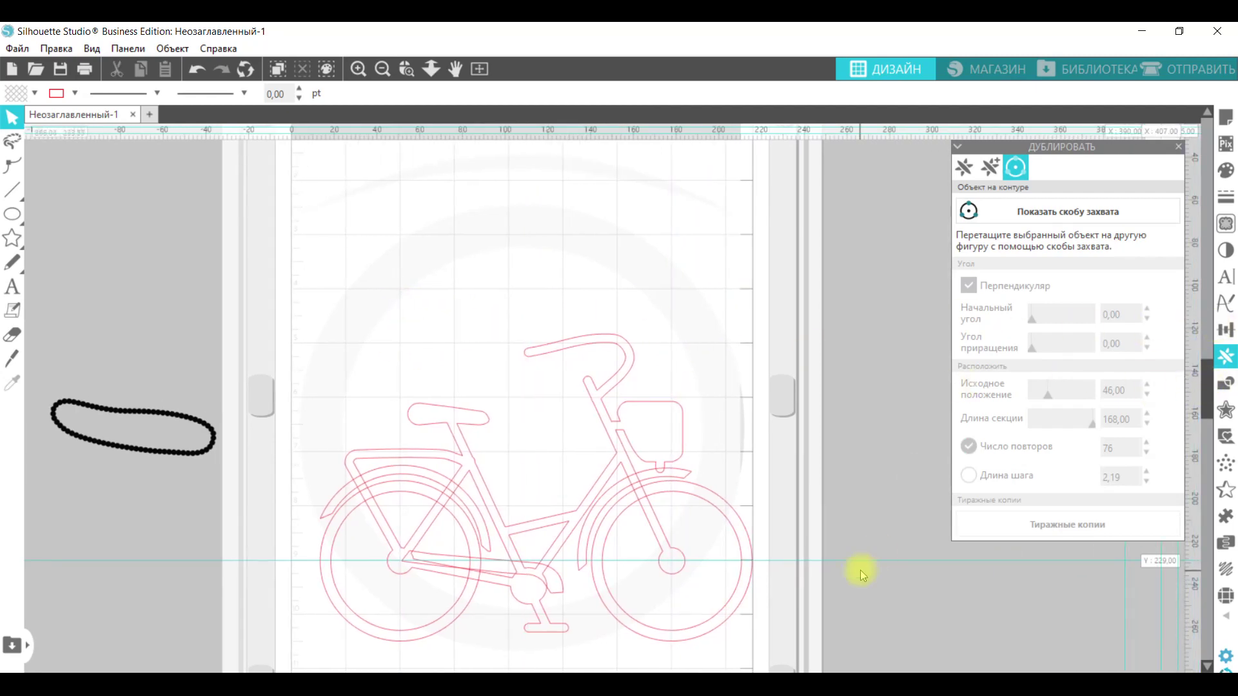
{"action": "left_click", "coordinate": [479, 69]}
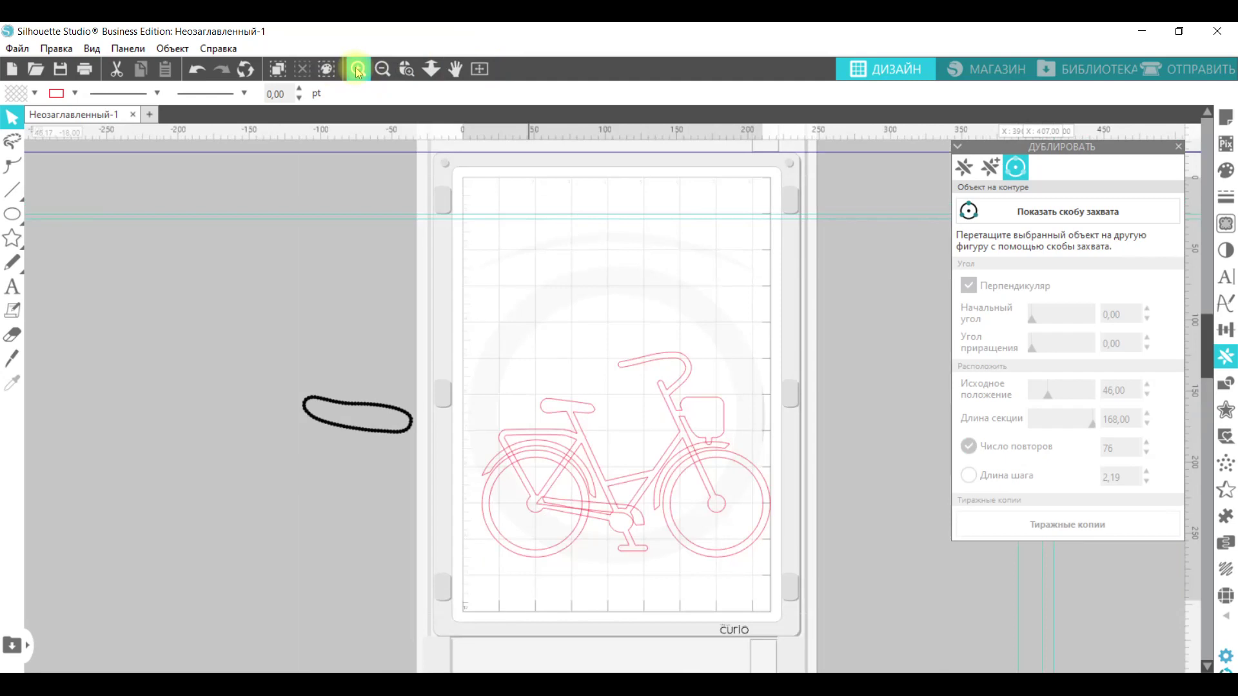
Give the whole bicycle a black fill and black outline, and place the dotted chain around the rear hub and crank.
{"action": "left_click", "coordinate": [359, 69]}
{"action": "left_click_drag", "start_coordinate": [387, 268], "coordinate": [857, 655]}
{"action": "left_click", "coordinate": [35, 94]}
{"action": "left_click", "coordinate": [22, 118]}
{"action": "left_click", "coordinate": [75, 94]}
{"action": "left_click", "coordinate": [62, 120]}
{"action": "left_click_drag", "start_coordinate": [171, 434], "coordinate": [510, 590]}
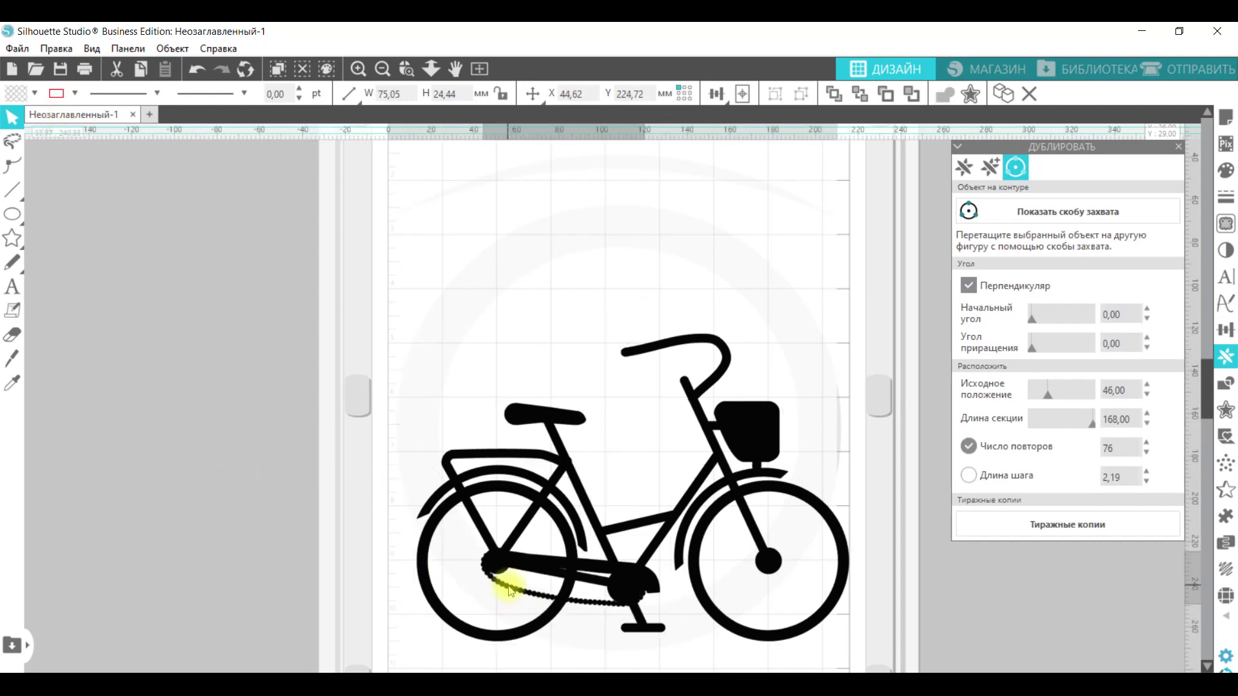
{"action": "left_click", "coordinate": [467, 581]}
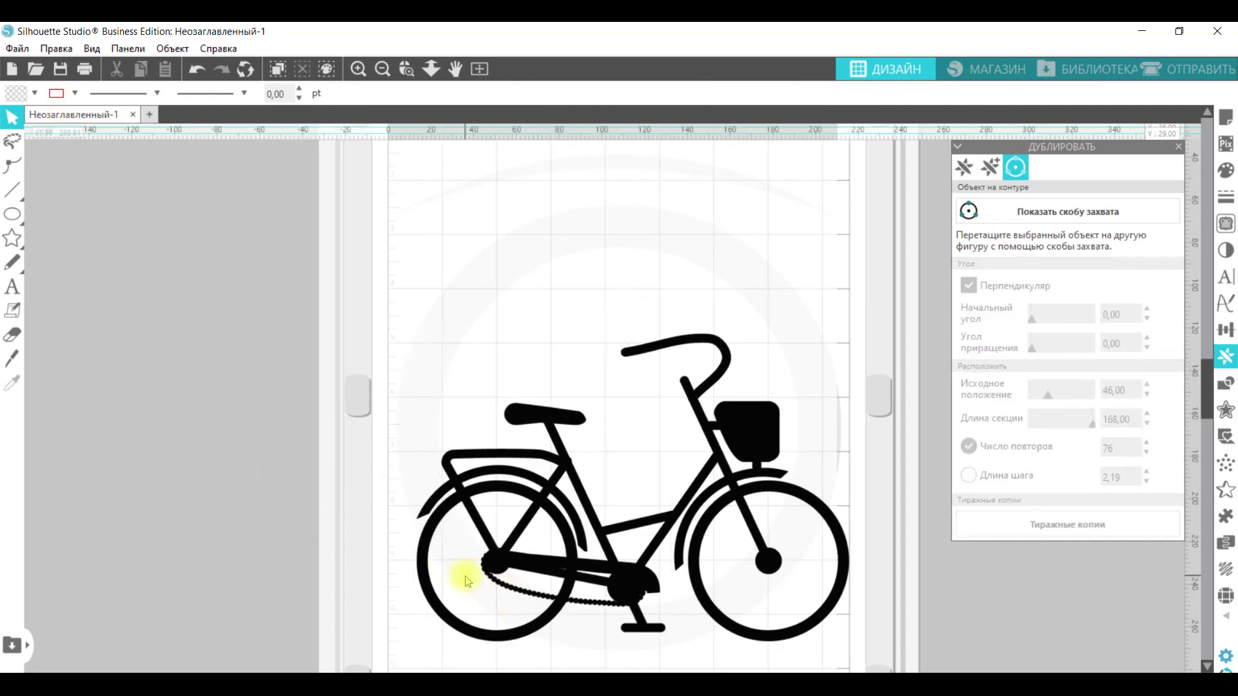
Draw a black horizontal line about 67.5 mm long across the front wheel and add five rotated copies as spokes.
{"action": "left_click", "coordinate": [11, 190]}
{"action": "left_click", "coordinate": [39, 190]}
{"action": "left_click_drag", "start_coordinate": [696, 560], "coordinate": [843, 560]}
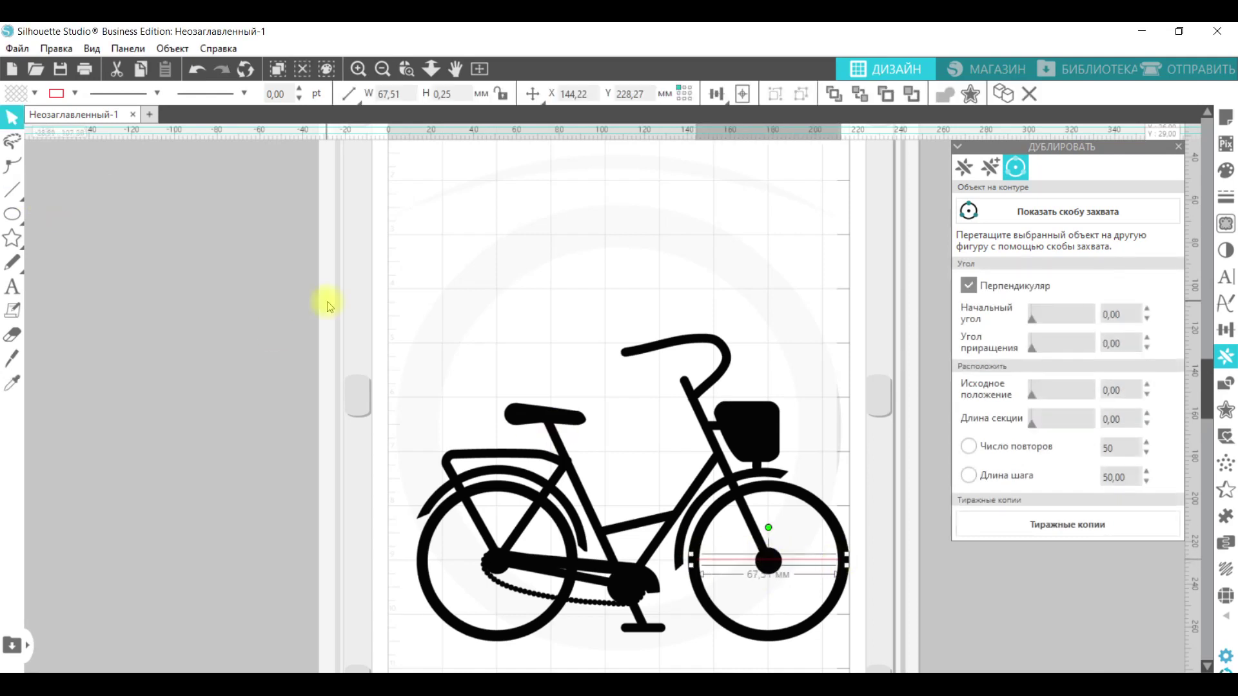
{"action": "left_click", "coordinate": [76, 97]}
{"action": "left_click", "coordinate": [57, 119]}
{"action": "left_click", "coordinate": [964, 167]}
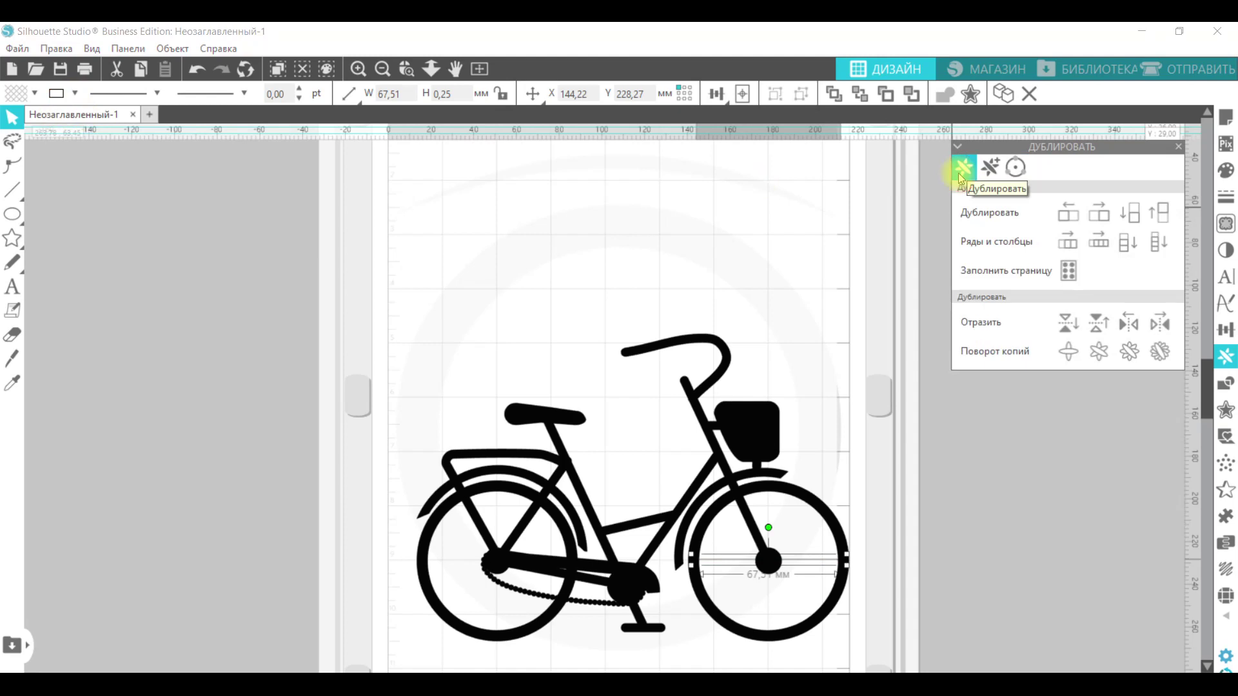
{"action": "left_click", "coordinate": [1158, 354]}
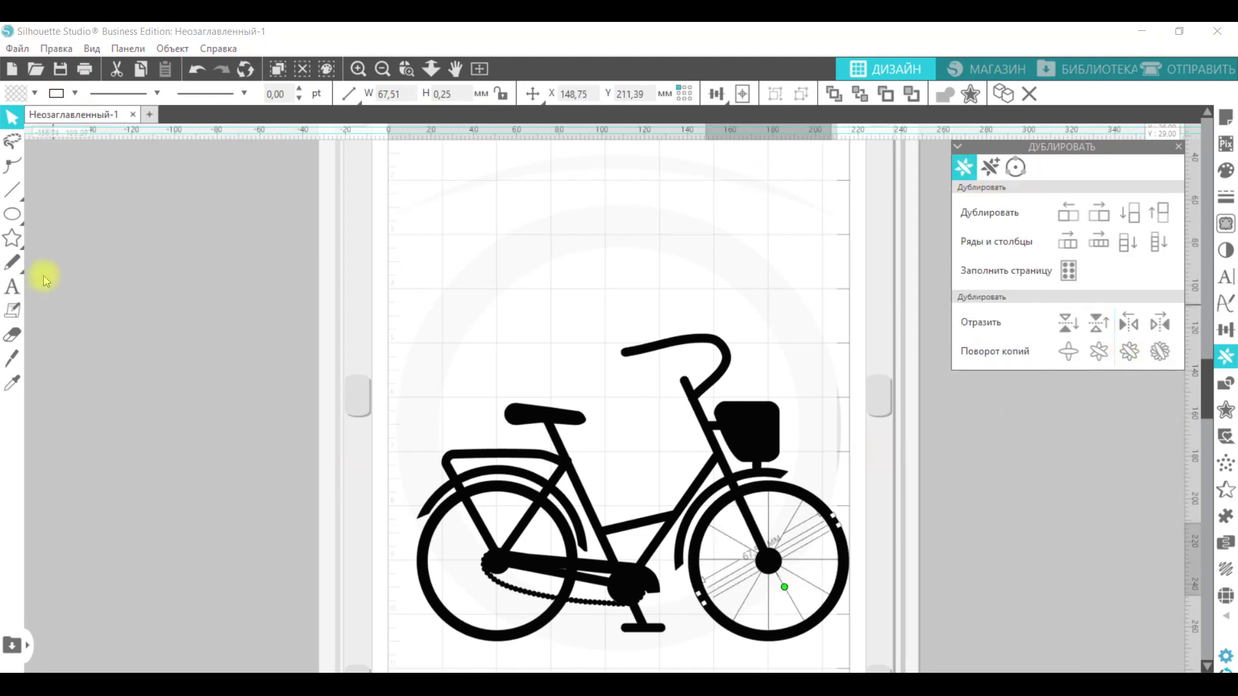
Draw a black horizontal line about 68.6 mm long across the rear wheel and add five rotated copies as spokes.
{"action": "left_click", "coordinate": [12, 190]}
{"action": "left_click", "coordinate": [39, 190]}
{"action": "left_click_drag", "start_coordinate": [424, 560], "coordinate": [571, 560]}
{"action": "left_click", "coordinate": [75, 95]}
{"action": "left_click", "coordinate": [52, 122]}
{"action": "left_click", "coordinate": [1154, 349]}
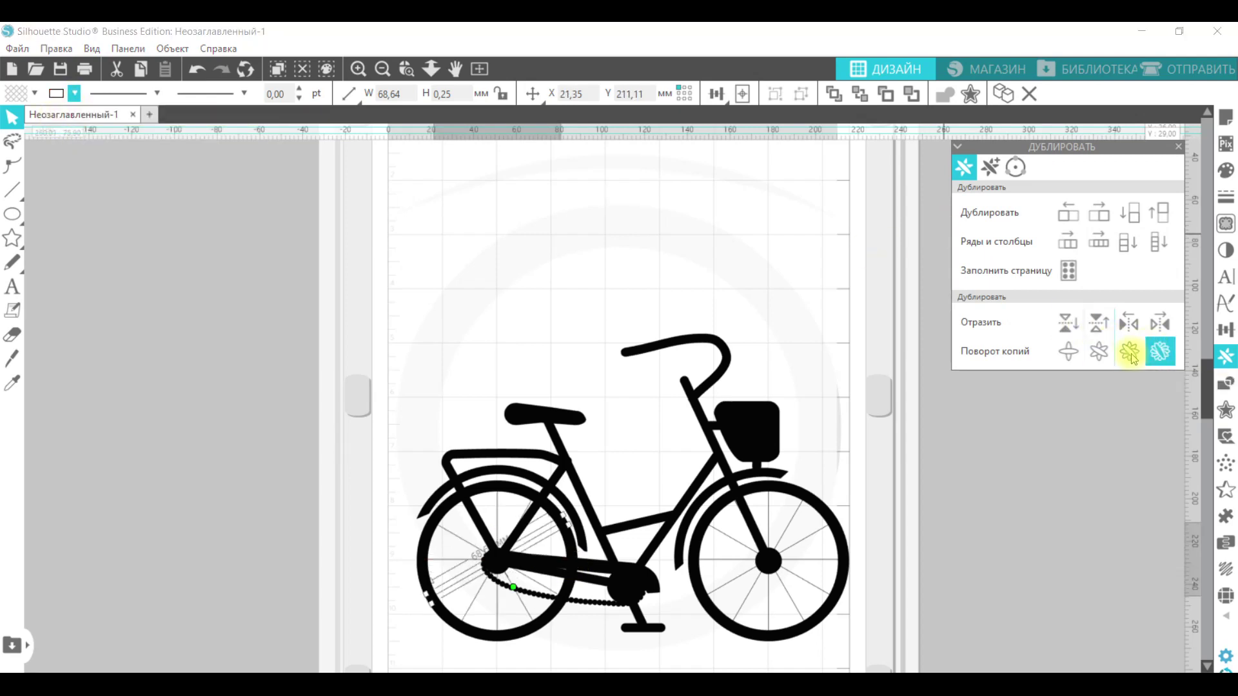
{"action": "left_click", "coordinate": [846, 359]}
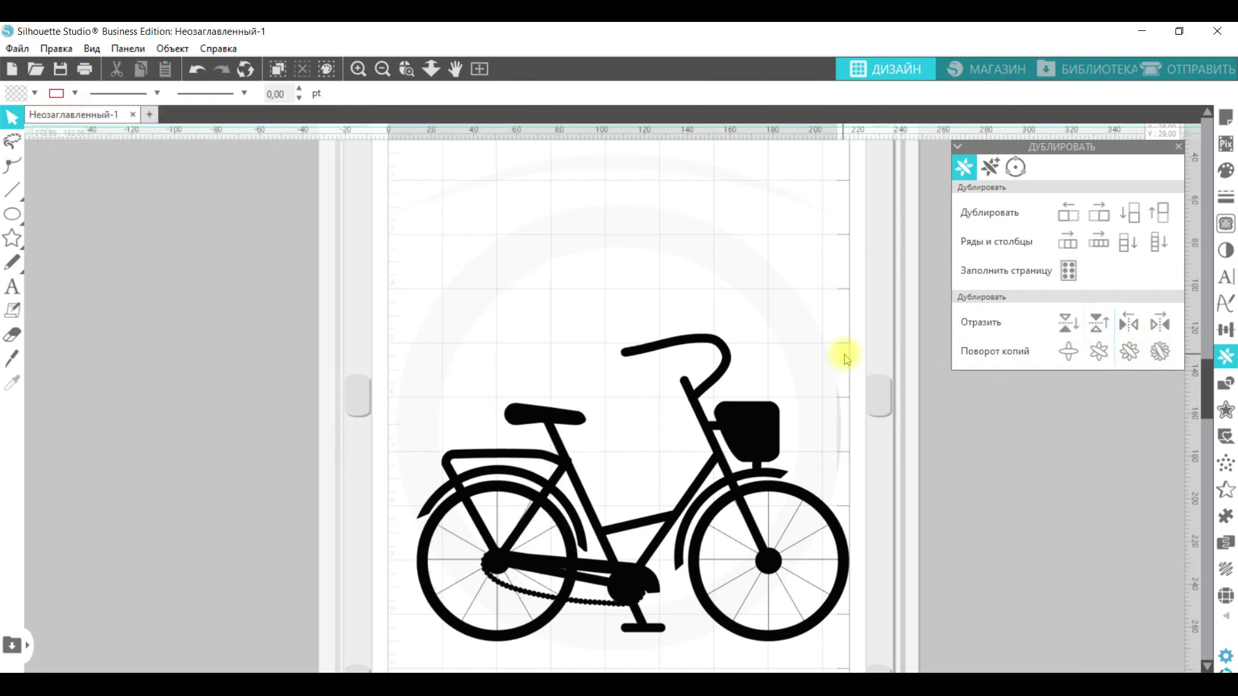
Draw an eight-petal flower about 49 mm wide above the bicycle and a circle about 10.6 mm wide at its centre.
{"action": "left_click", "coordinate": [11, 243]}
{"action": "left_click", "coordinate": [59, 285]}
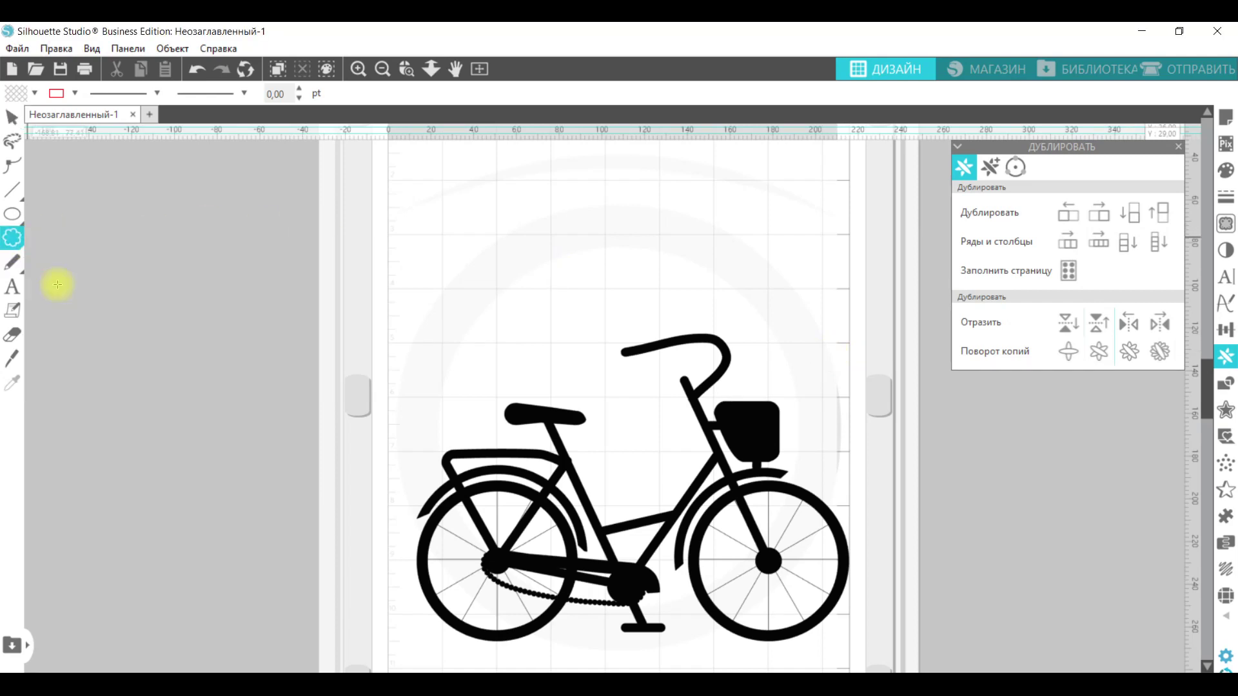
{"action": "mouse_move", "coordinate": [452, 225]}
{"action": "left_mouse_down"}
{"action": "mouse_move", "coordinate": [476, 251]}
{"action": "mouse_move", "coordinate": [460, 238]}
{"action": "left_mouse_up"}
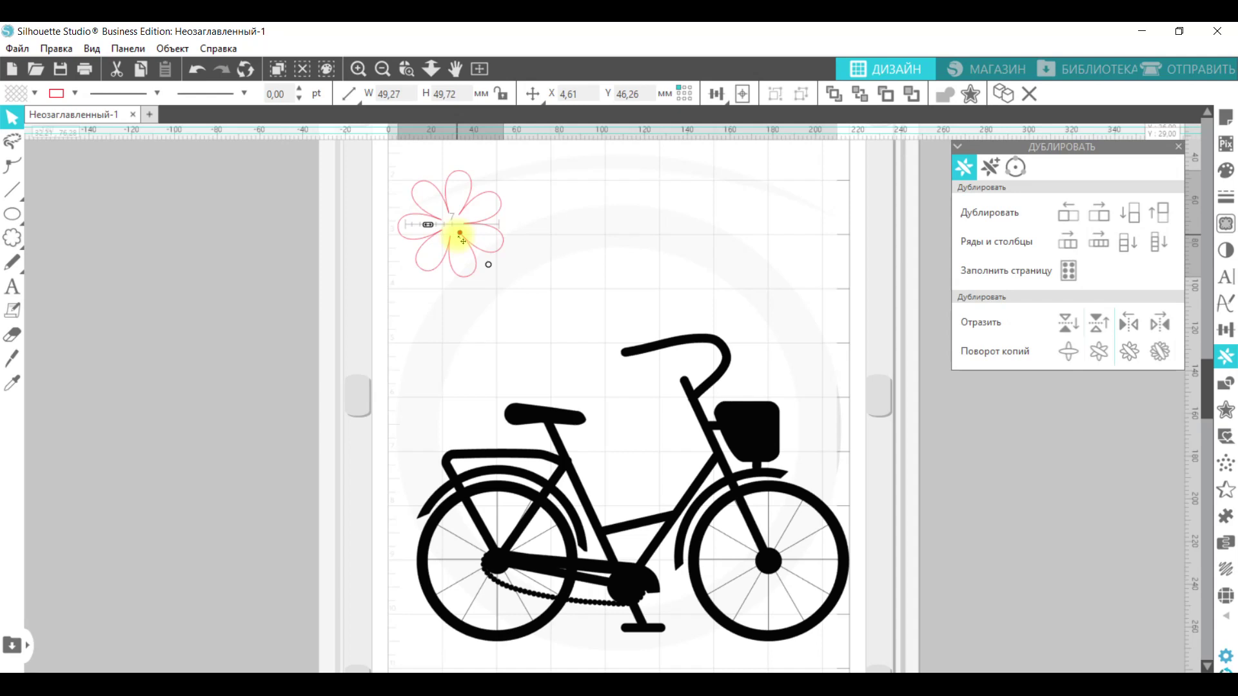
{"action": "left_click", "coordinate": [12, 213]}
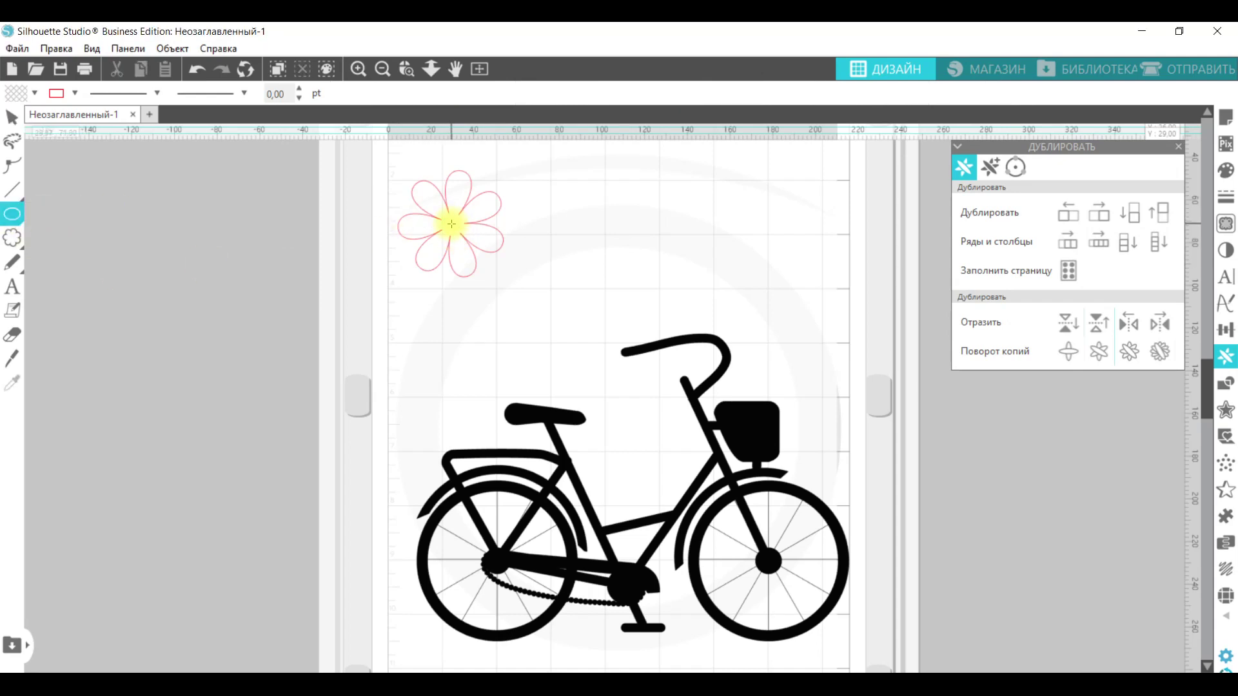
{"action": "left_click_drag", "start_coordinate": [453, 224], "coordinate": [466, 243]}
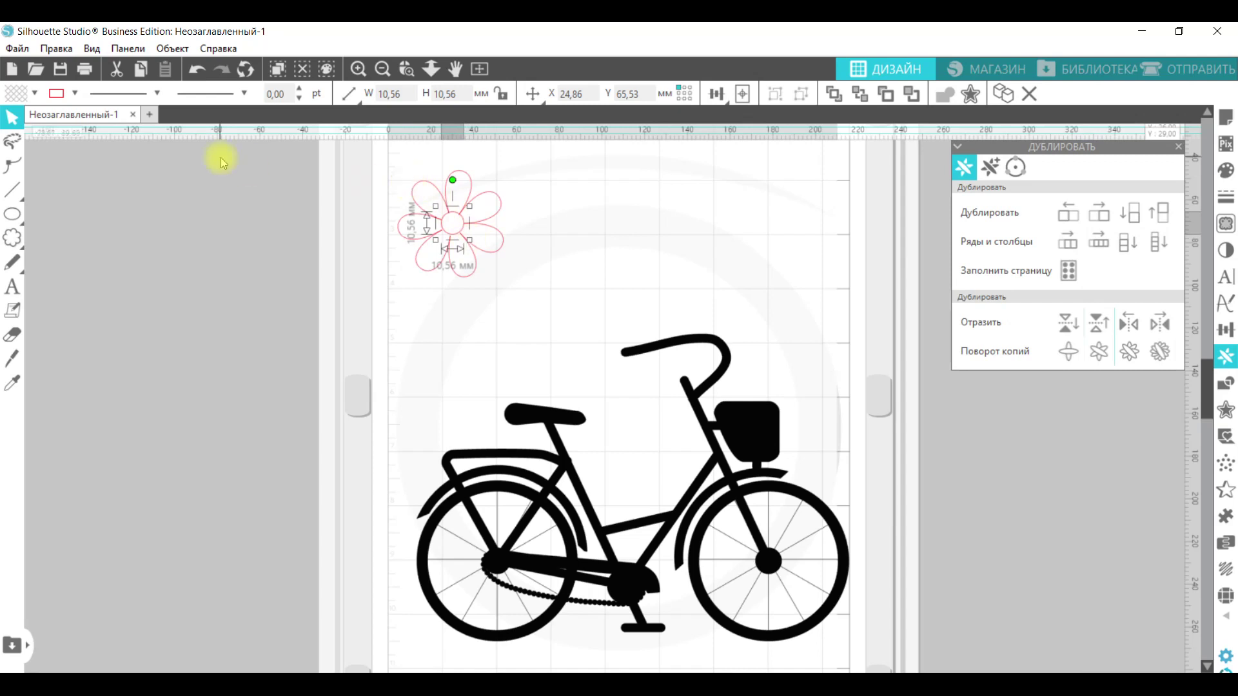
Recolour the outline of the flower's centre circle and fill the circle white.
{"action": "left_click", "coordinate": [76, 95]}
{"action": "left_click", "coordinate": [78, 117]}
{"action": "left_click", "coordinate": [35, 94]}
{"action": "left_click", "coordinate": [24, 124]}
Give the flower petals an orange outline and a yellow fill.
{"action": "left_click", "coordinate": [432, 186]}
{"action": "left_click", "coordinate": [76, 95]}
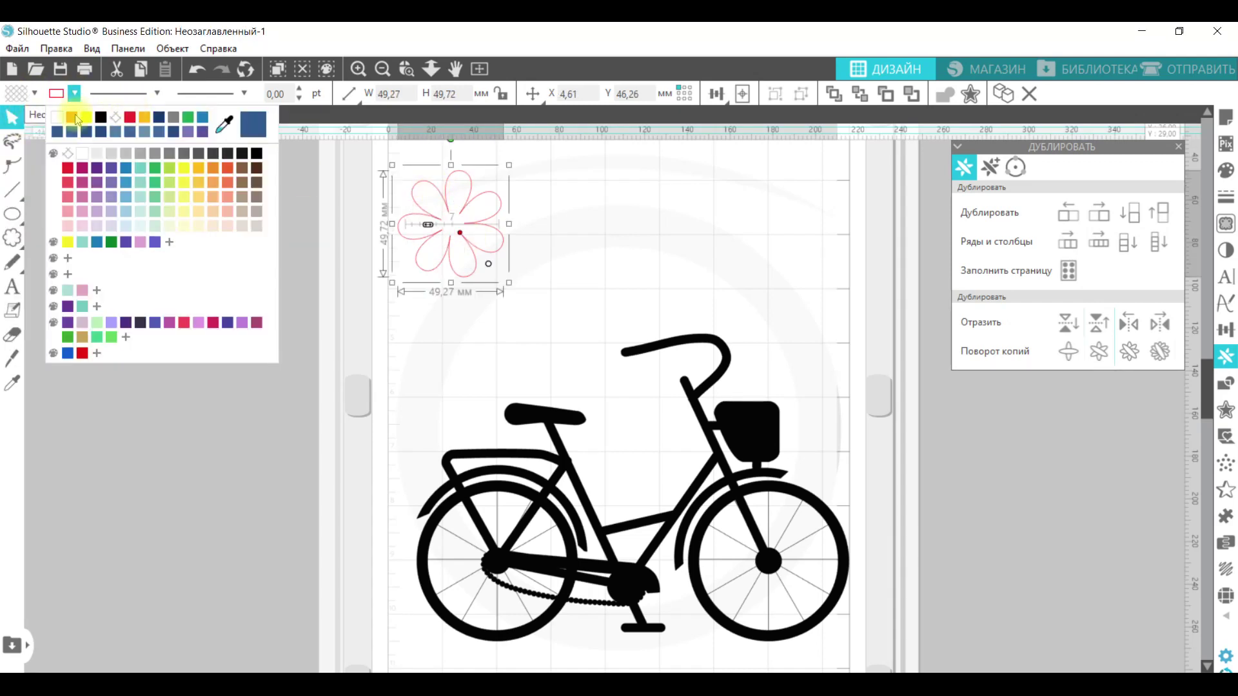
{"action": "left_click", "coordinate": [75, 118]}
{"action": "left_click", "coordinate": [34, 93]}
{"action": "left_click", "coordinate": [44, 118]}
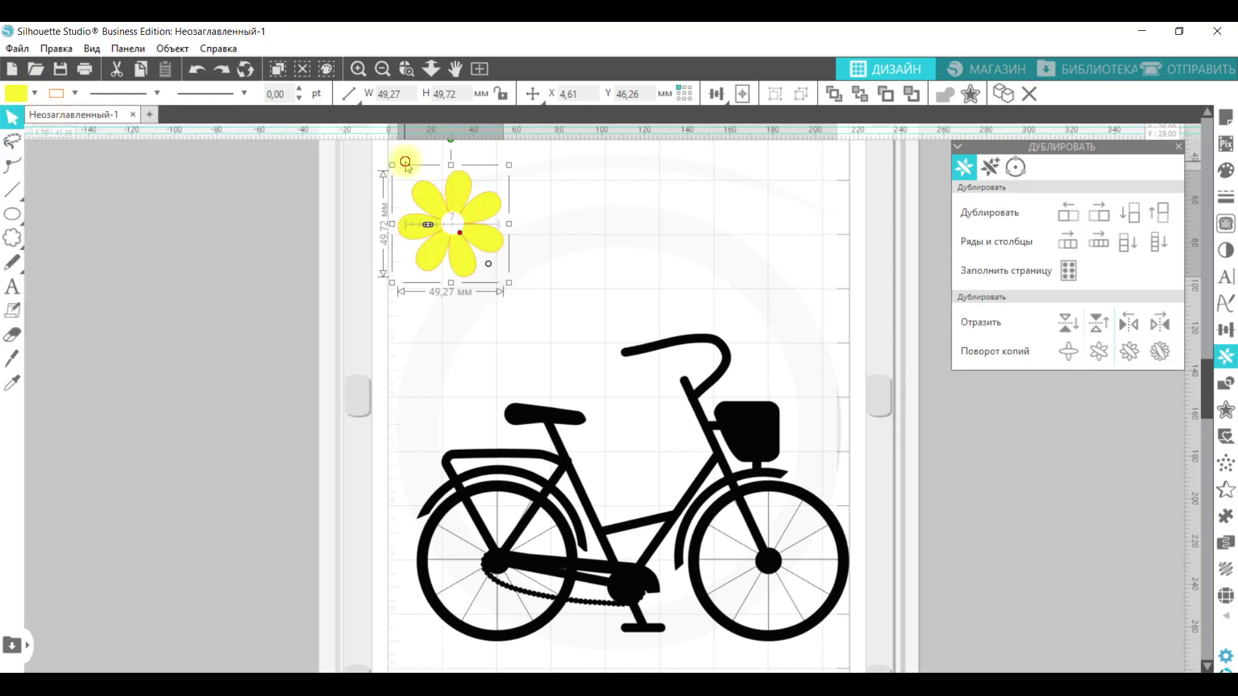
Shrink the flower to about 17 mm wide on top of the basket and arrange two smaller copies beside and above it.
{"action": "left_click_drag", "start_coordinate": [509, 283], "coordinate": [434, 227]}
{"action": "left_click_drag", "start_coordinate": [422, 194], "coordinate": [738, 395]}
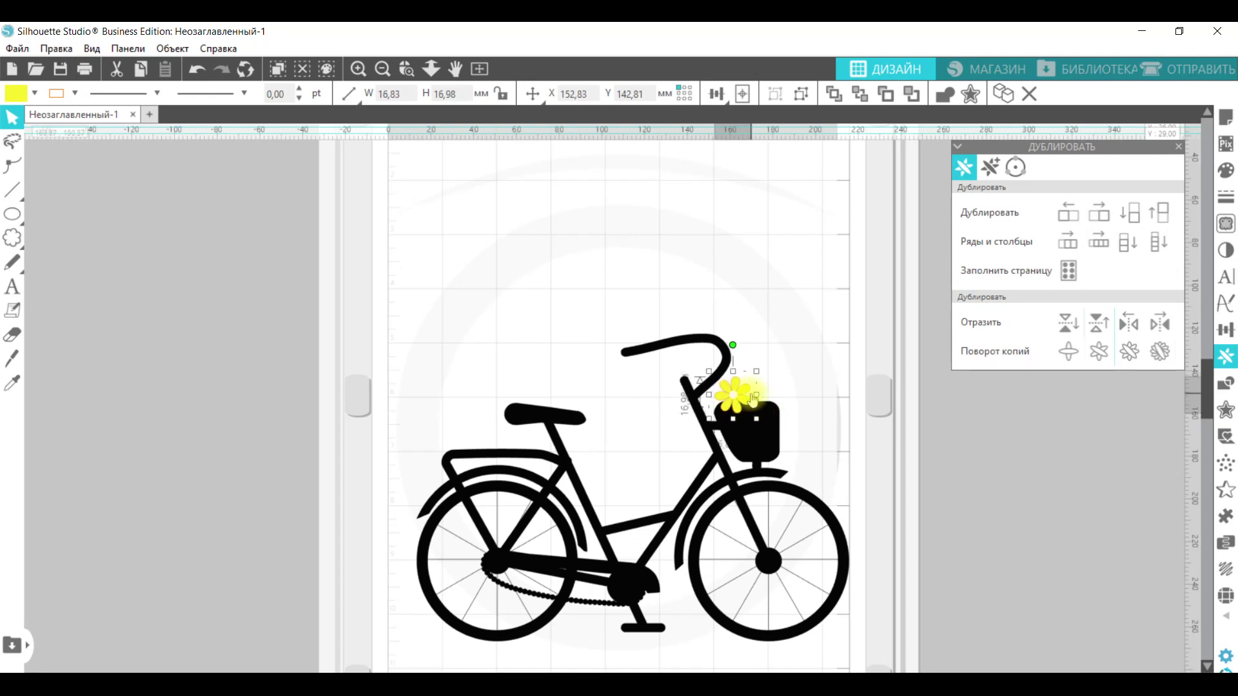
{"action": "key", "text": "ctrl+Right"}
{"action": "key", "text": "ctrl+Up"}
{"action": "left_click_drag", "start_coordinate": [792, 383], "coordinate": [768, 400]}
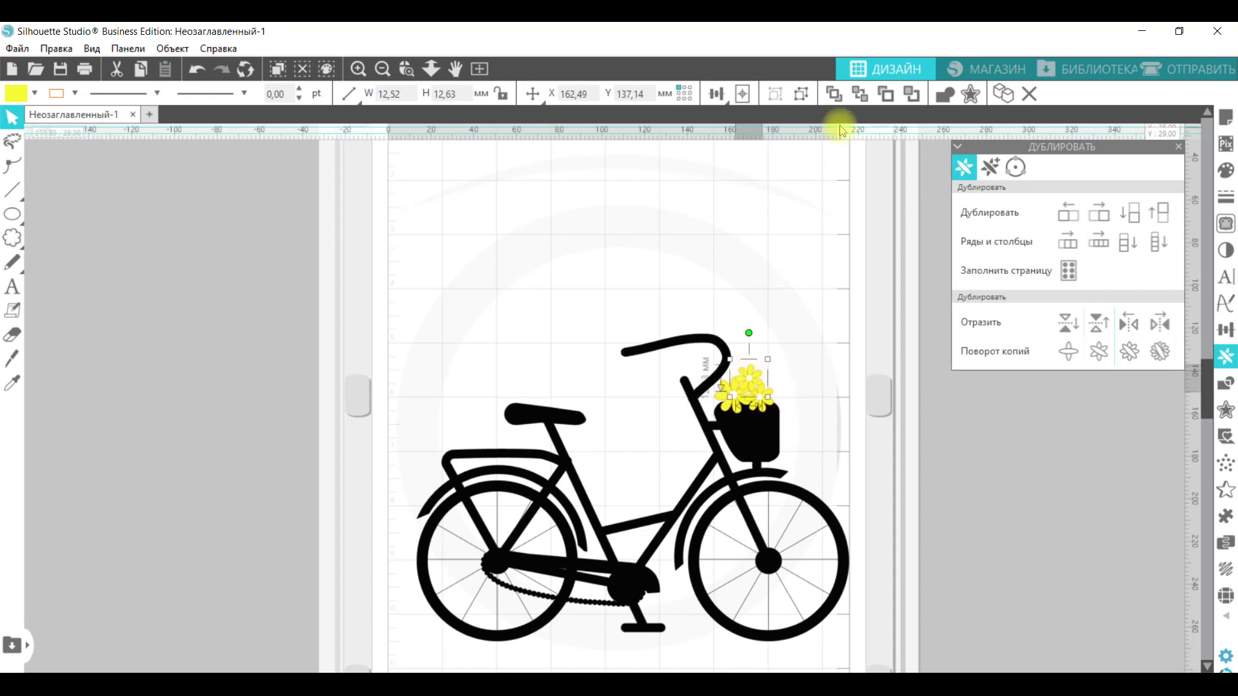
{"action": "left_click", "coordinate": [870, 375]}
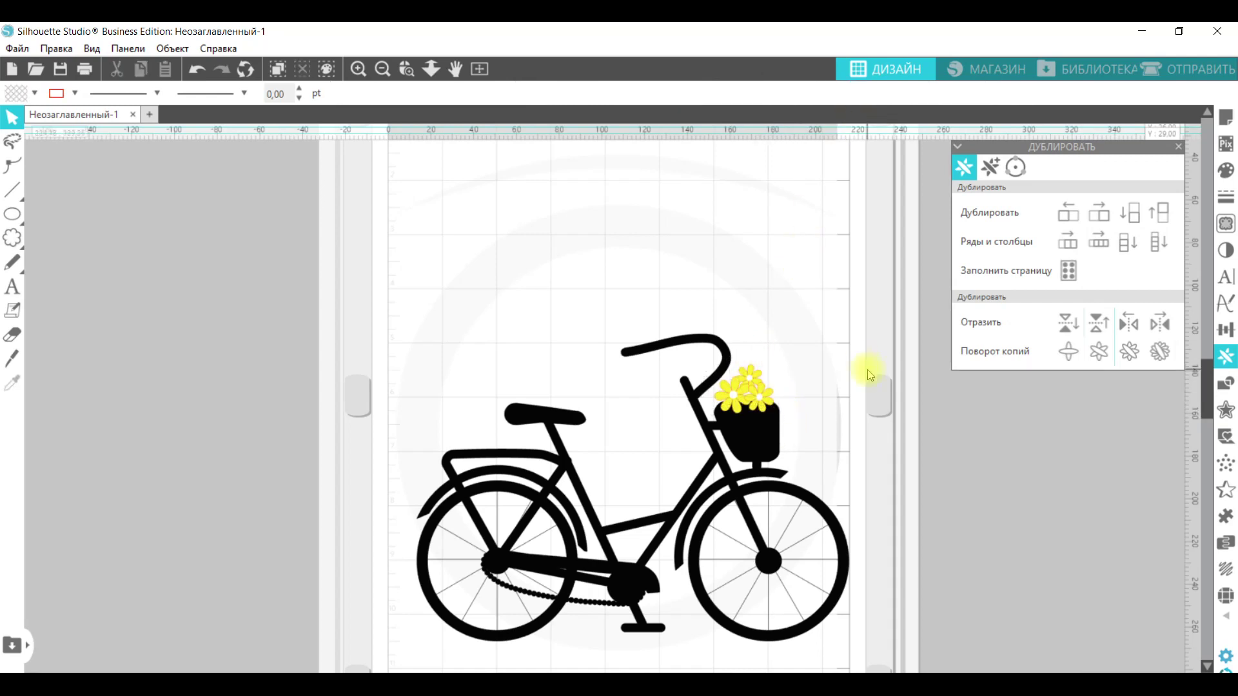
Move the dotted chain off the page, group its dots into one object and place it back on the bicycle.
{"action": "left_click", "coordinate": [585, 604]}
{"action": "left_click_drag", "start_coordinate": [587, 606], "coordinate": [204, 526]}
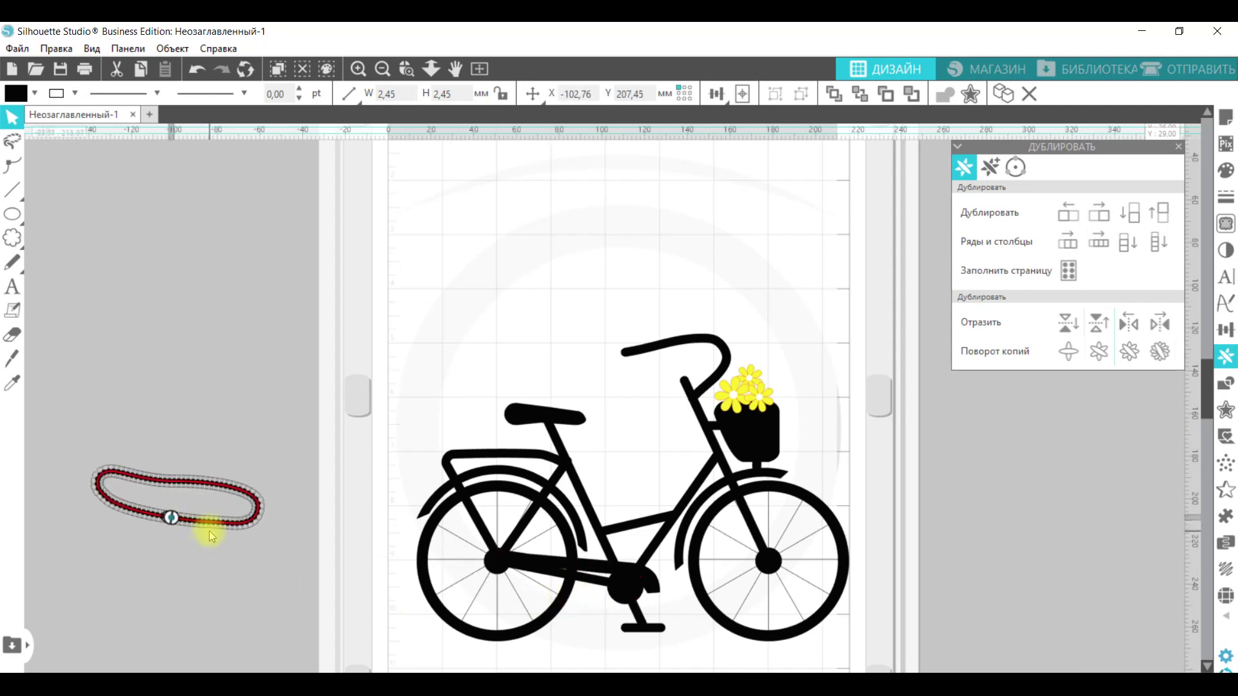
{"action": "left_click", "coordinate": [14, 169]}
{"action": "left_click", "coordinate": [219, 95]}
{"action": "left_click_drag", "start_coordinate": [67, 404], "coordinate": [294, 576]}
{"action": "left_click", "coordinate": [795, 97]}
{"action": "left_click_drag", "start_coordinate": [257, 512], "coordinate": [647, 595]}
{"action": "left_click", "coordinate": [713, 637]}
Group the whole bicycle with its flowers and move it up to the middle of the page.
{"action": "left_click_drag", "start_coordinate": [363, 298], "coordinate": [846, 627]}
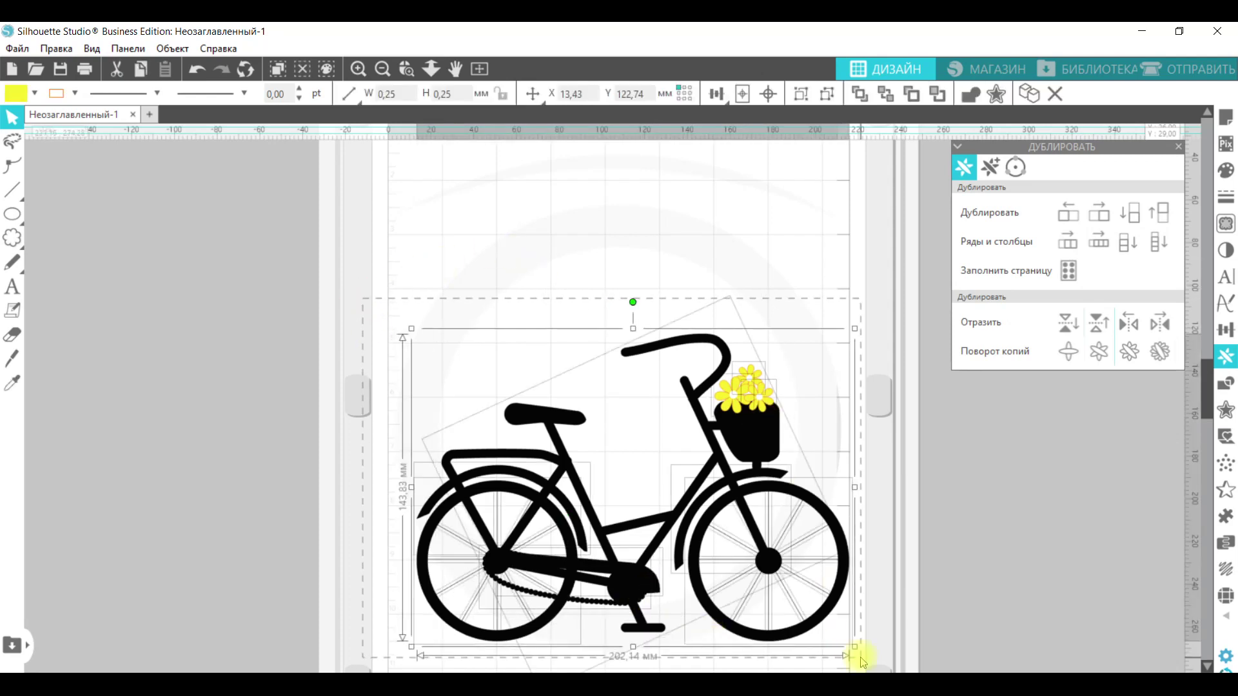
{"action": "left_click", "coordinate": [800, 94]}
{"action": "left_click", "coordinate": [919, 187]}
{"action": "left_click", "coordinate": [1178, 147]}
{"action": "scroll", "coordinate": [643, 446], "scroll_direction": "down", "scroll_amount": 2}
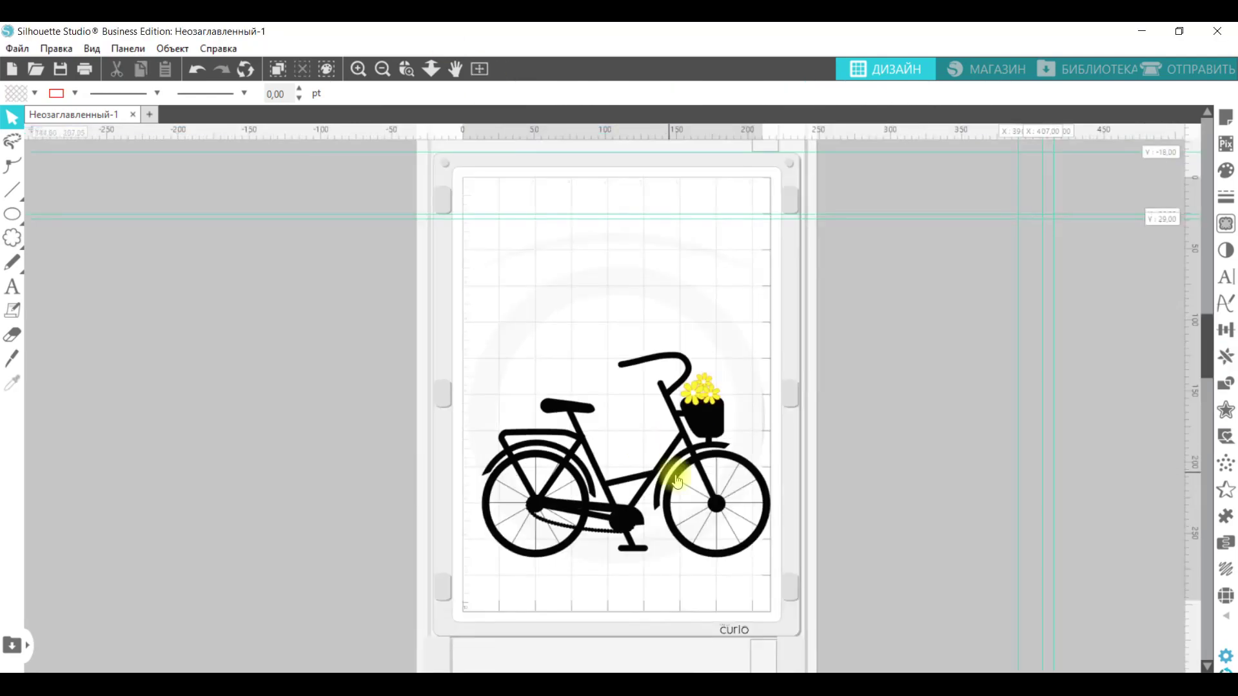
{"action": "left_click_drag", "start_coordinate": [650, 475], "coordinate": [638, 403]}
Clear the horizontal and vertical guide lines from the workspace around the page.
{"action": "left_click_drag", "start_coordinate": [676, 219], "coordinate": [677, 133]}
{"action": "left_click_drag", "start_coordinate": [1054, 415], "coordinate": [1192, 413]}
{"action": "left_click_drag", "start_coordinate": [1018, 393], "coordinate": [1193, 393]}
{"action": "left_click_drag", "start_coordinate": [762, 152], "coordinate": [762, 181]}
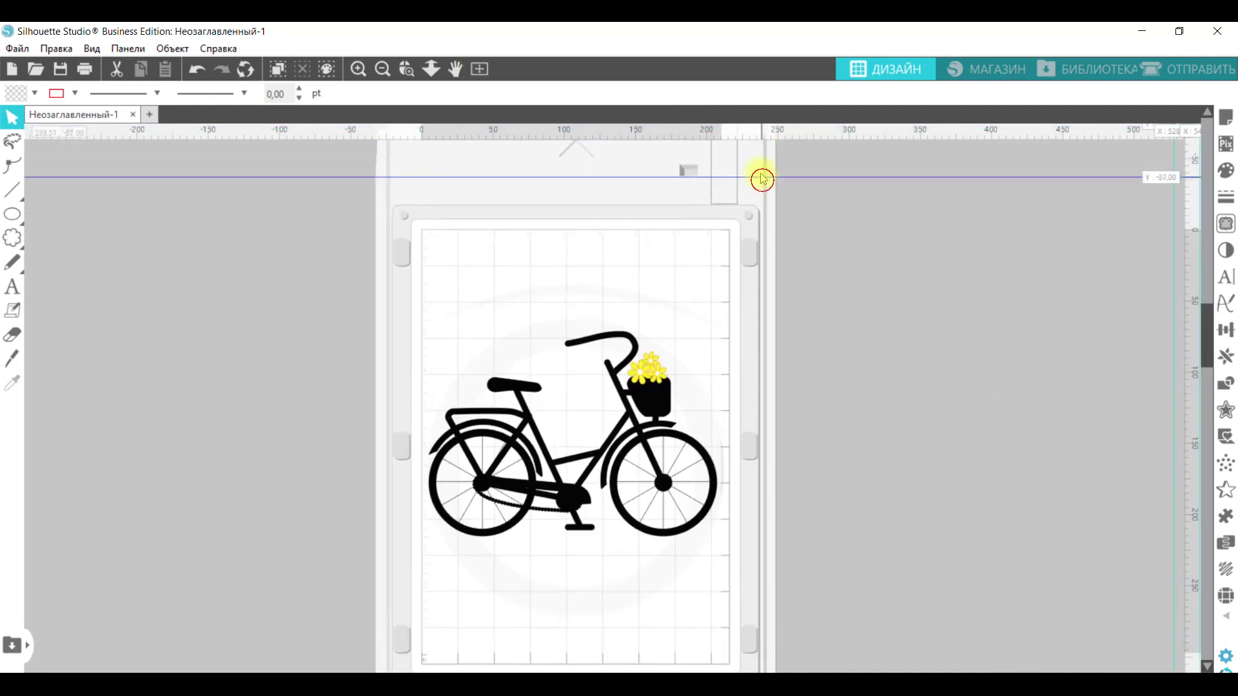
{"action": "left_click", "coordinate": [479, 69]}
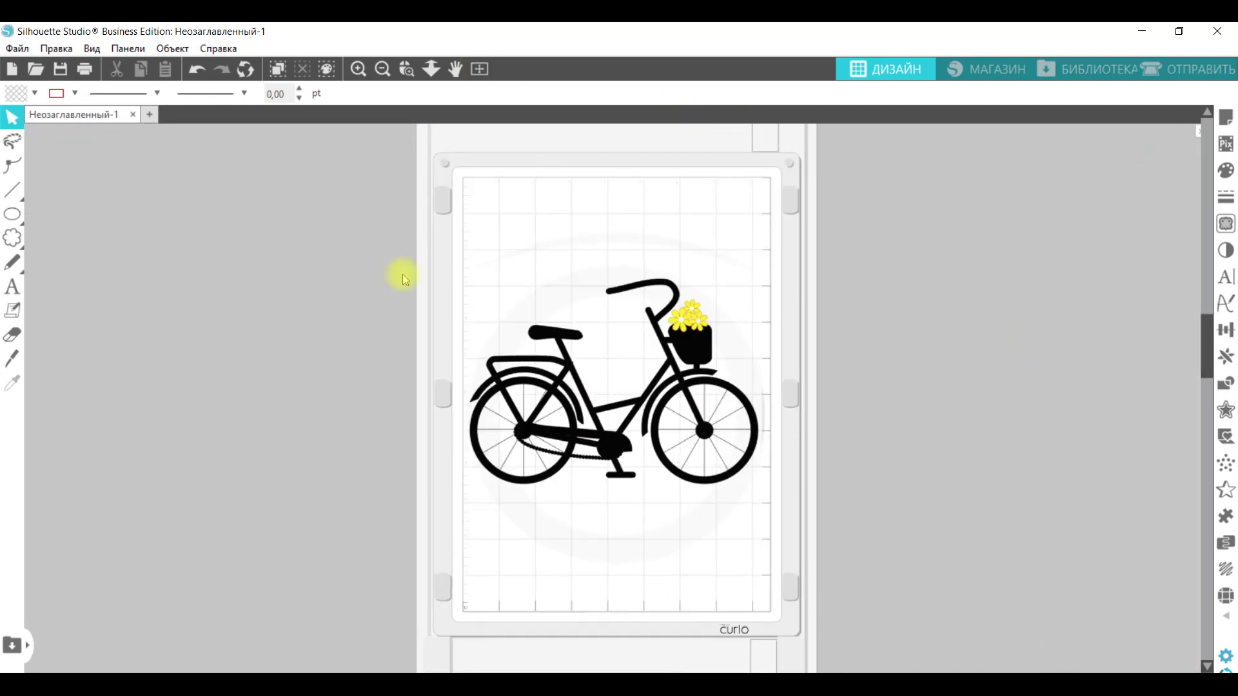